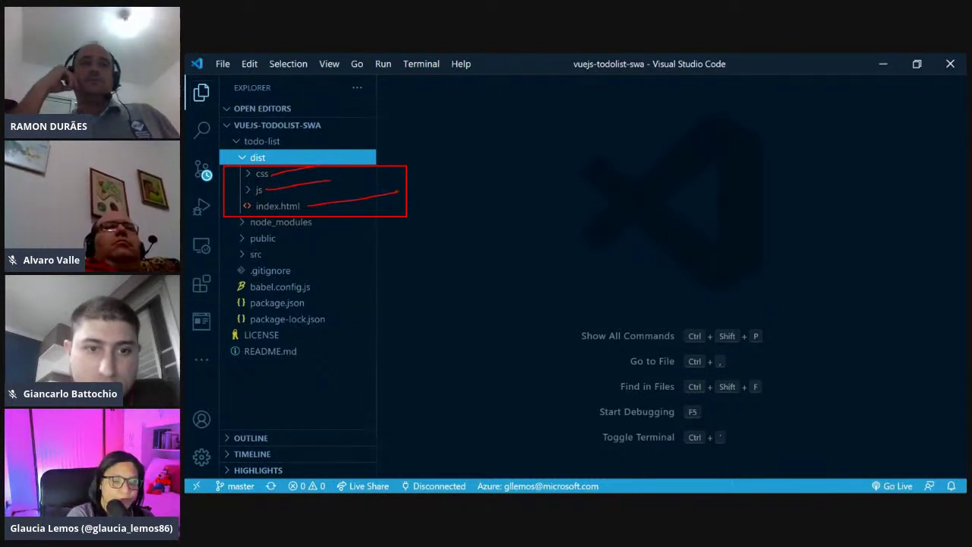
Delete the dist build folder from the todo-list project
{"action": "key", "text": "Escape"}
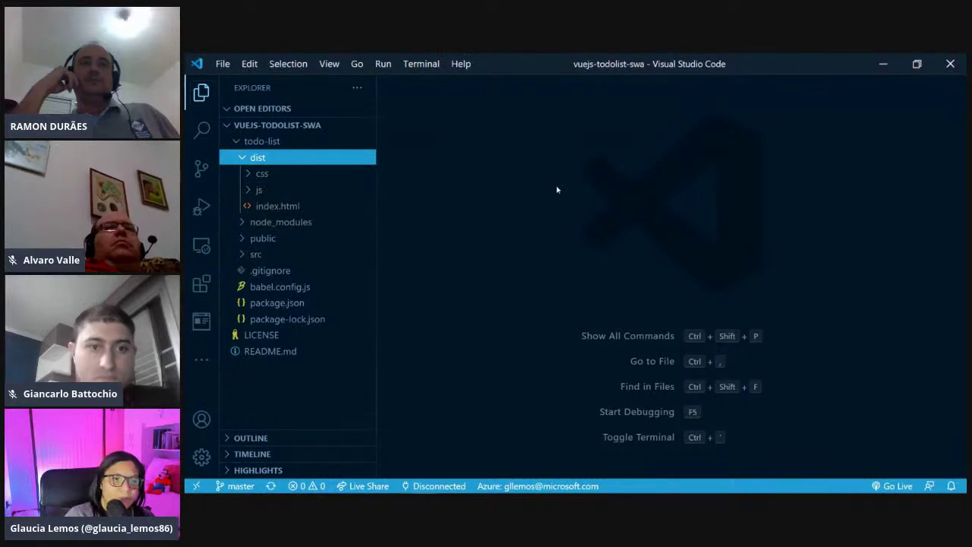
{"action": "left_click", "coordinate": [242, 158]}
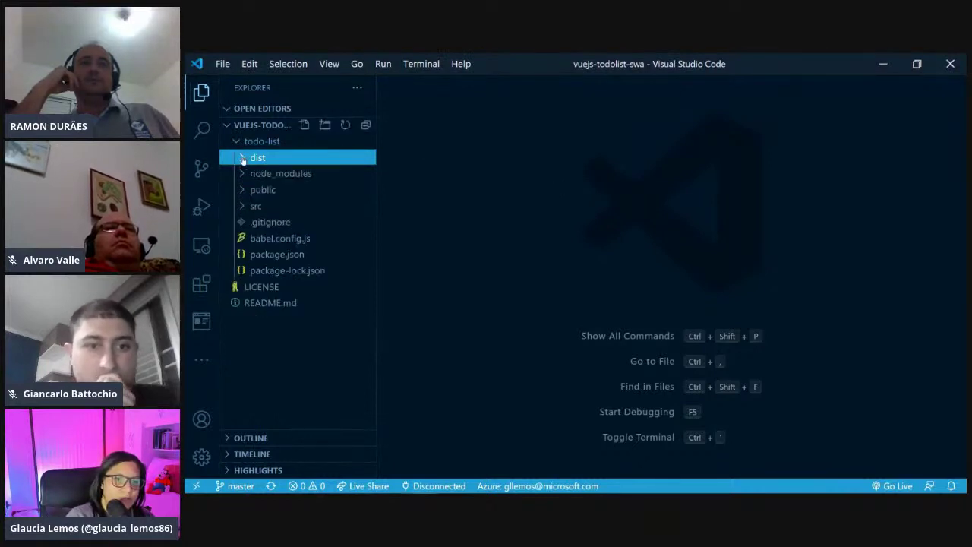
{"action": "key", "text": "Delete"}
{"action": "key", "text": "Return"}
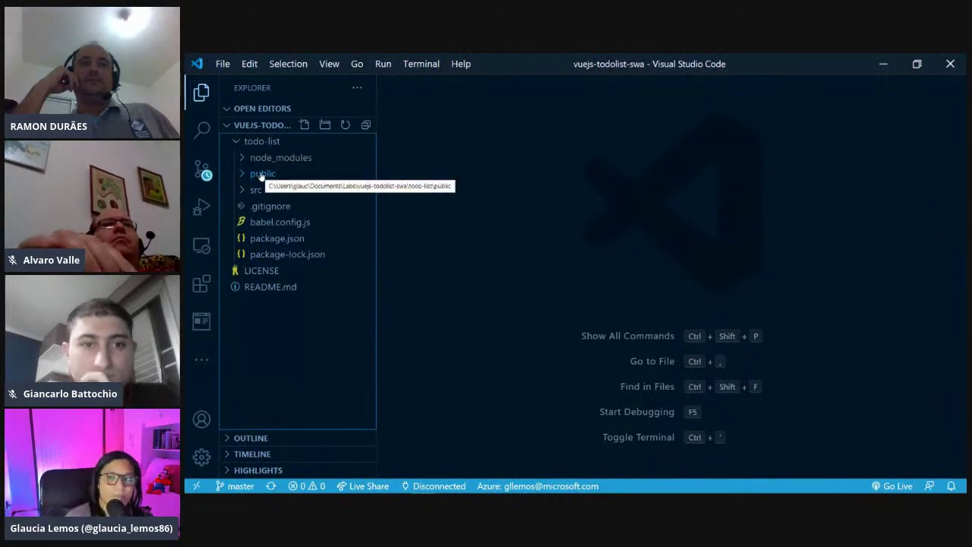
Switch to the Chrome browser, load the Azure portal in a new tab and check the Az Mask extension's masking option
{"action": "left_click", "coordinate": [883, 64]}
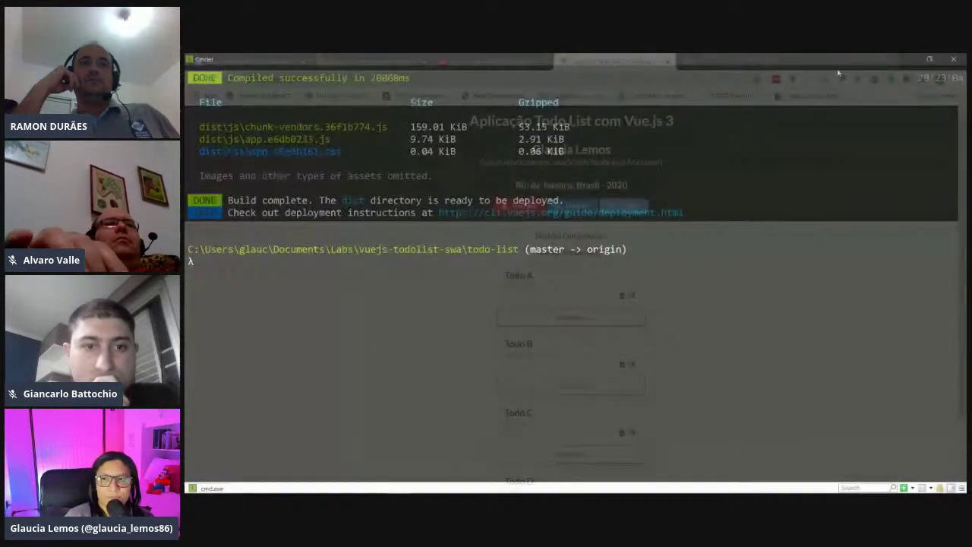
{"action": "left_click", "coordinate": [907, 58]}
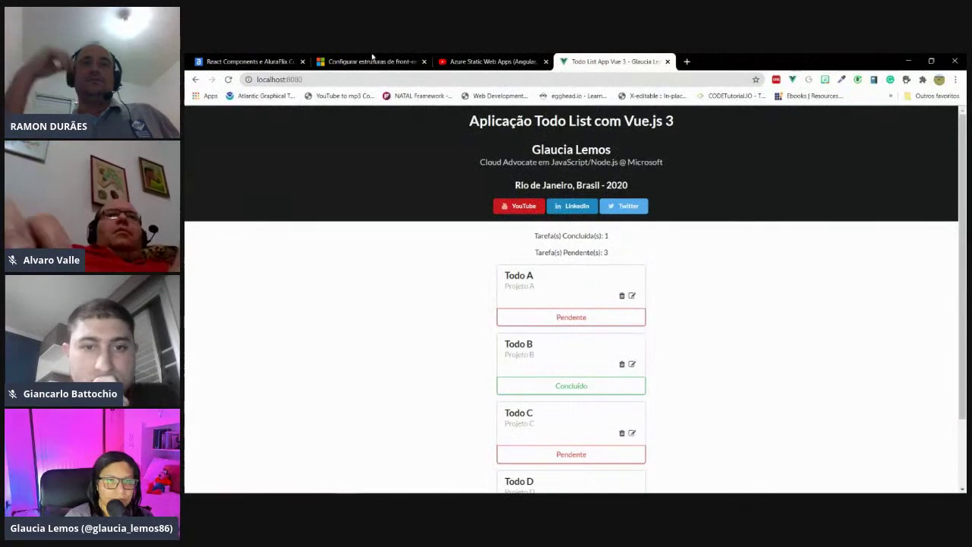
{"action": "left_click", "coordinate": [688, 62]}
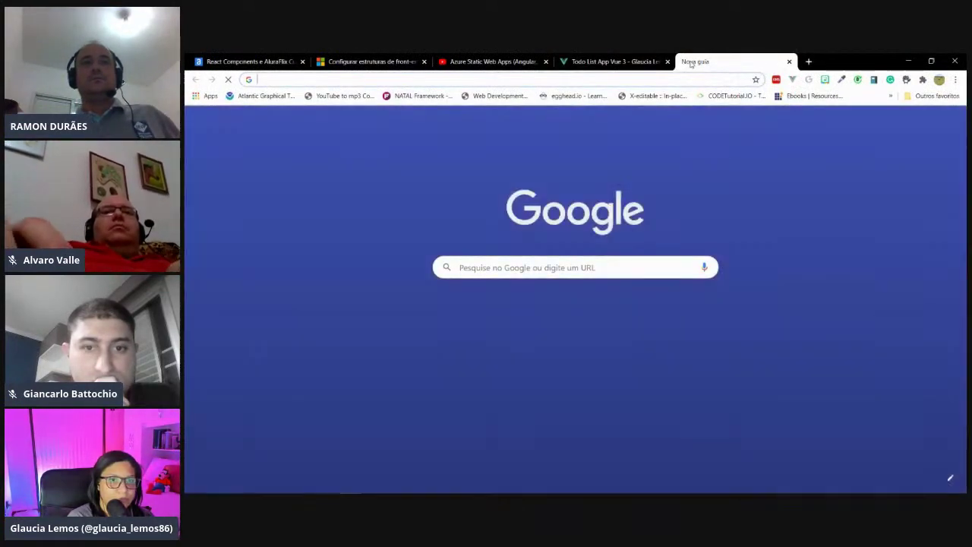
{"action": "type", "text": "portal"}
{"action": "key", "text": "Return"}
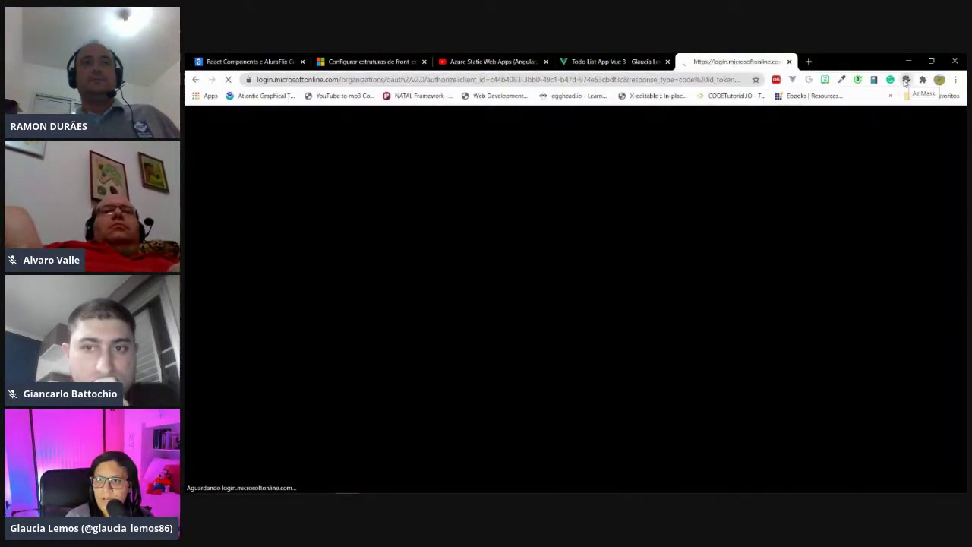
{"action": "left_click", "coordinate": [906, 80]}
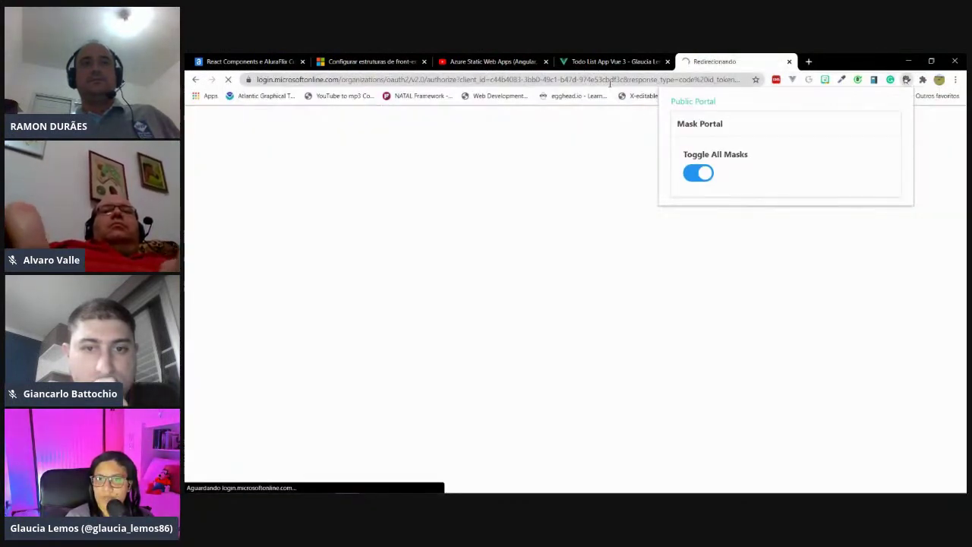
{"action": "left_click", "coordinate": [619, 80]}
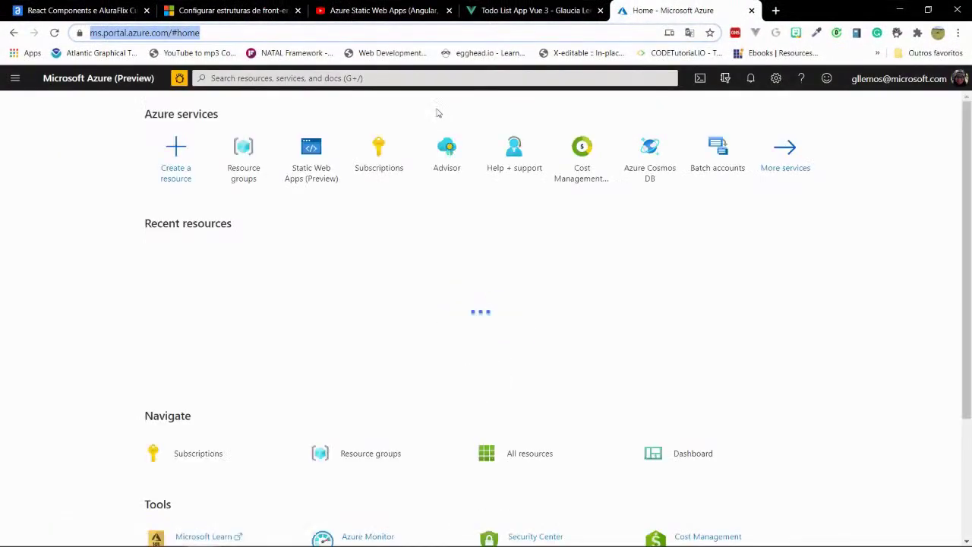
Find Static Web App (Preview) in the Azure Marketplace and start creating the resource
{"action": "left_click", "coordinate": [164, 162]}
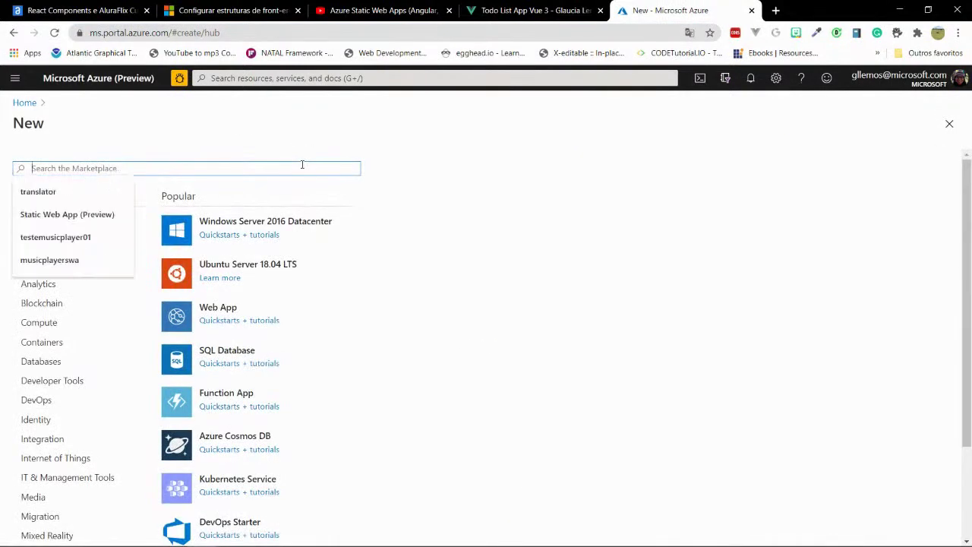
{"action": "type", "text": "static"}
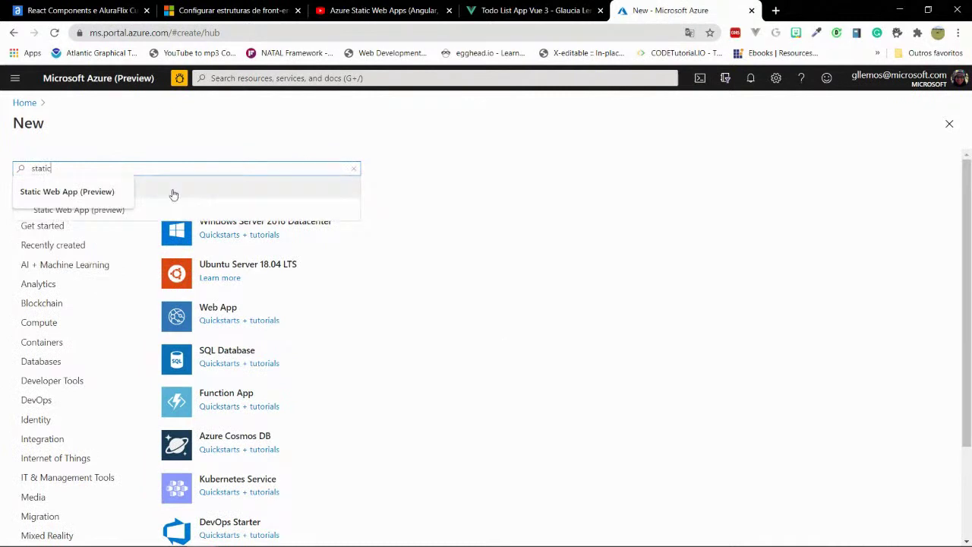
{"action": "left_click", "coordinate": [84, 192]}
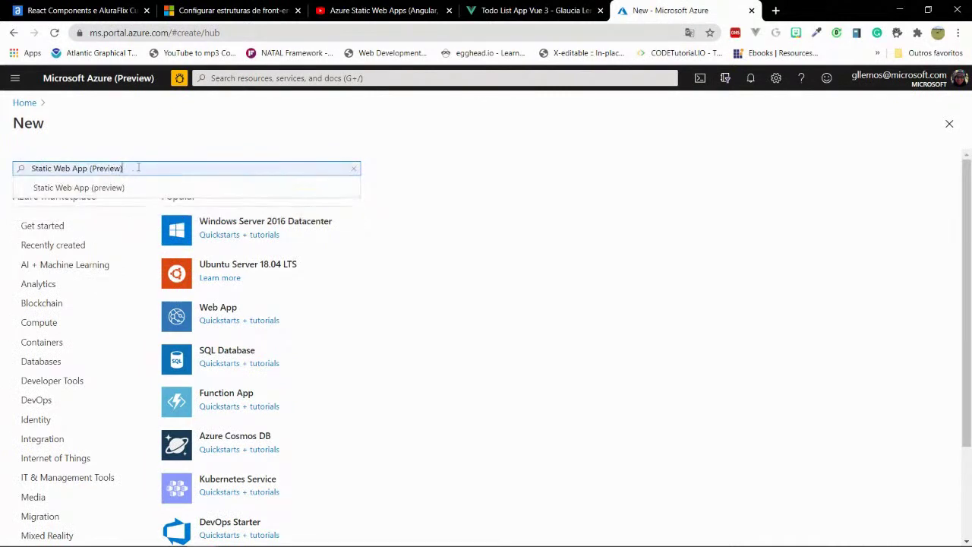
{"action": "left_click", "coordinate": [163, 188]}
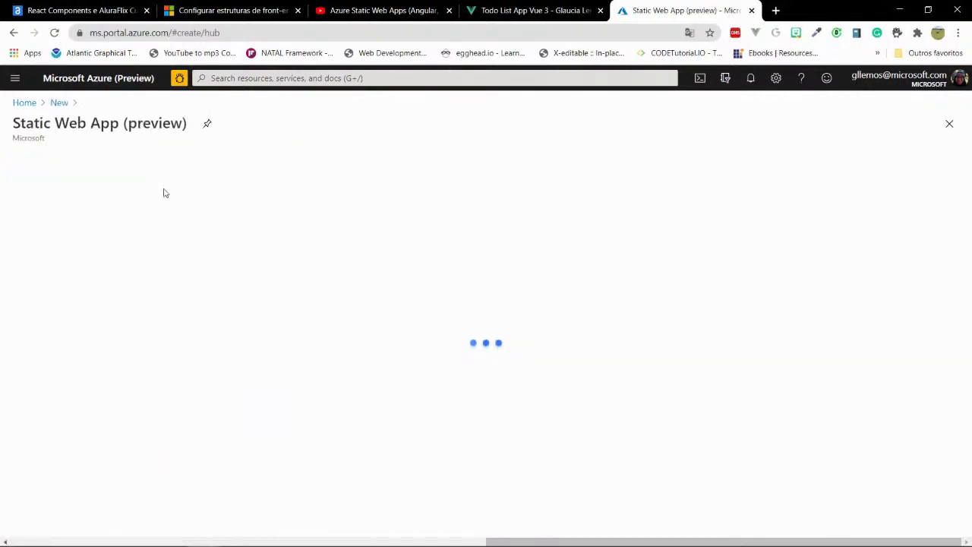
{"action": "left_click", "coordinate": [111, 211]}
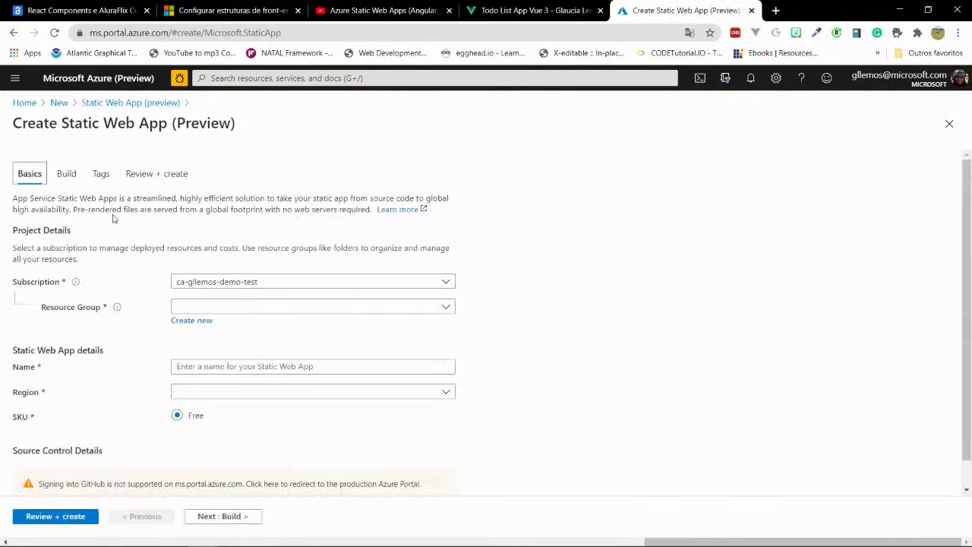
Redirect the Static Web App creation form to the production Azure Portal, where GitHub sign-in is supported
{"action": "scroll", "coordinate": [112, 218], "scroll_direction": "down", "scroll_amount": 1}
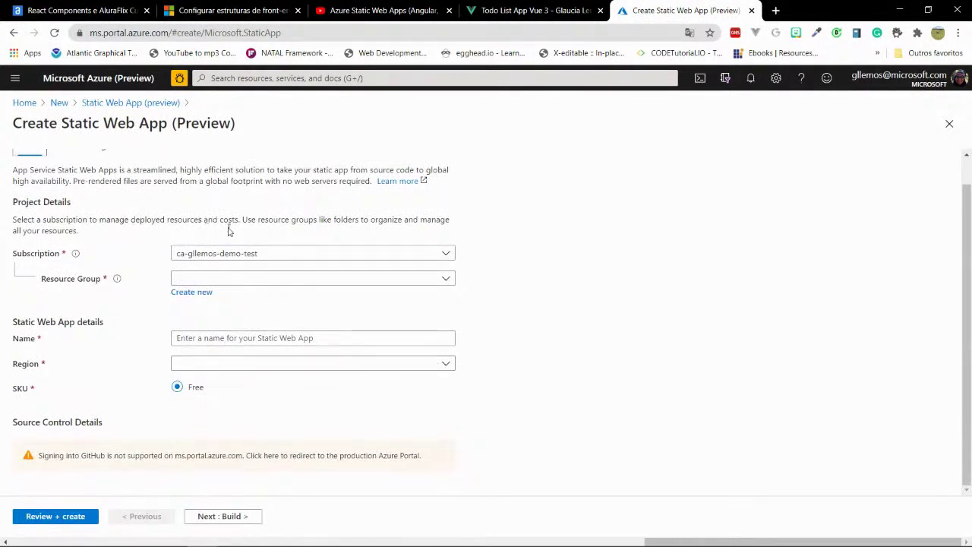
{"action": "left_click", "coordinate": [118, 461]}
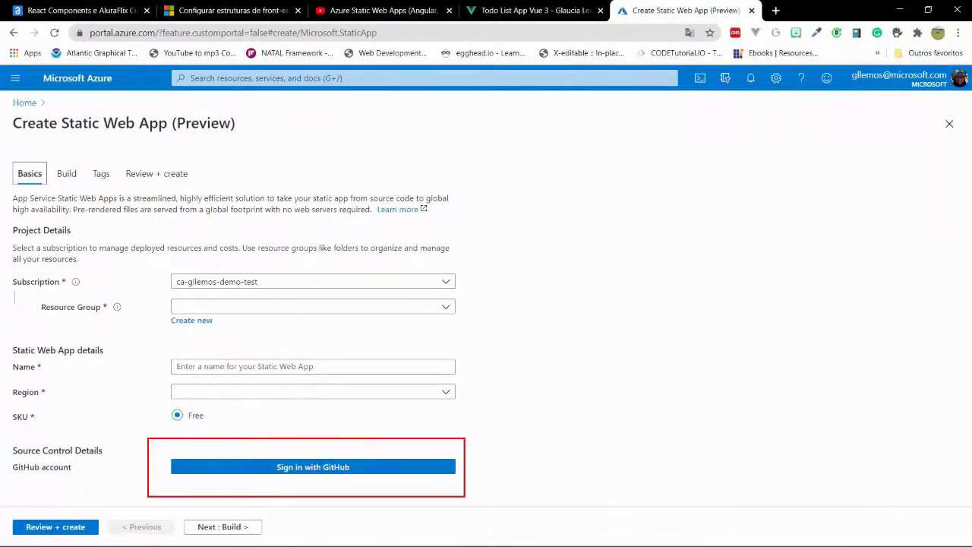
{"action": "mouse_move", "coordinate": [644, 317]}
{"action": "left_mouse_down"}
{"action": "mouse_move", "coordinate": [543, 407]}
{"action": "mouse_move", "coordinate": [586, 420]}
{"action": "left_mouse_up"}
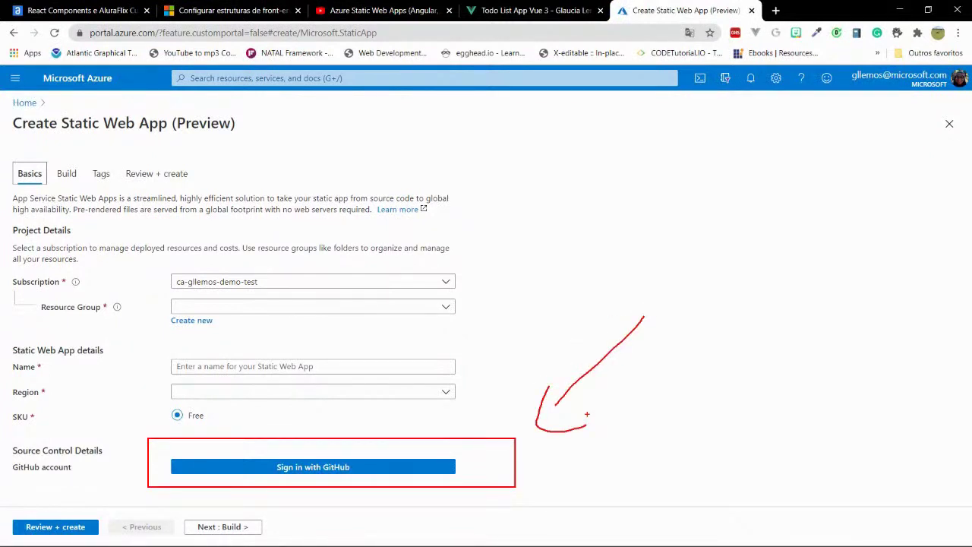
{"action": "key", "text": "Escape"}
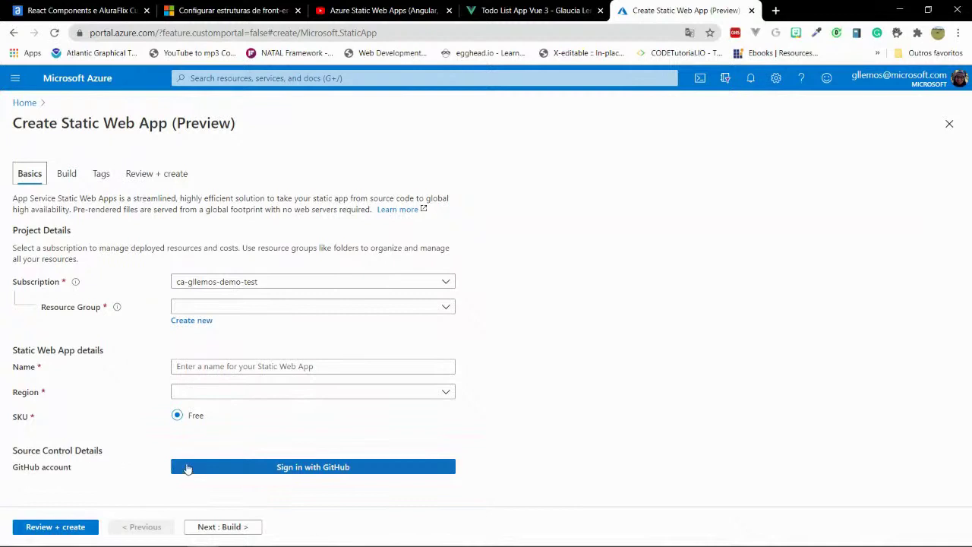
Create a new resource group named webinarRamon_RG for the static web app
{"action": "left_click", "coordinate": [188, 321]}
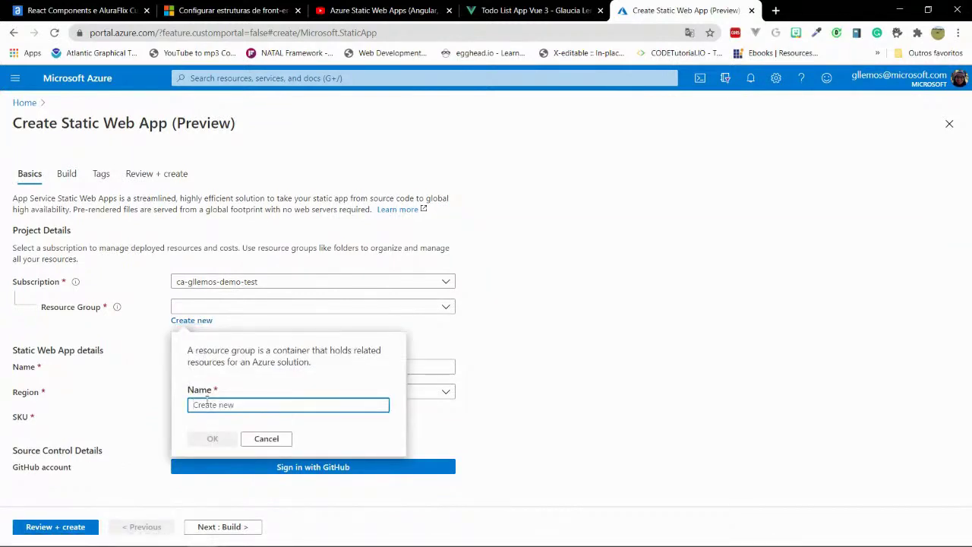
{"action": "type", "text": "webinarRamon_RG"}
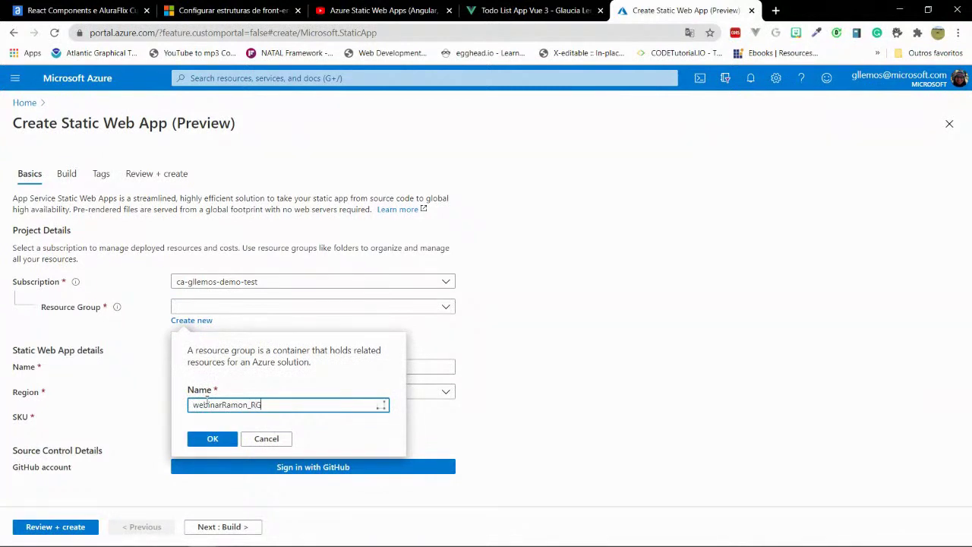
{"action": "left_click", "coordinate": [211, 440]}
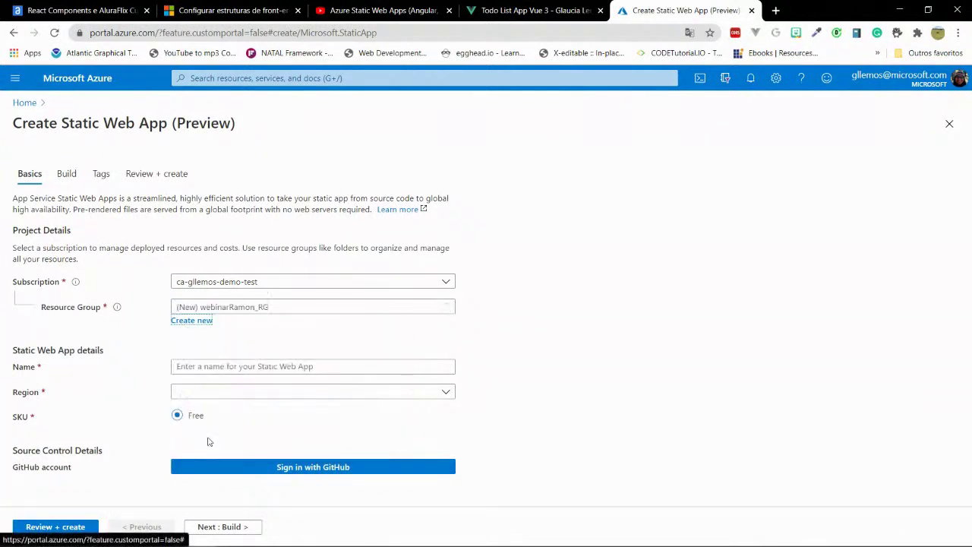
Name the static web app sitevuetodolist and set its region to Central US
{"action": "left_click", "coordinate": [207, 367]}
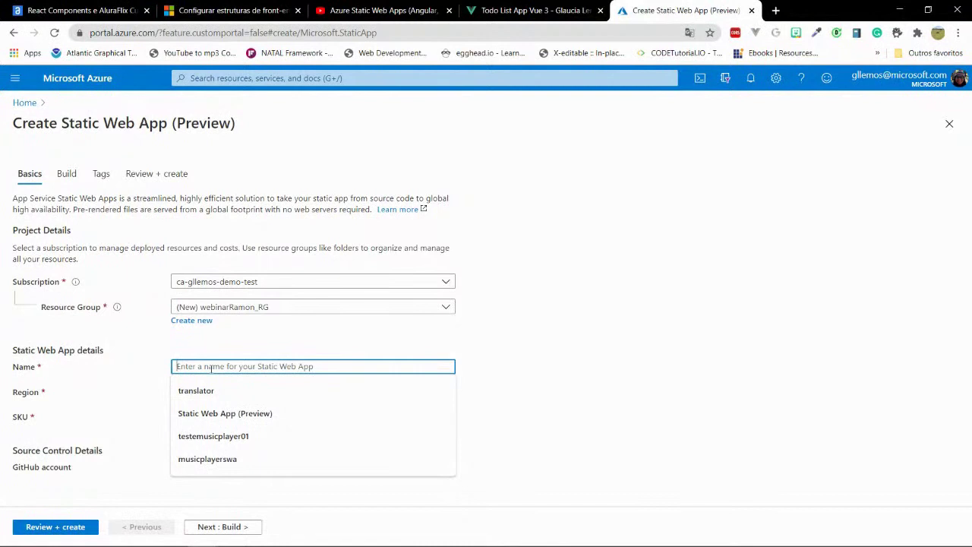
{"action": "type", "text": "webina"}
{"action": "key", "text": "BackSpace"}
{"action": "key", "text": "BackSpace"}
{"action": "key", "text": "BackSpace"}
{"action": "key", "text": "BackSpace"}
{"action": "key", "text": "BackSpace"}
{"action": "type", "text": "site"}
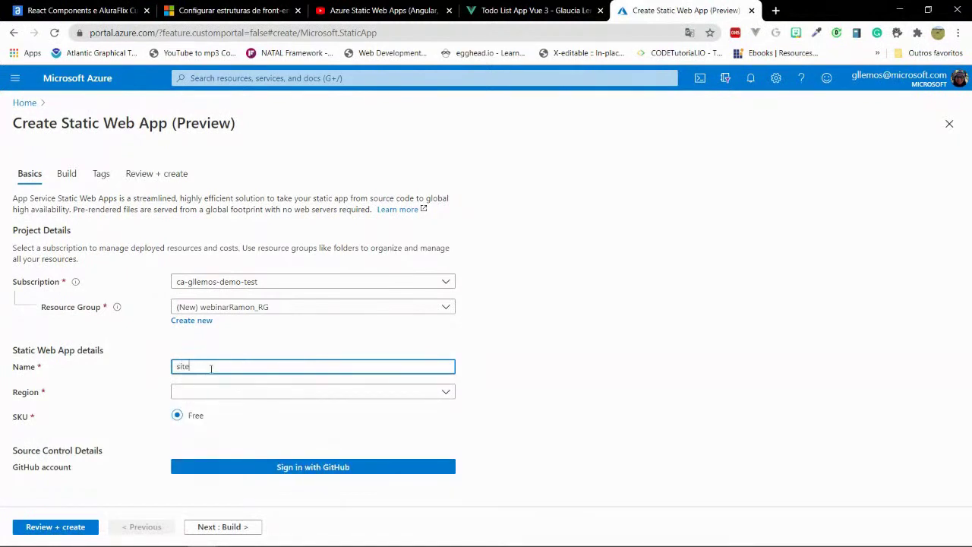
{"action": "type", "text": "vuetodolist"}
{"action": "left_click", "coordinate": [208, 393]}
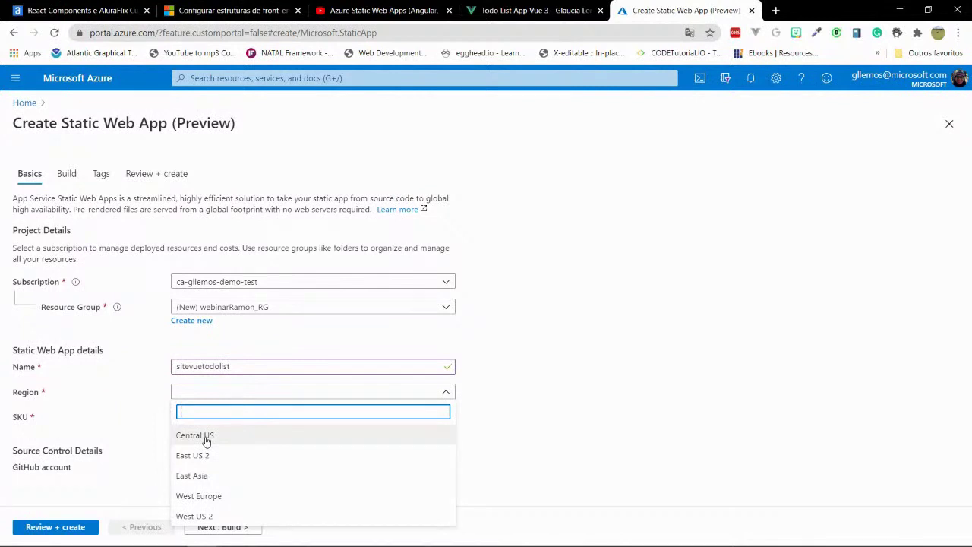
{"action": "left_click", "coordinate": [205, 439]}
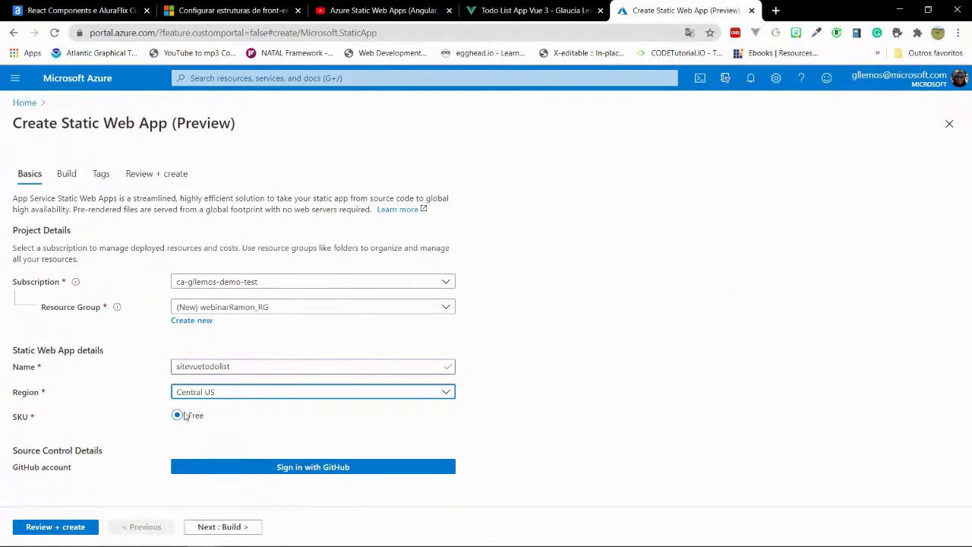
Sign in with GitHub and select the personal GitHub account as the source control organization
{"action": "left_click", "coordinate": [257, 469]}
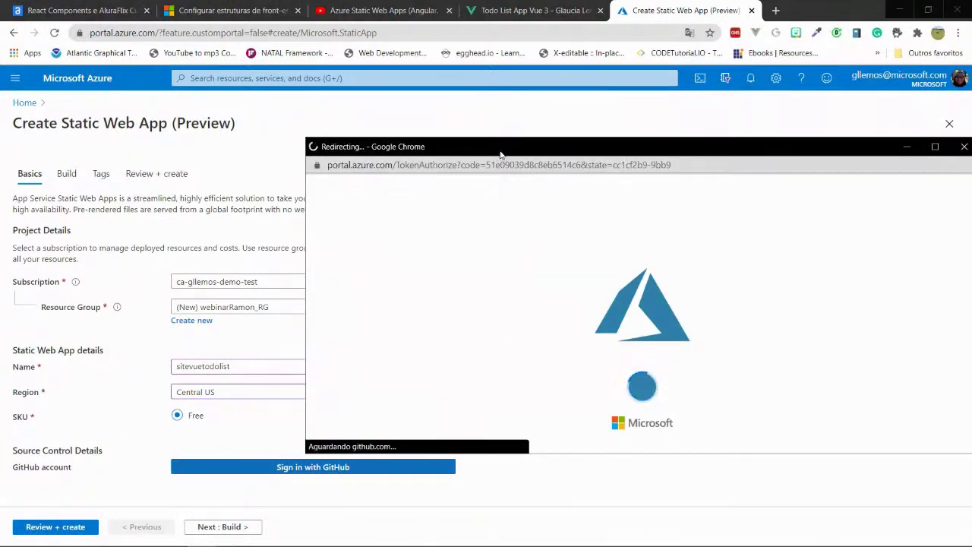
{"action": "left_click_drag", "start_coordinate": [505, 151], "coordinate": [297, 114]}
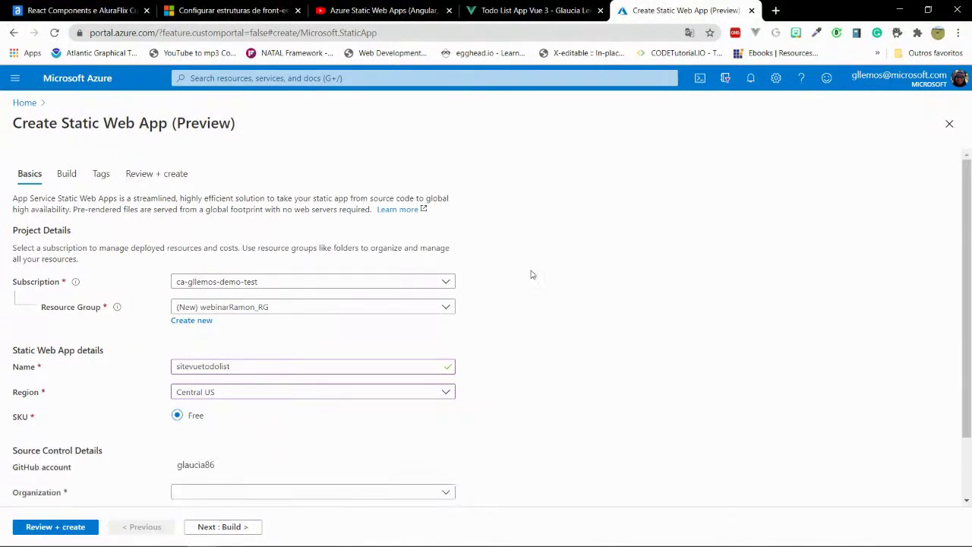
{"action": "scroll", "coordinate": [174, 450], "scroll_direction": "down", "scroll_amount": 2}
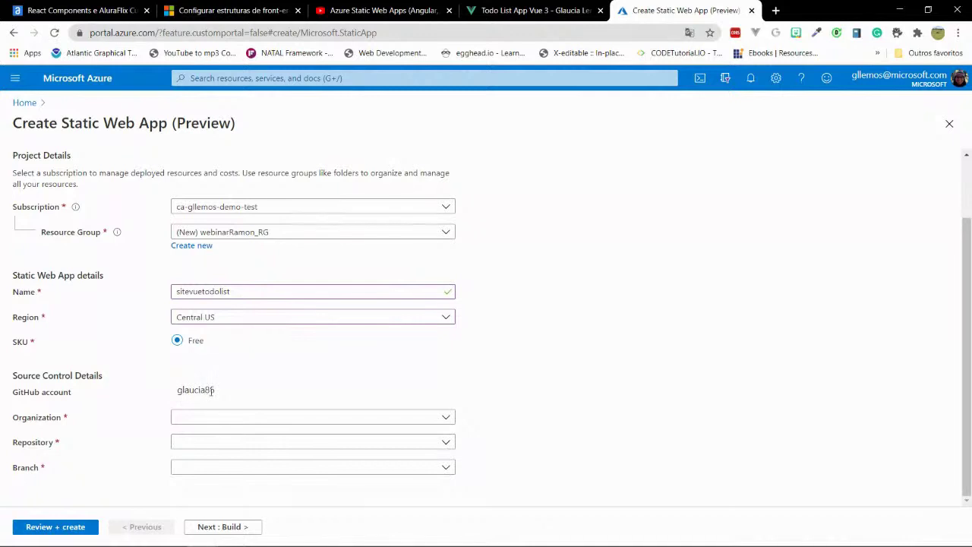
{"action": "left_click", "coordinate": [447, 418]}
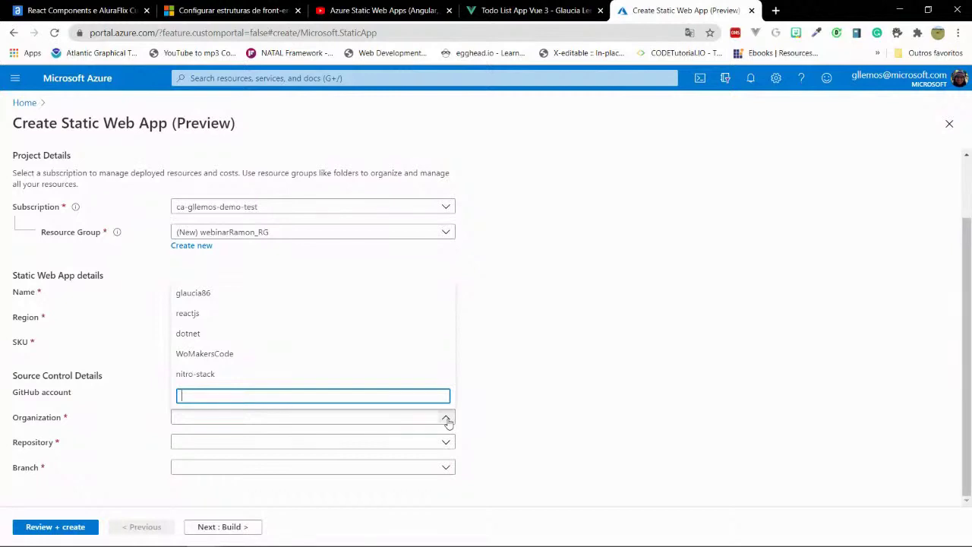
{"action": "left_click", "coordinate": [223, 293]}
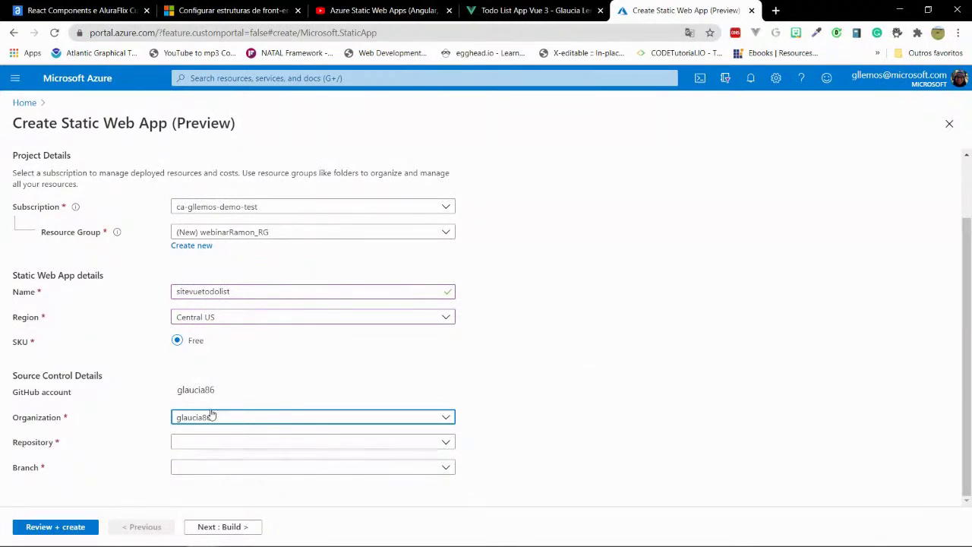
Select vuejs-todolist-swa as the source repository and open the list of branches
{"action": "left_click", "coordinate": [306, 443]}
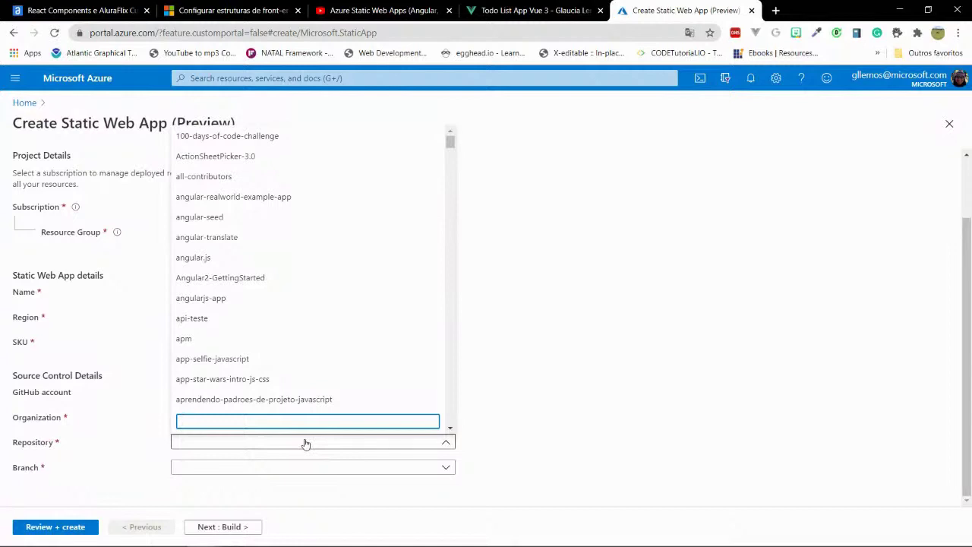
{"action": "type", "text": "vuejs"}
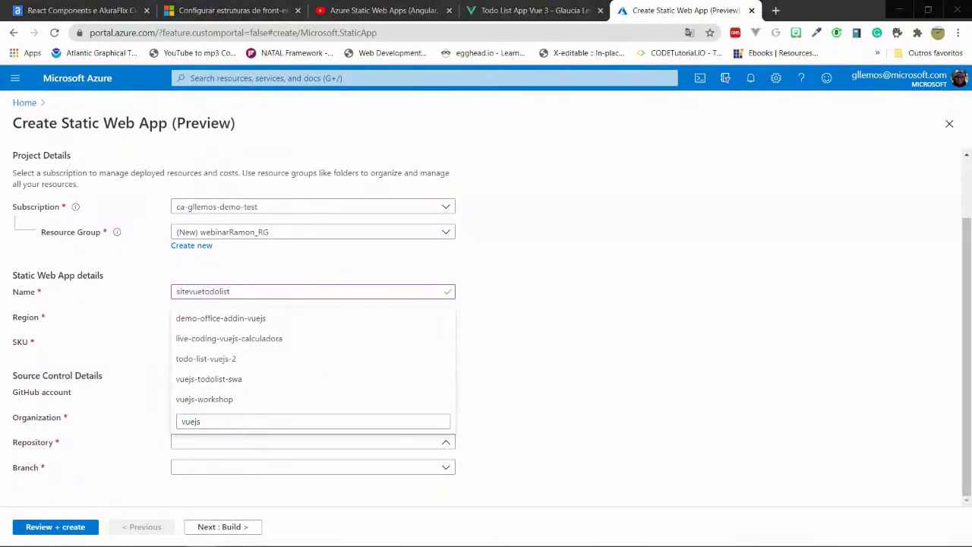
{"action": "left_click", "coordinate": [187, 378]}
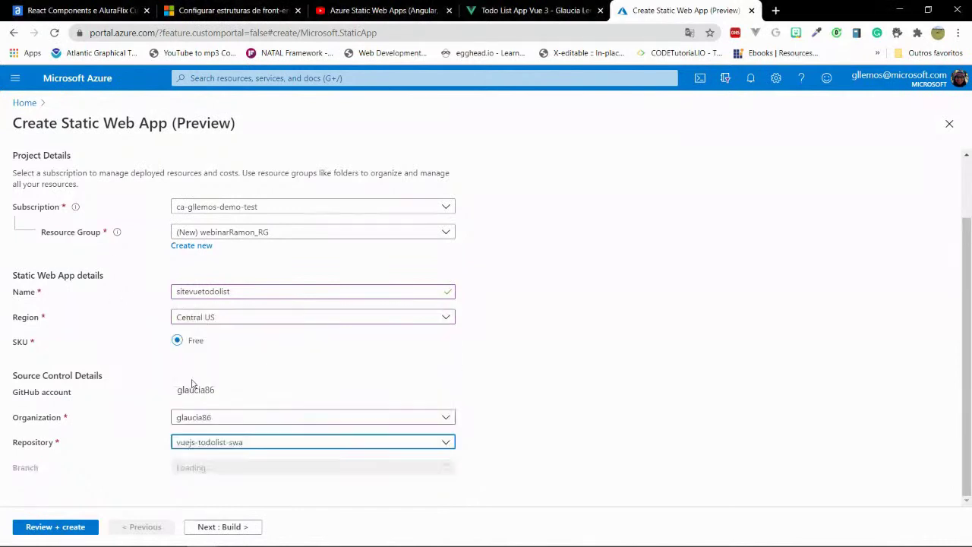
{"action": "left_click", "coordinate": [448, 469]}
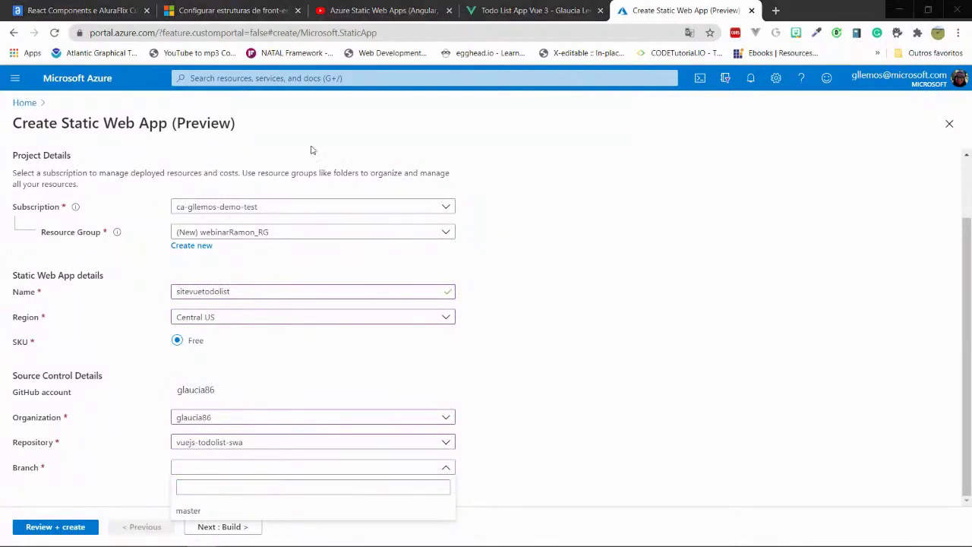
Open the vuejs-todolist-swa repository on GitHub in a new tab and view its list of branches
{"action": "left_click", "coordinate": [776, 11]}
{"action": "type", "text": "https://github.com/glaucia86/vuejs-todolist-swa/issues"}
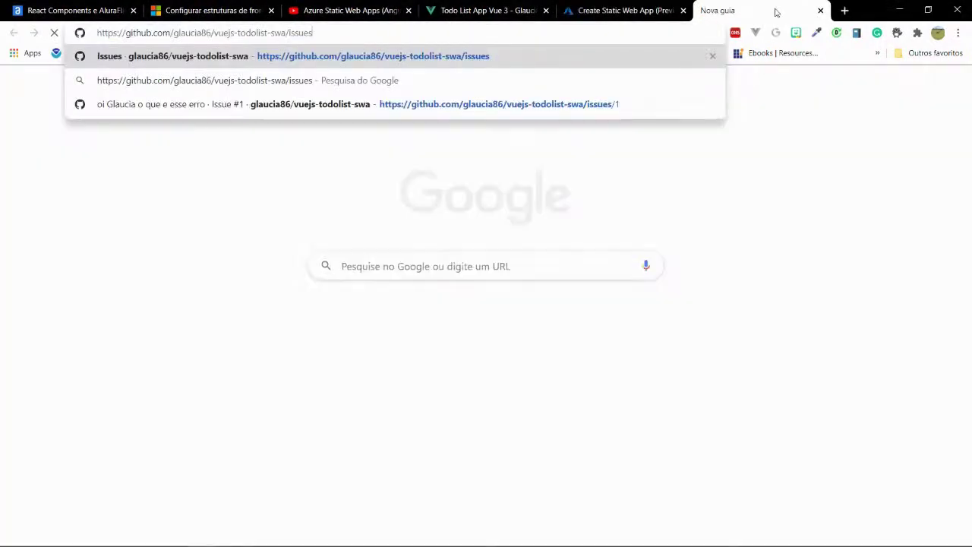
{"action": "key", "text": "Return"}
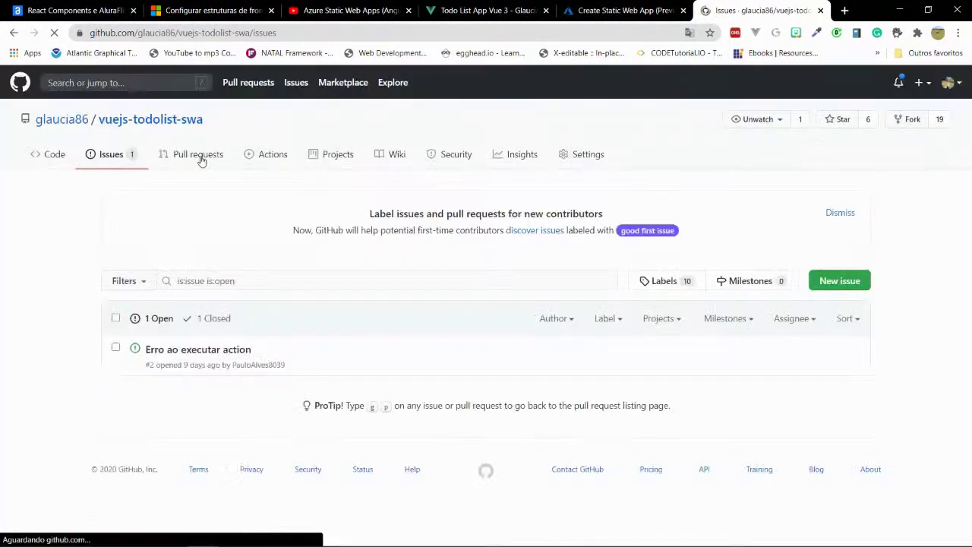
{"action": "left_click", "coordinate": [62, 157]}
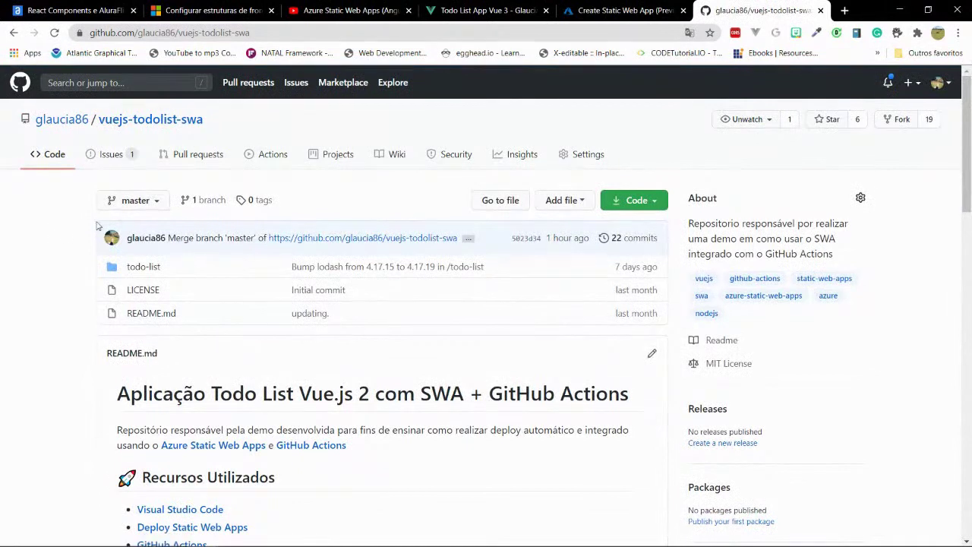
{"action": "left_click", "coordinate": [136, 200]}
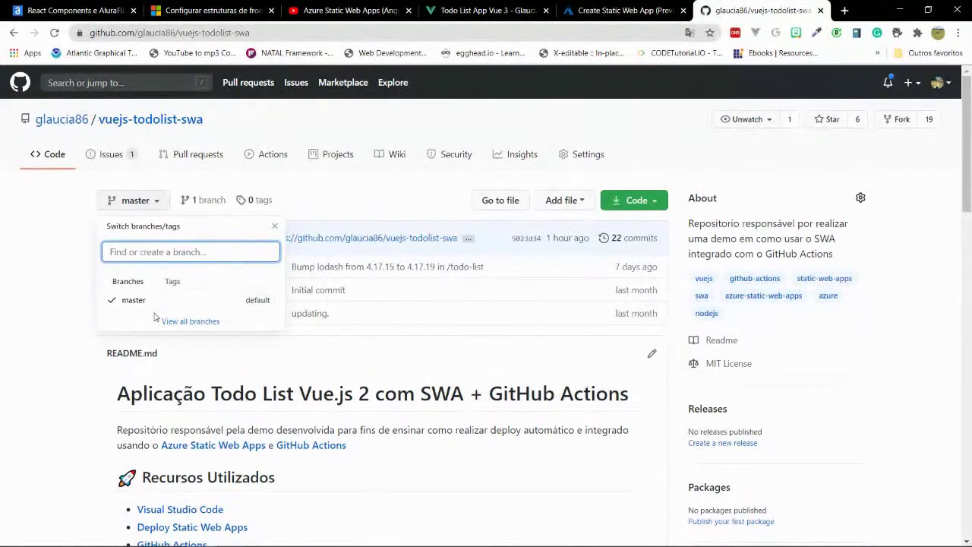
Back in the Azure portal, select master as the source branch and continue to the build details
{"action": "left_click", "coordinate": [574, 8]}
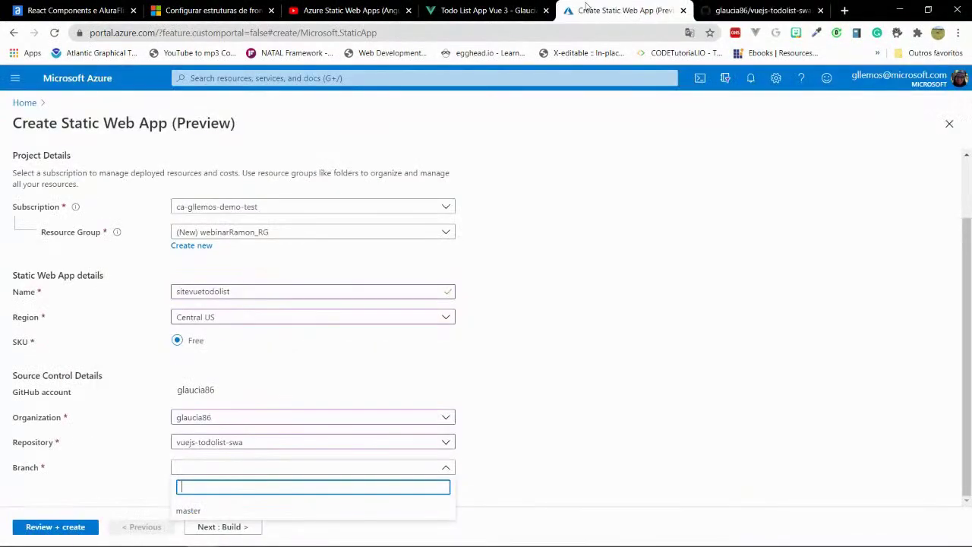
{"action": "left_click", "coordinate": [187, 510]}
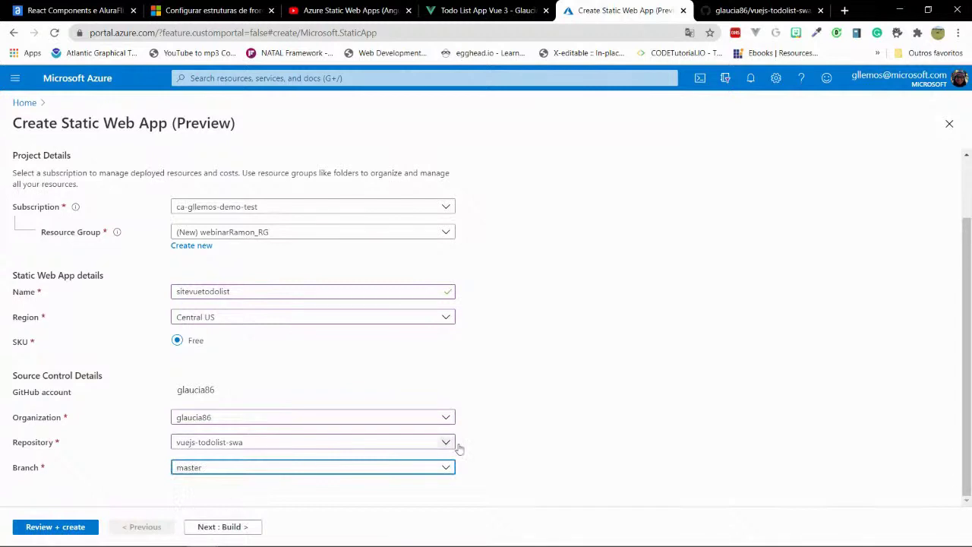
{"action": "left_click", "coordinate": [208, 531]}
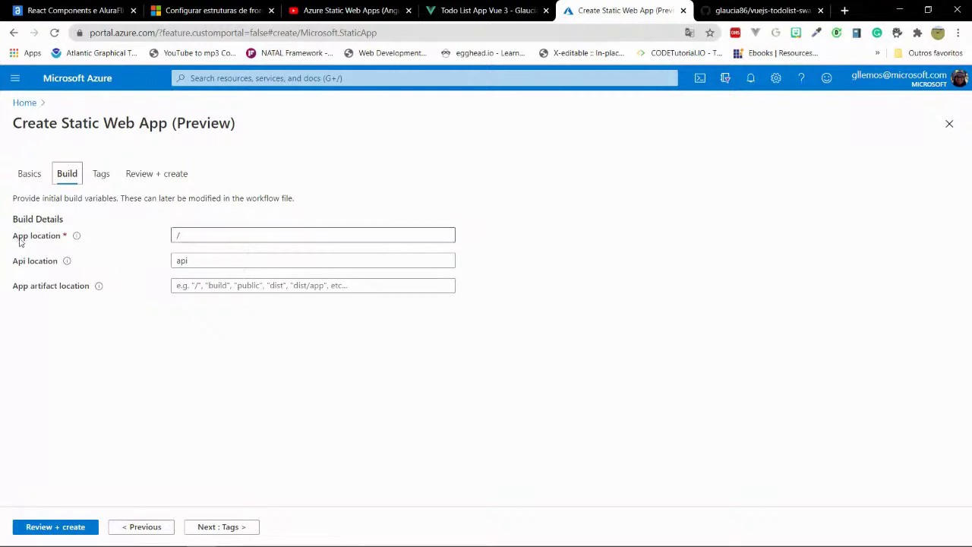
Look up the app artifact location for Vue.js in the Microsoft front-end frameworks documentation, and return to the Azure portal
{"action": "mouse_move", "coordinate": [76, 240]}
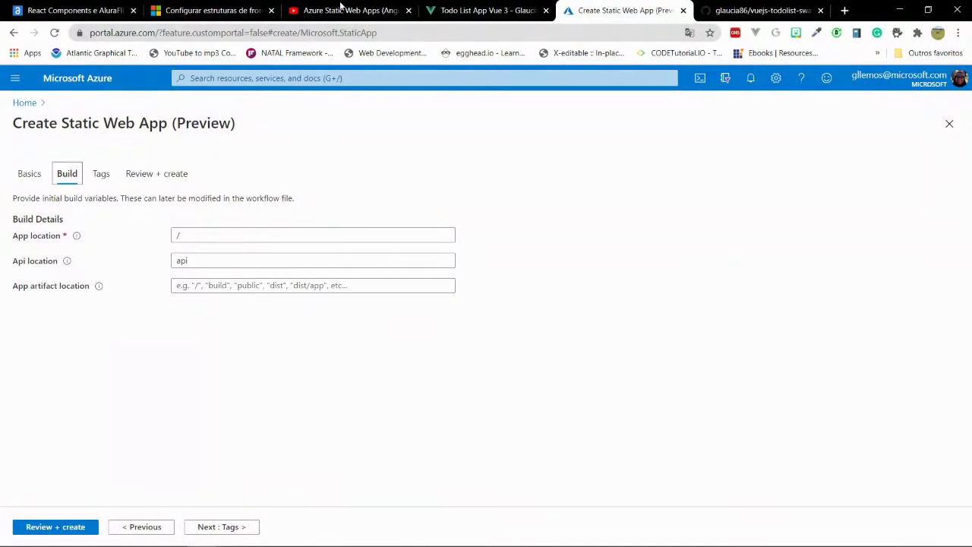
{"action": "left_click", "coordinate": [203, 7]}
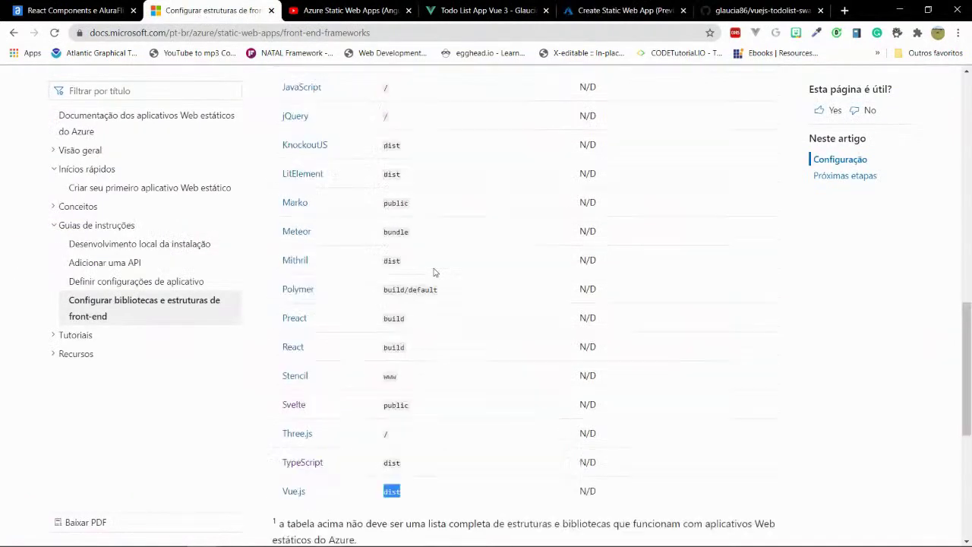
{"action": "scroll", "coordinate": [433, 271], "scroll_direction": "down", "scroll_amount": 1}
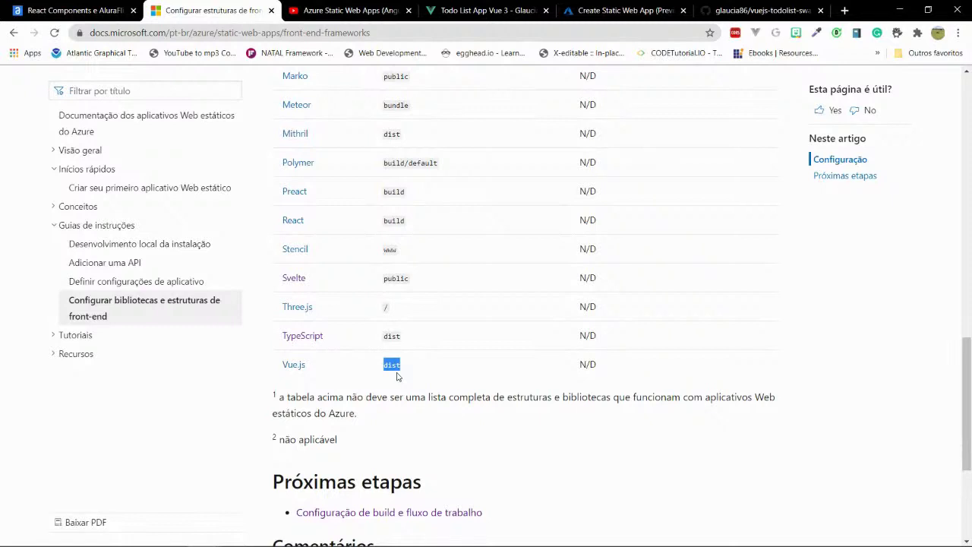
{"action": "left_click_drag", "start_coordinate": [383, 364], "coordinate": [400, 365]}
{"action": "left_click", "coordinate": [624, 8]}
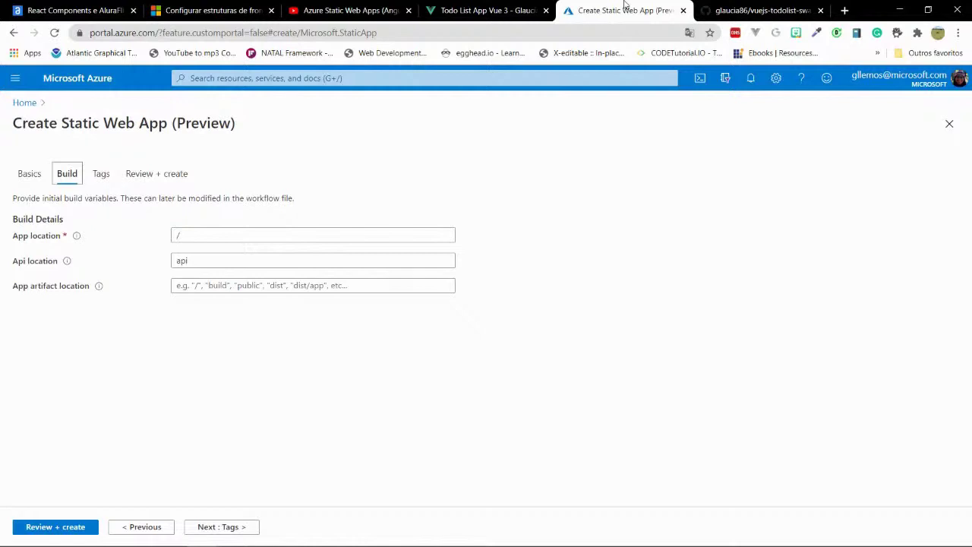
{"action": "left_click", "coordinate": [194, 235]}
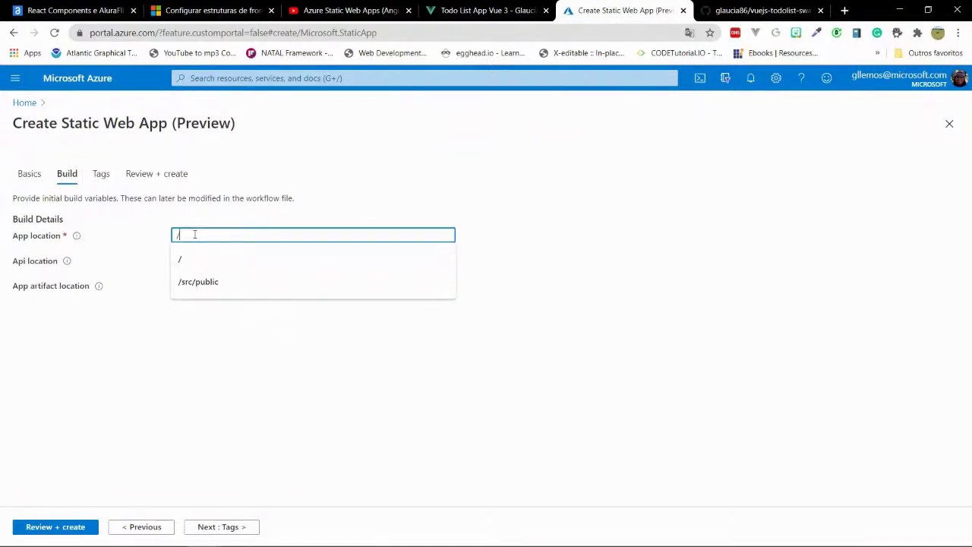
{"action": "type", "text": "dist"}
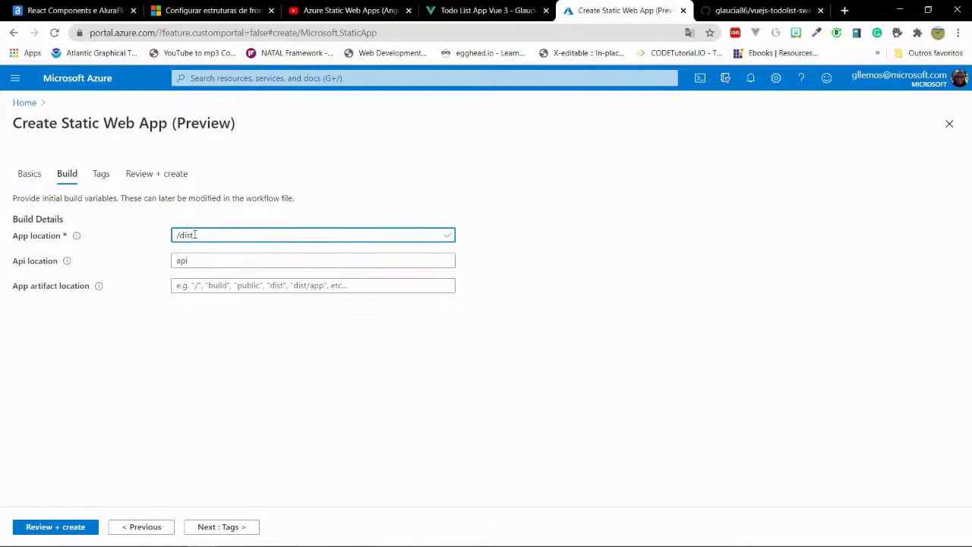
{"action": "key", "text": "BackSpace"}
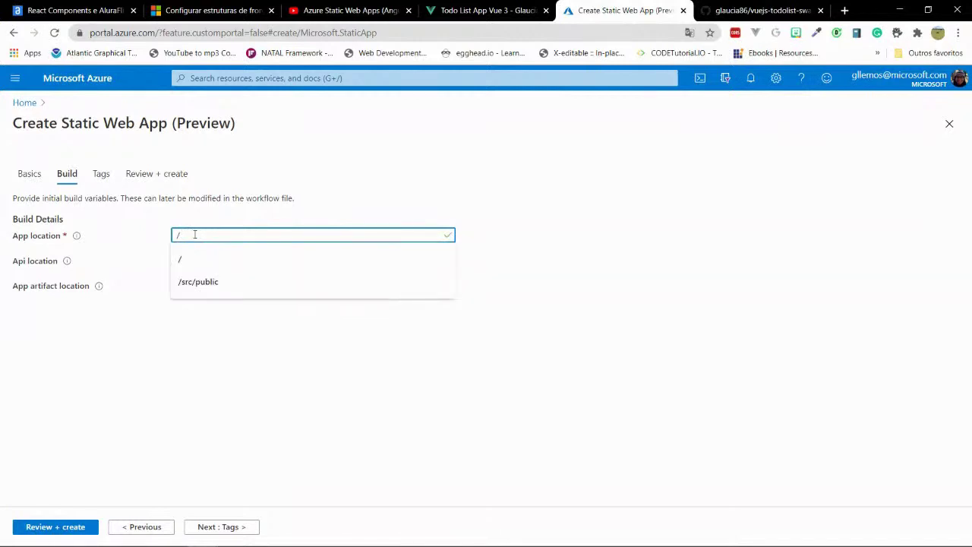
{"action": "left_click", "coordinate": [235, 210]}
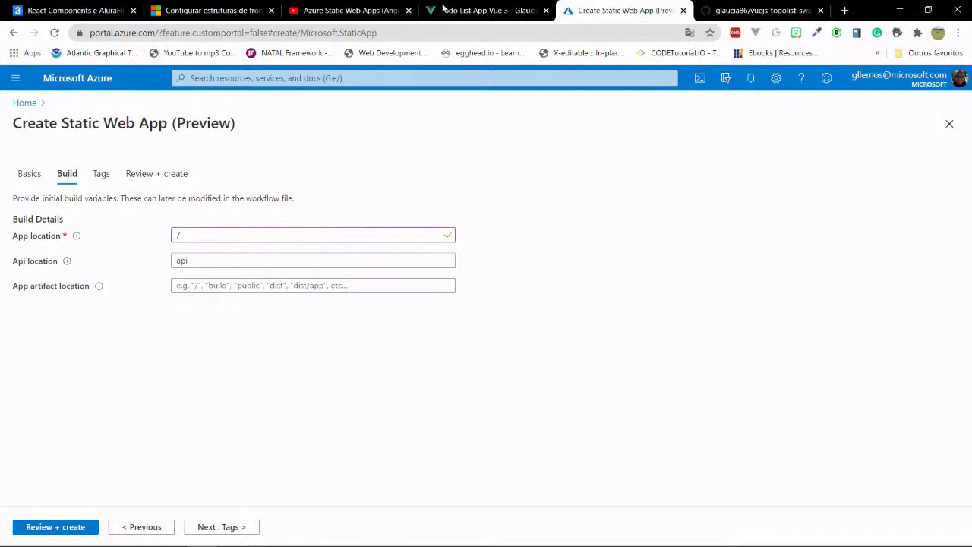
Check the contents of the todo-list folder in the GitHub repository and set the app location to /todo-list in the Azure portal
{"action": "left_click", "coordinate": [746, 6]}
{"action": "left_click", "coordinate": [44, 264]}
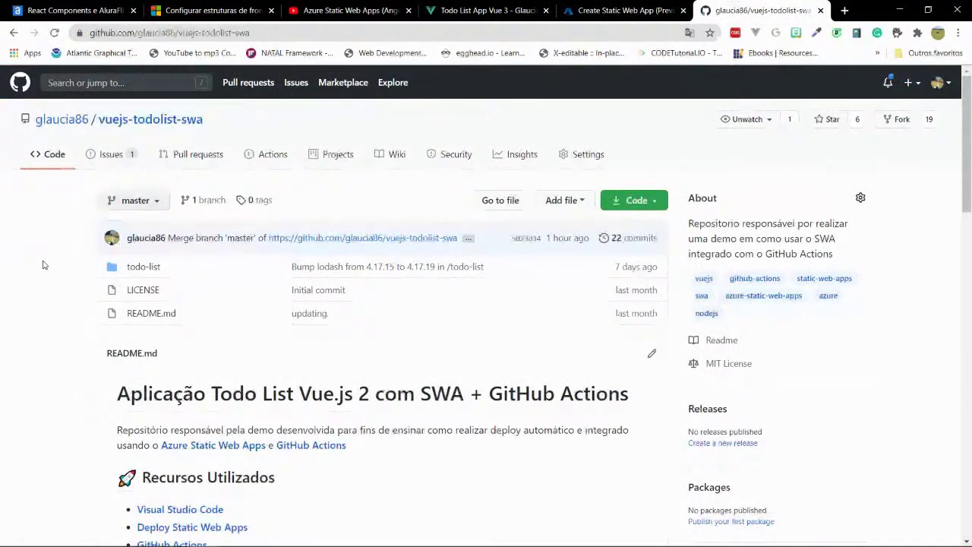
{"action": "left_click", "coordinate": [142, 267]}
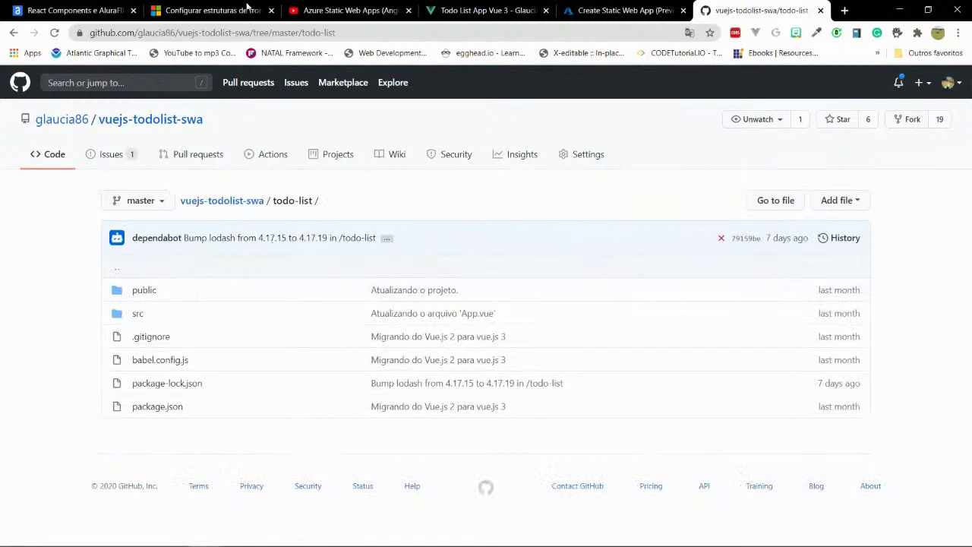
{"action": "left_click", "coordinate": [13, 33]}
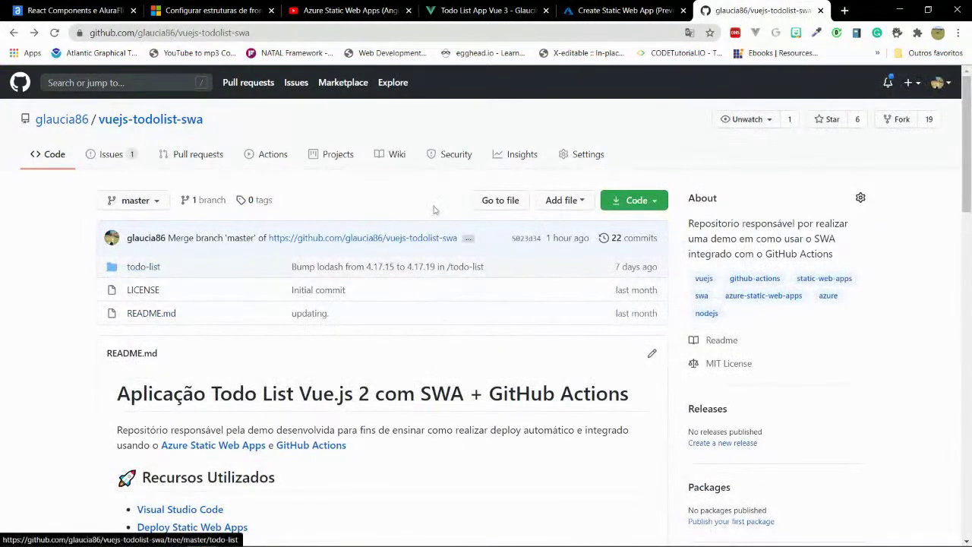
{"action": "left_click", "coordinate": [623, 10]}
{"action": "left_click", "coordinate": [230, 237]}
{"action": "type", "text": "todo-list"}
Clear the Api location and set the app artifact location to /dist
{"action": "left_click_drag", "start_coordinate": [209, 263], "coordinate": [150, 262]}
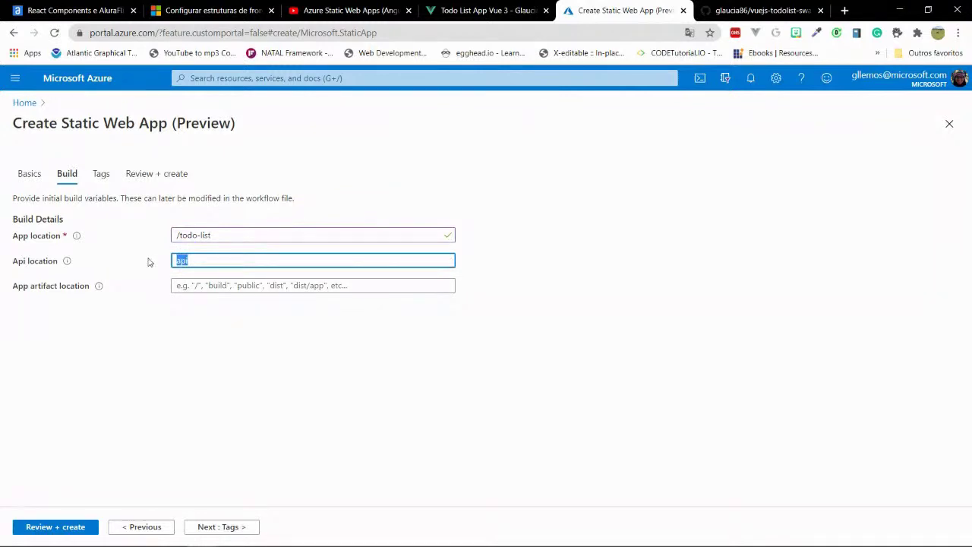
{"action": "key", "text": "BackSpace"}
{"action": "left_click", "coordinate": [197, 286]}
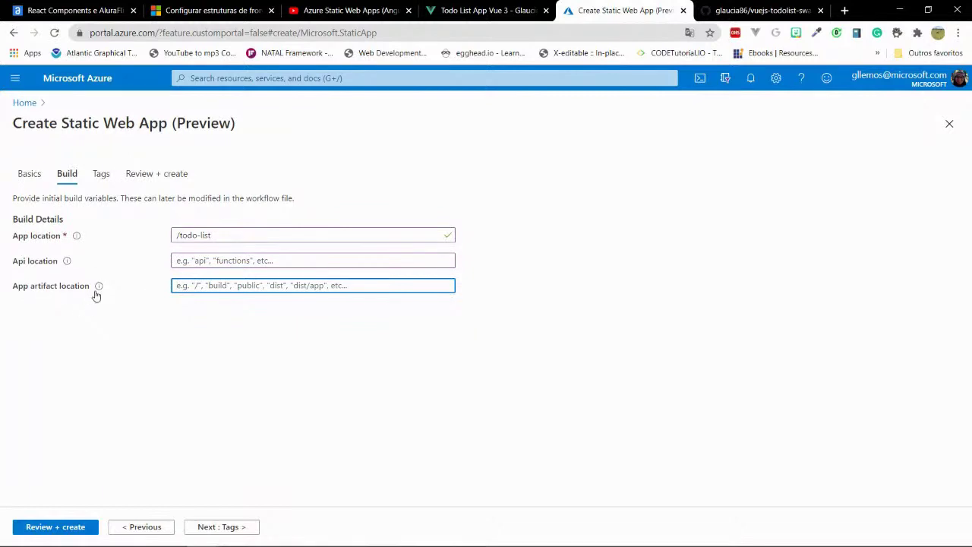
{"action": "mouse_move", "coordinate": [99, 291]}
{"action": "type", "text": "/dist"}
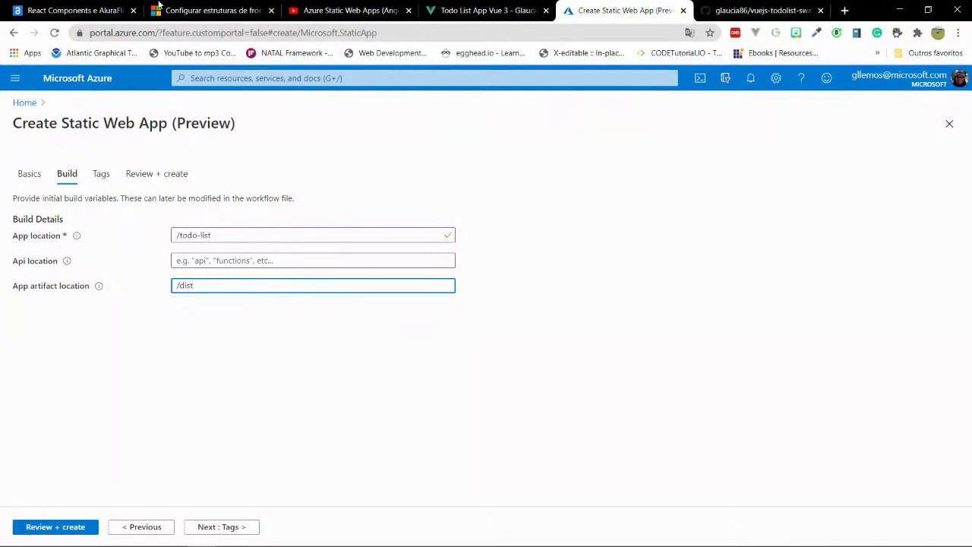
Examine the artifact locations and custom build commands per framework in the Microsoft documentation table, and return to the Azure portal
{"action": "left_click", "coordinate": [159, 8]}
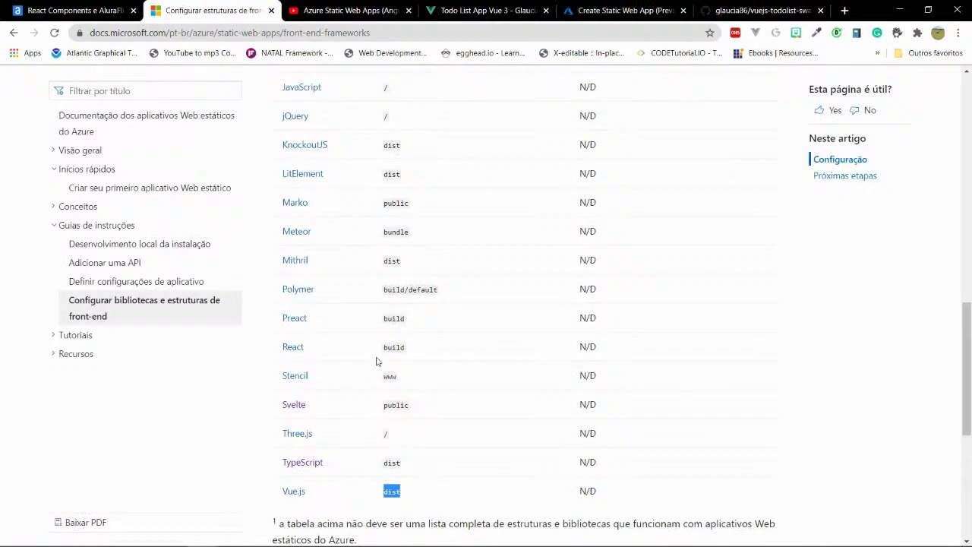
{"action": "scroll", "coordinate": [384, 342], "scroll_direction": "up", "scroll_amount": 5}
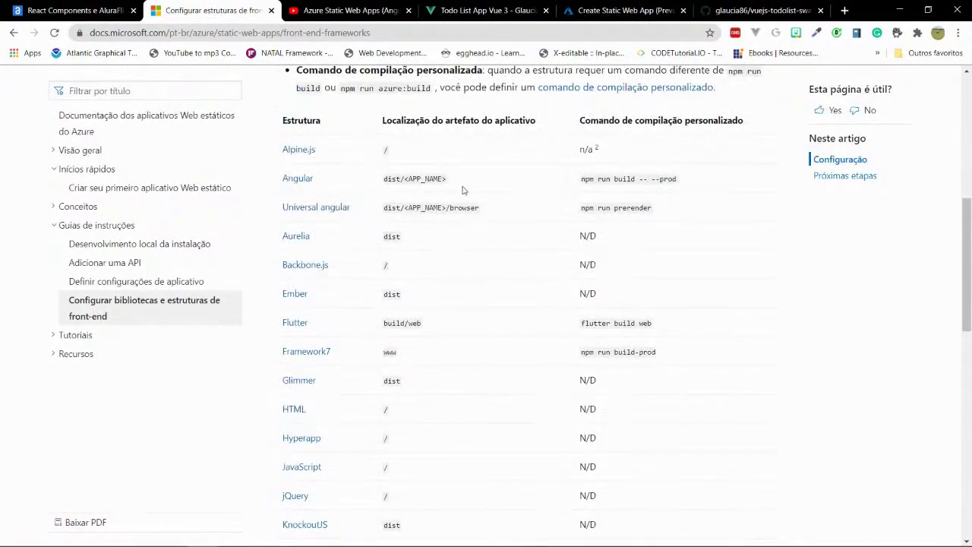
{"action": "scroll", "coordinate": [322, 306], "scroll_direction": "down", "scroll_amount": 3}
{"action": "scroll", "coordinate": [336, 288], "scroll_direction": "up", "scroll_amount": 2}
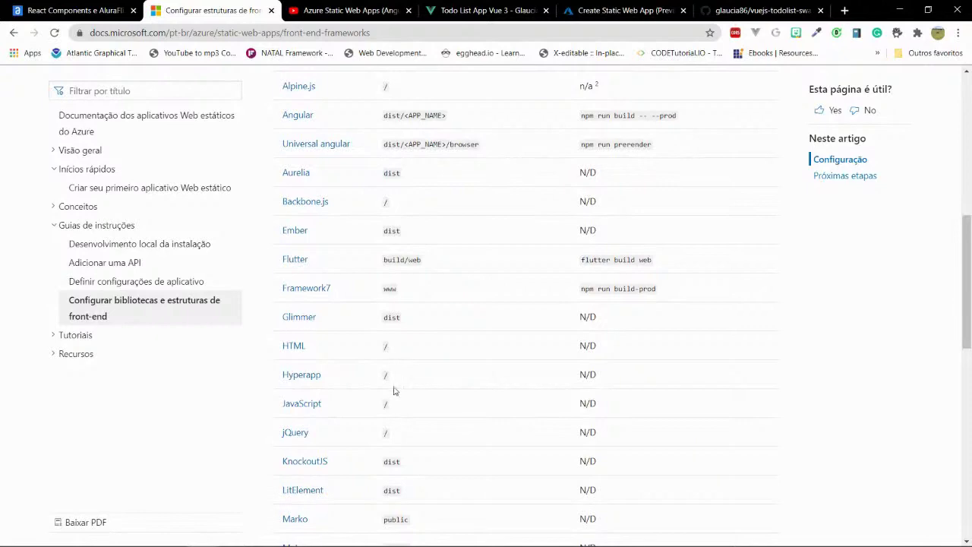
{"action": "scroll", "coordinate": [392, 358], "scroll_direction": "down", "scroll_amount": 2}
{"action": "scroll", "coordinate": [363, 337], "scroll_direction": "up", "scroll_amount": 3}
{"action": "scroll", "coordinate": [349, 326], "scroll_direction": "down", "scroll_amount": 5}
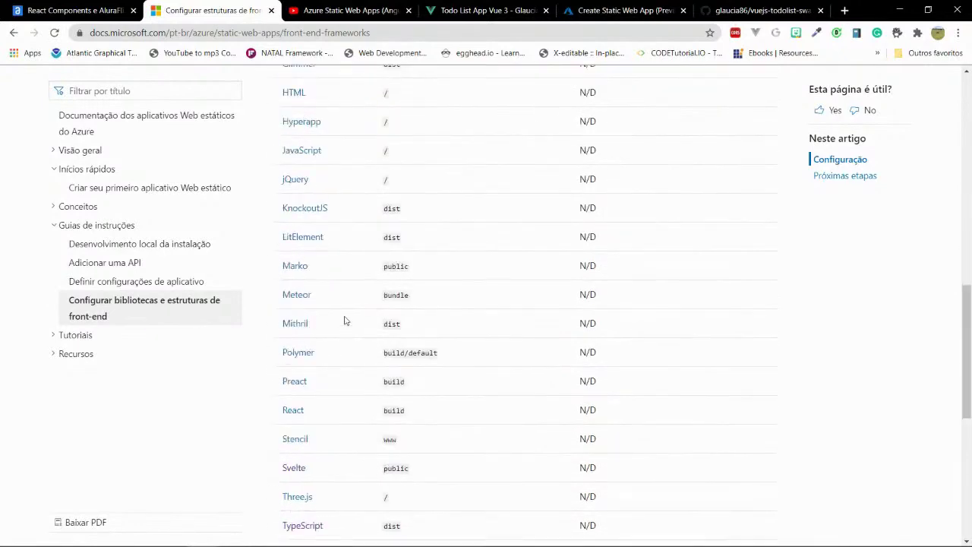
{"action": "scroll", "coordinate": [345, 319], "scroll_direction": "down", "scroll_amount": 3}
{"action": "scroll", "coordinate": [364, 289], "scroll_direction": "up", "scroll_amount": 3}
{"action": "left_click", "coordinate": [597, 8]}
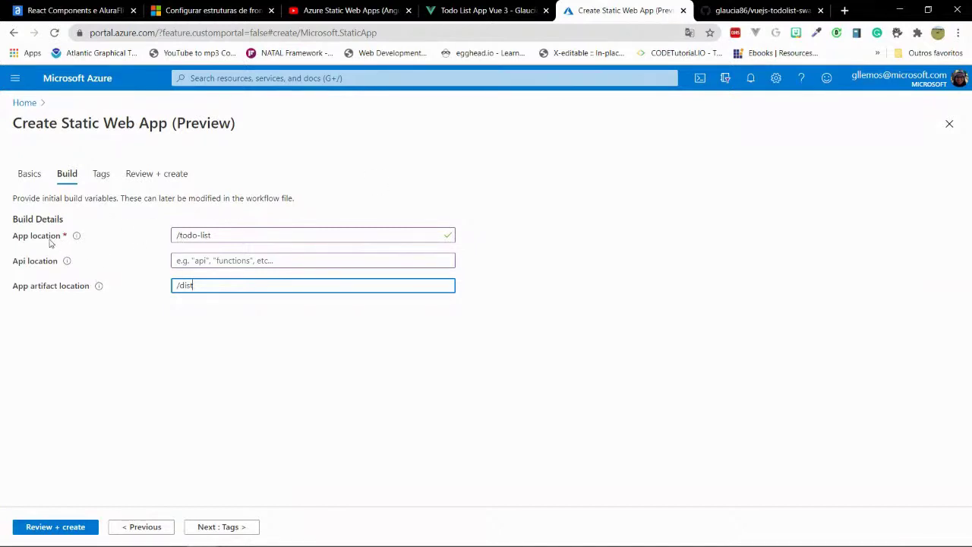
Switch to Visual Studio Code and inspect the build script in the todo-list project's package.json
{"action": "left_click_drag", "start_coordinate": [196, 286], "coordinate": [160, 286]}
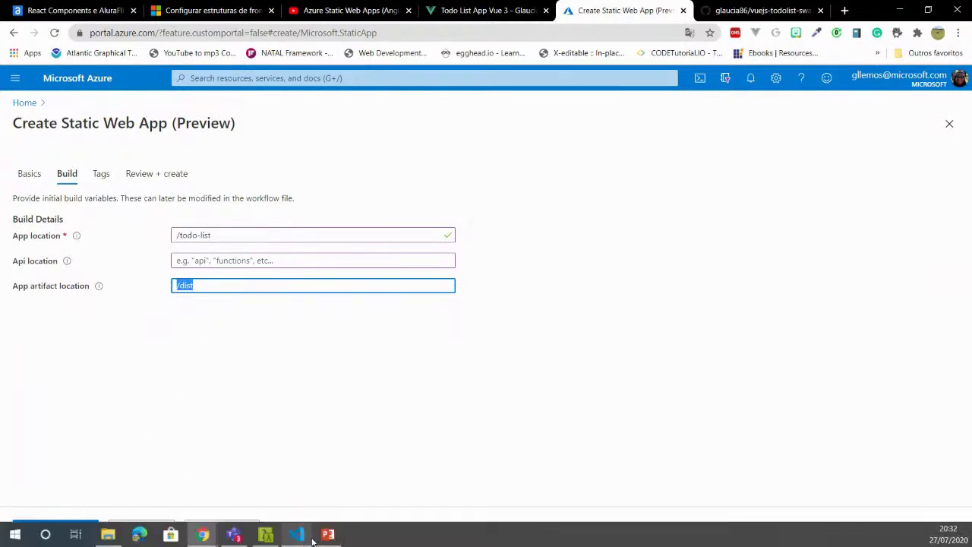
{"action": "left_click", "coordinate": [297, 534]}
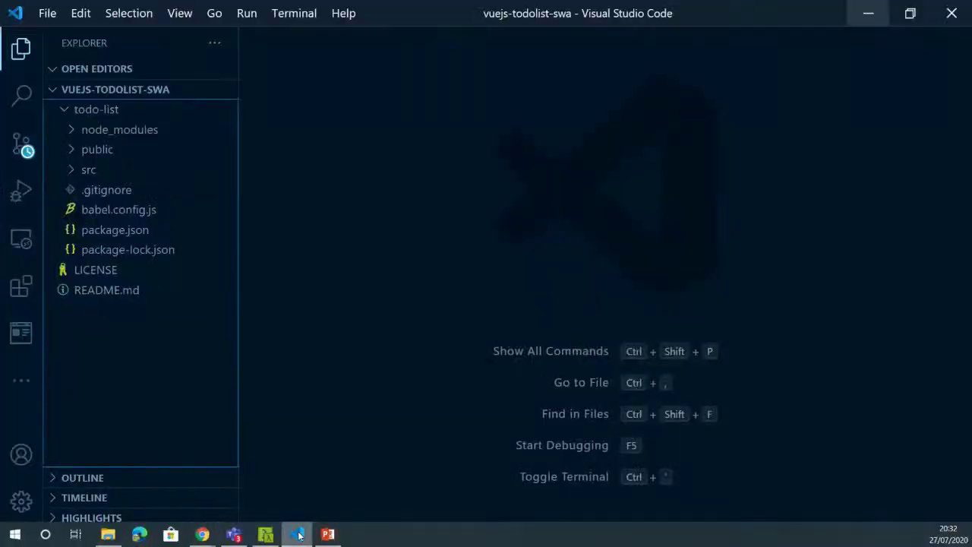
{"action": "left_click", "coordinate": [141, 231]}
{"action": "left_click_drag", "start_coordinate": [341, 243], "coordinate": [586, 243]}
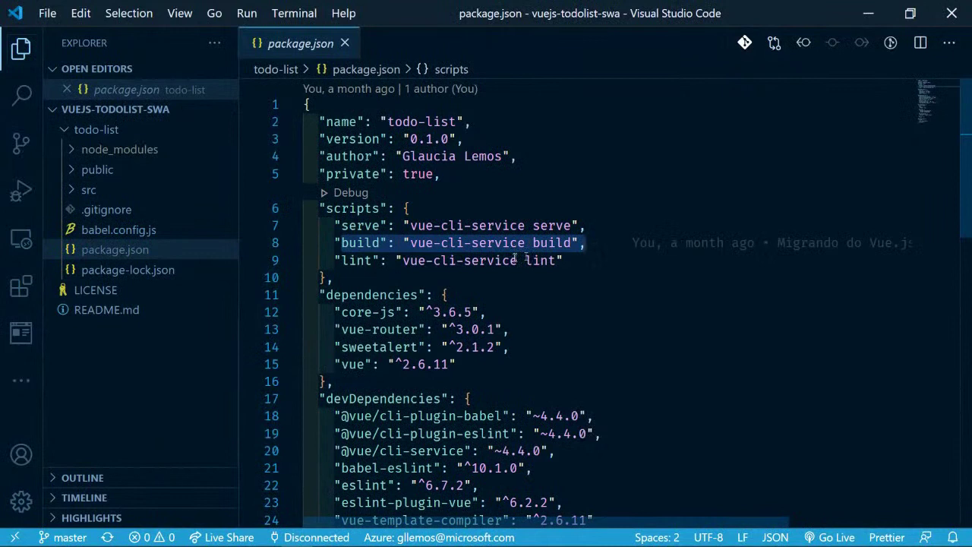
{"action": "double_click", "coordinate": [398, 260]}
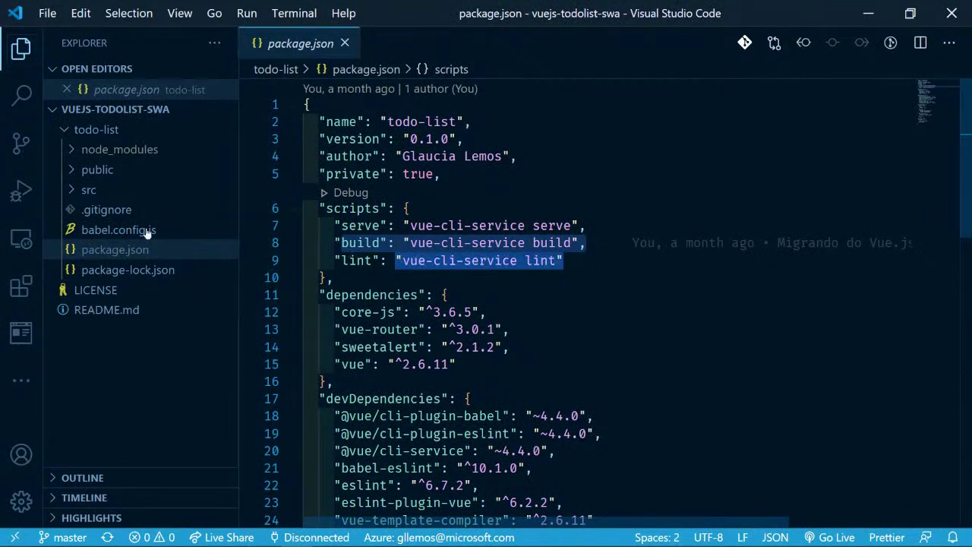
{"action": "left_click", "coordinate": [870, 13]}
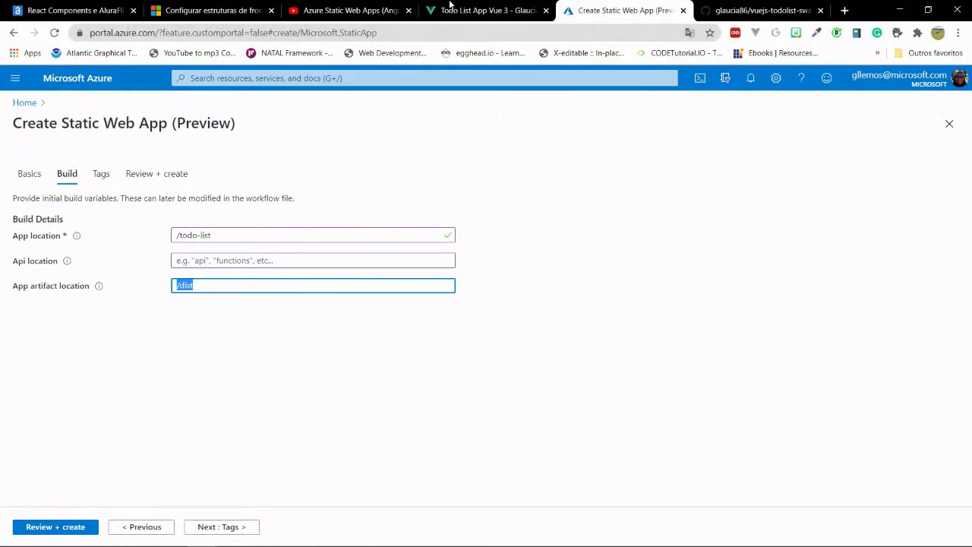
Recheck the todo-list folder on GitHub, and bring the static web app to its final review in the Azure portal without adding tags
{"action": "left_click", "coordinate": [764, 10]}
{"action": "left_click", "coordinate": [140, 268]}
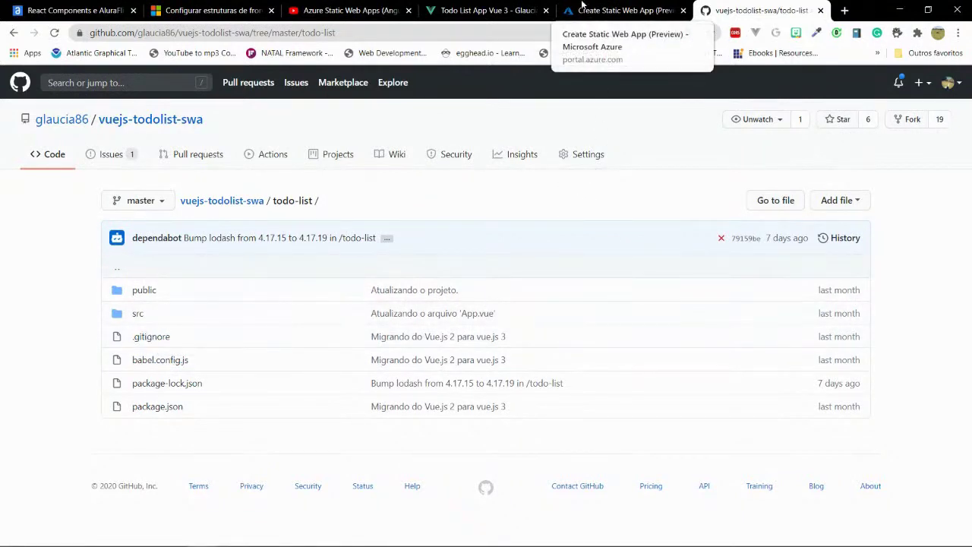
{"action": "left_click", "coordinate": [607, 11]}
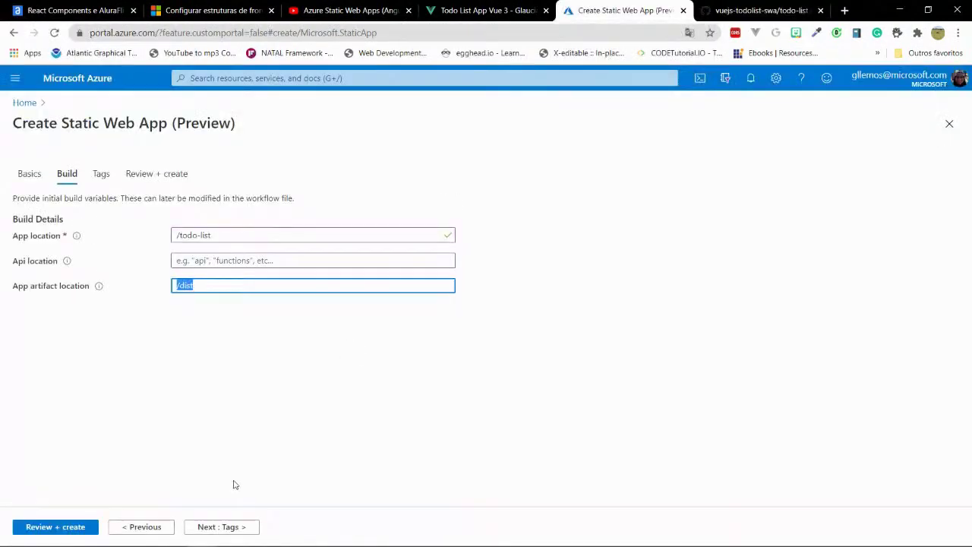
{"action": "left_click", "coordinate": [217, 532]}
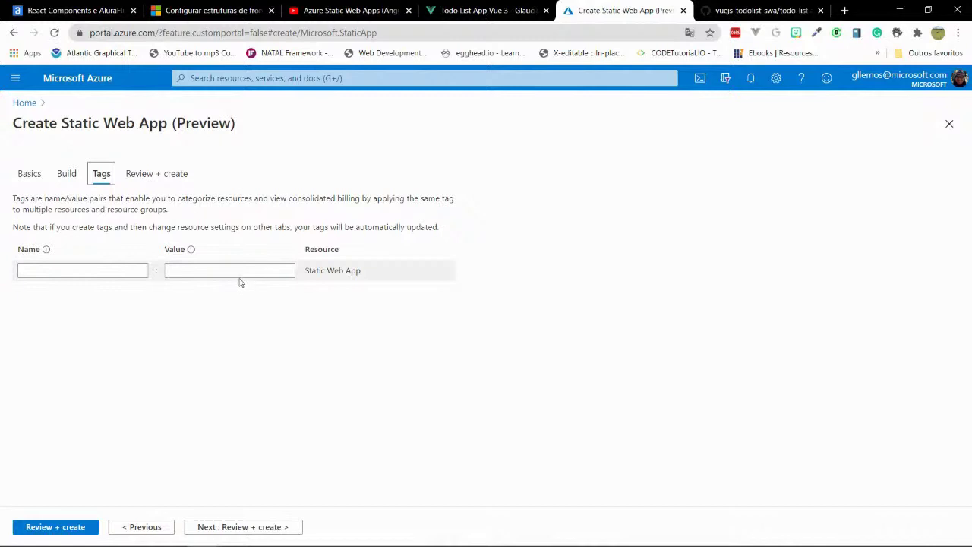
{"action": "left_click", "coordinate": [38, 530]}
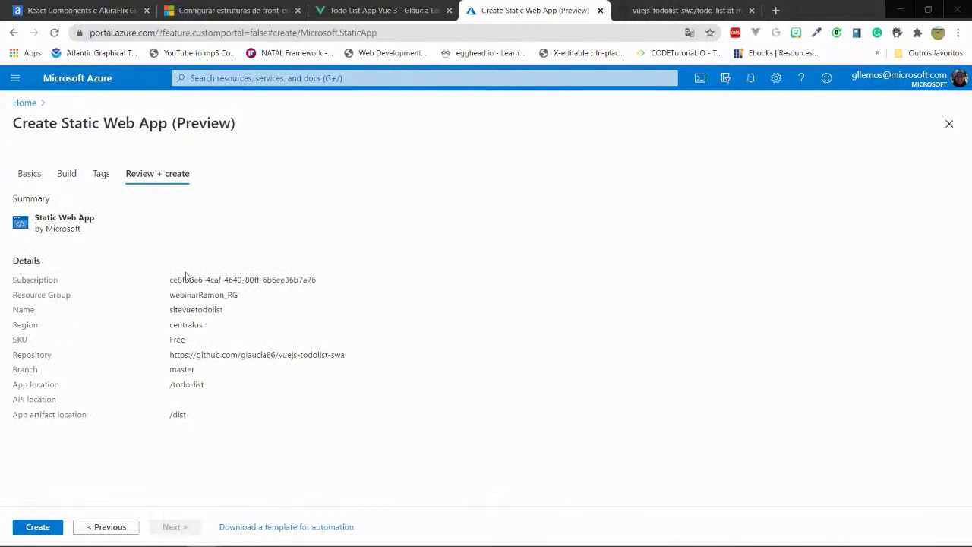
Create the sitevuetodolist static web app from the reviewed settings and open the deployed resource
{"action": "left_click", "coordinate": [29, 532]}
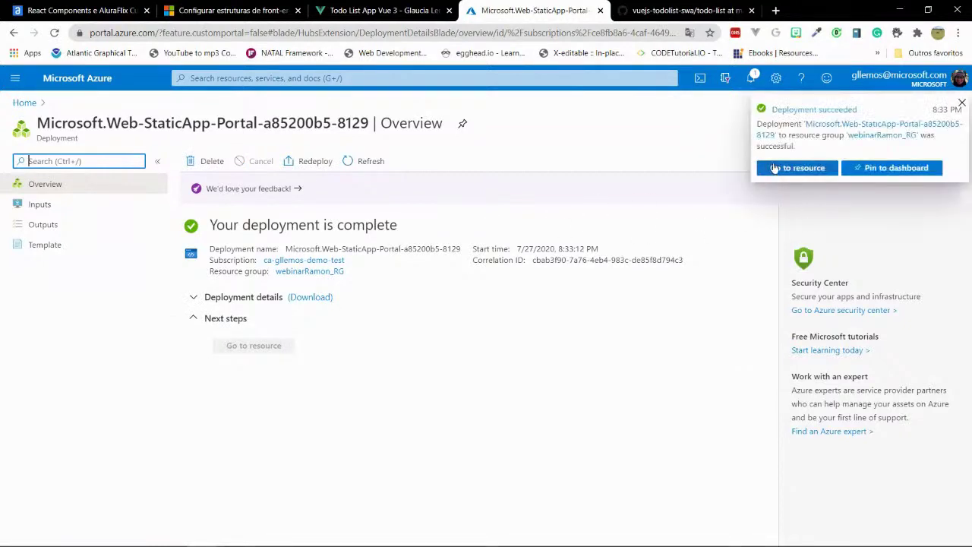
{"action": "left_click", "coordinate": [796, 168]}
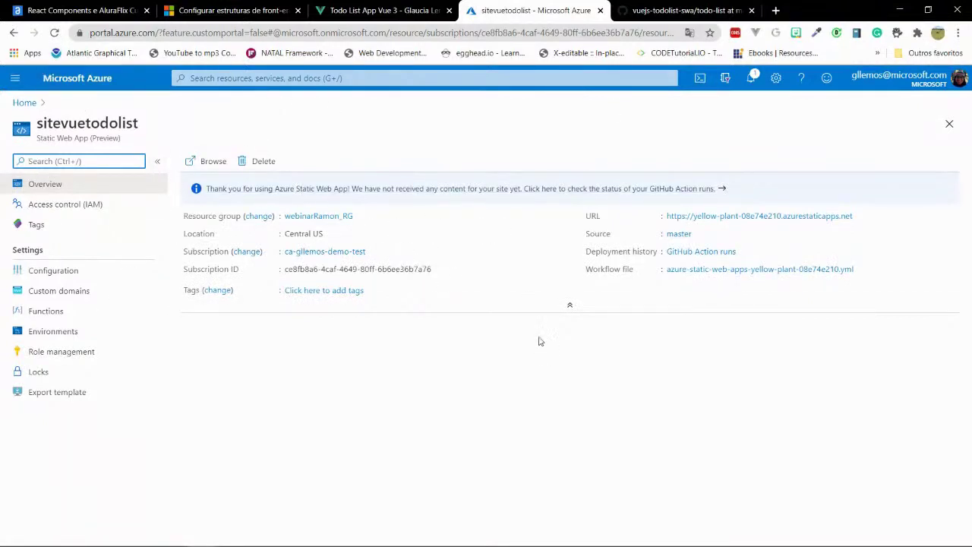
Open the newest Azure Static Web Apps workflow run on GitHub Actions and expand the static-web-apps-deploy build stage in its Build and Deploy Job
{"action": "left_click", "coordinate": [559, 189]}
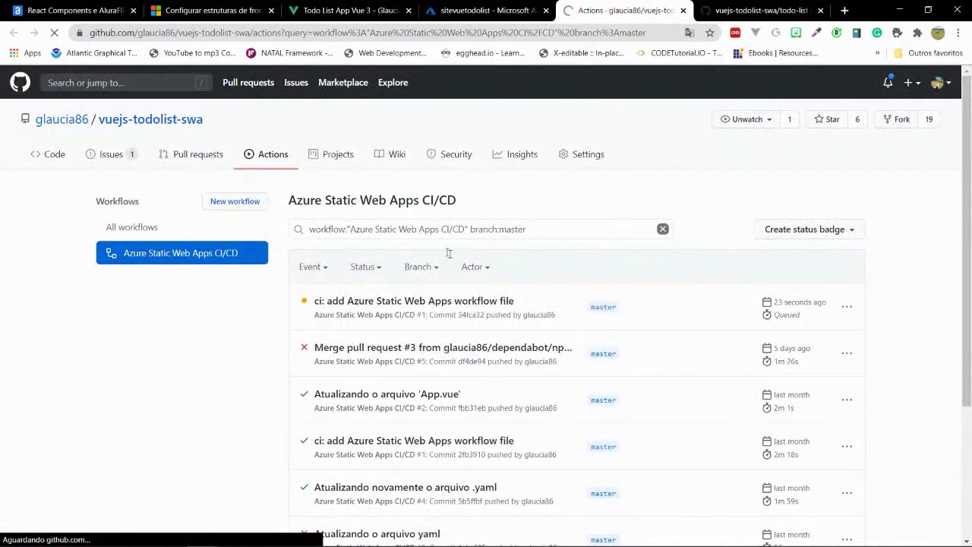
{"action": "left_click", "coordinate": [456, 302]}
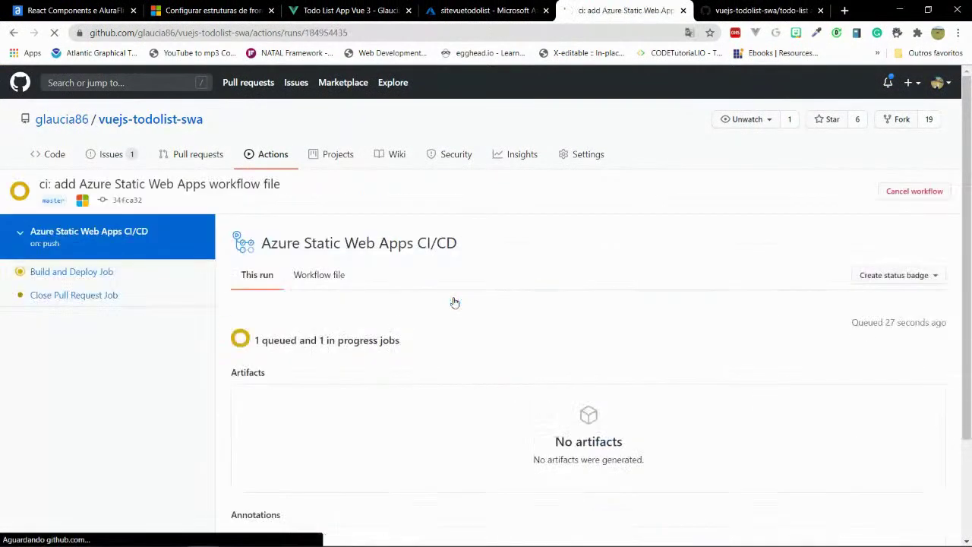
{"action": "left_click", "coordinate": [64, 273]}
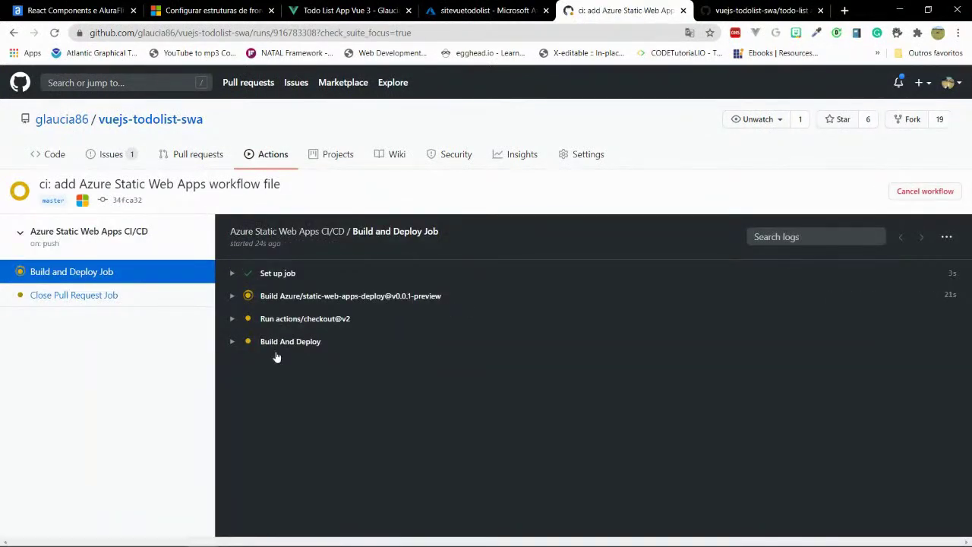
{"action": "left_click", "coordinate": [232, 296]}
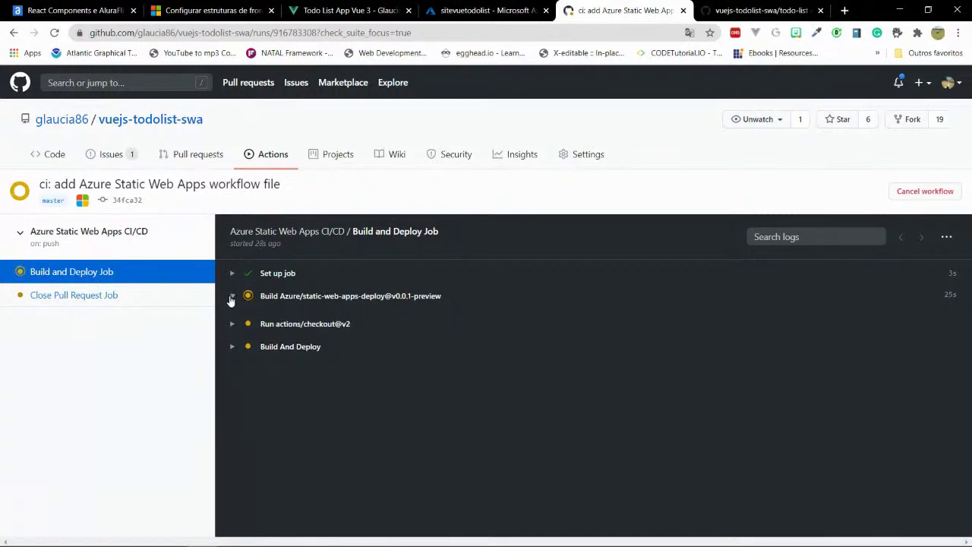
Open azure-static-web-apps-yellow-plant-08e74e210.yml in the repository's .github/workflows folder and inspect its build and deploy configuration
{"action": "left_click", "coordinate": [728, 6]}
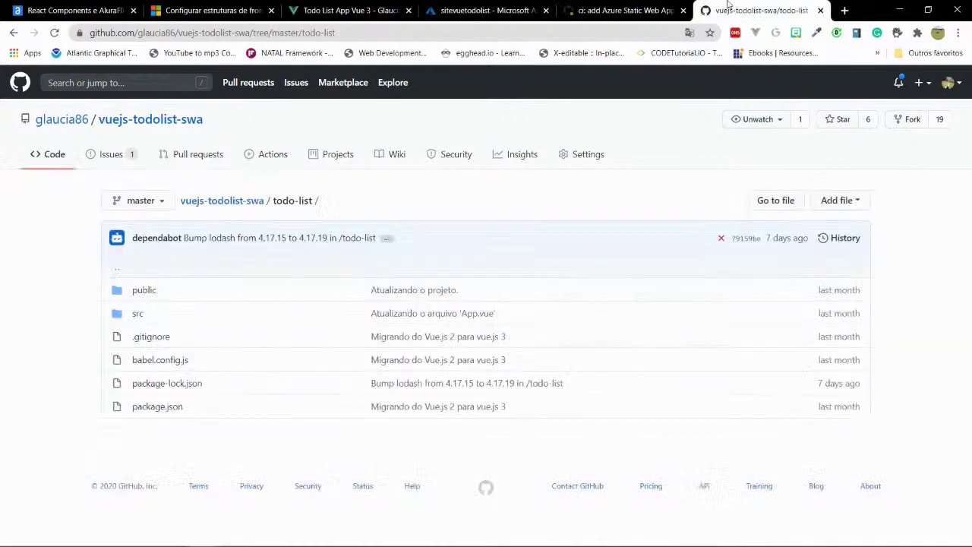
{"action": "left_click", "coordinate": [204, 201]}
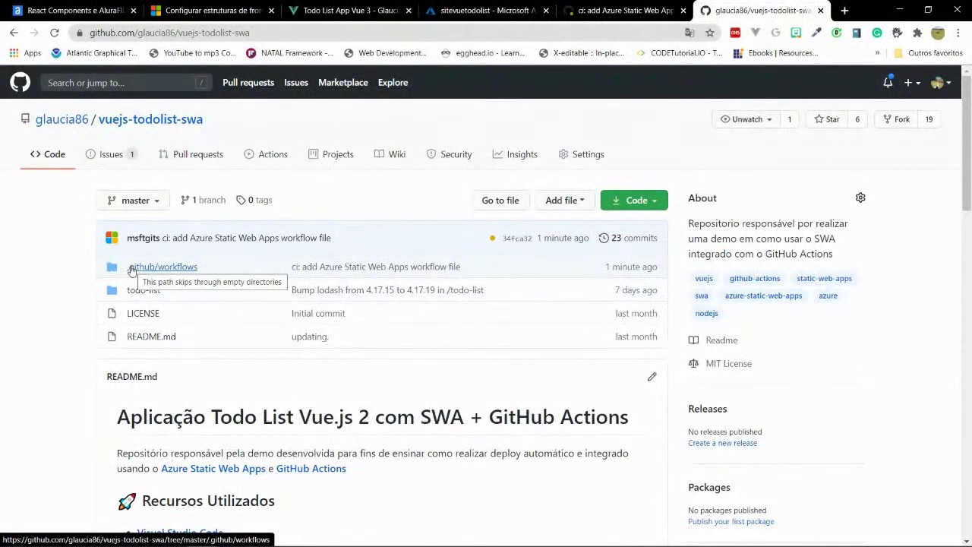
{"action": "left_click", "coordinate": [157, 269]}
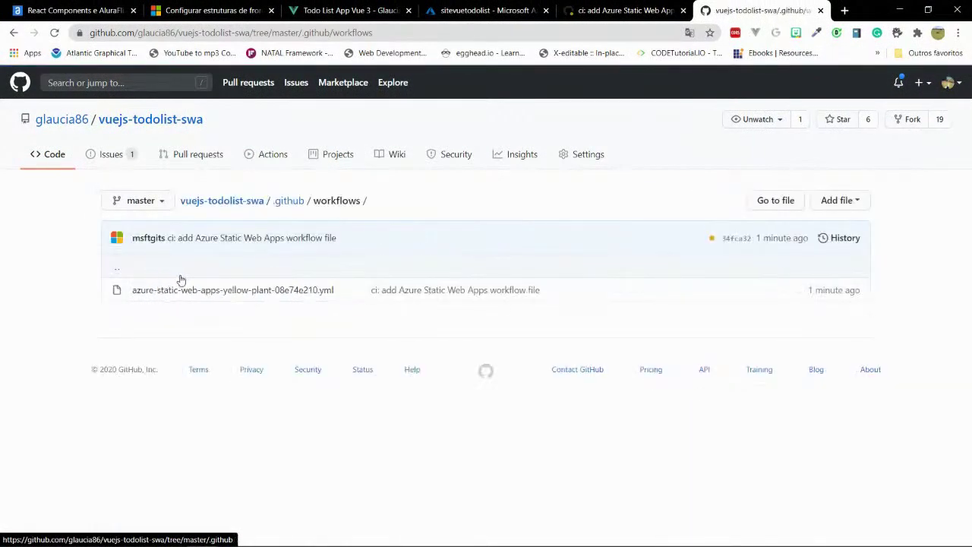
{"action": "left_click", "coordinate": [247, 292]}
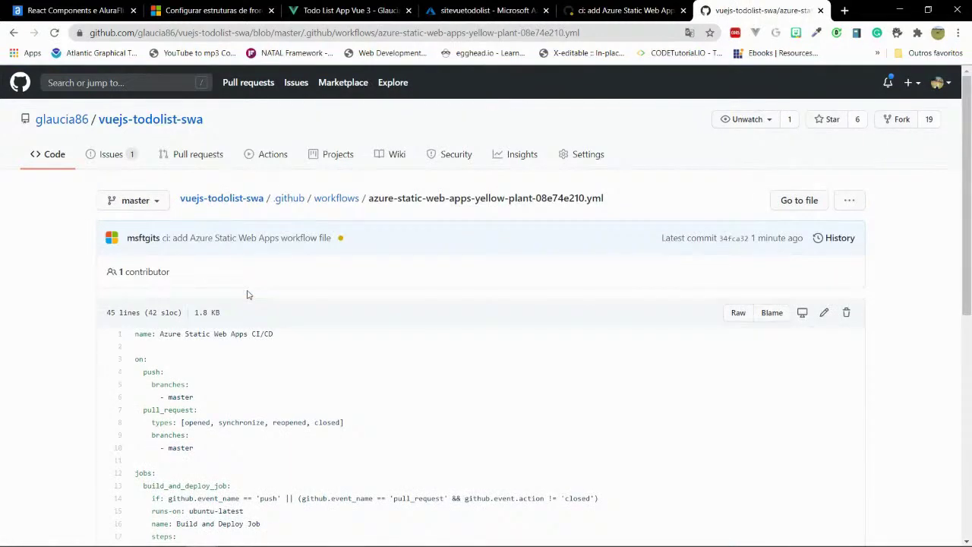
{"action": "scroll", "coordinate": [247, 295], "scroll_direction": "down", "scroll_amount": 6}
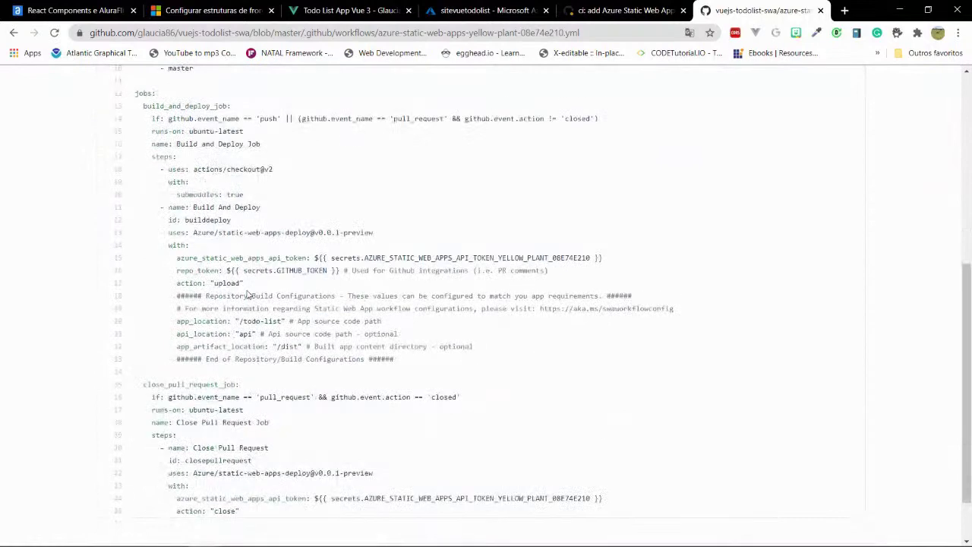
Check the running Build And Deploy log on GitHub, and open the static web app's public URL from the Azure portal
{"action": "left_click", "coordinate": [606, 6]}
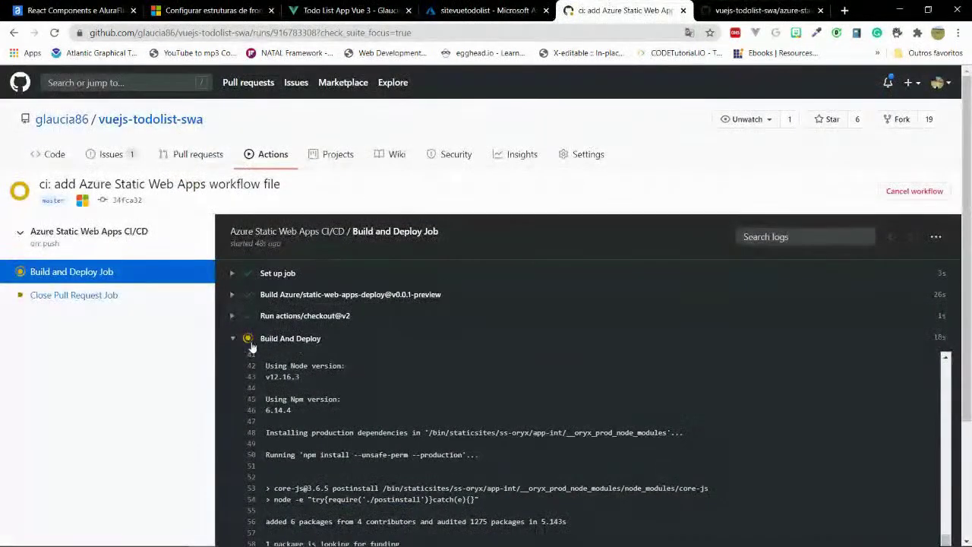
{"action": "scroll", "coordinate": [250, 347], "scroll_direction": "down", "scroll_amount": 3}
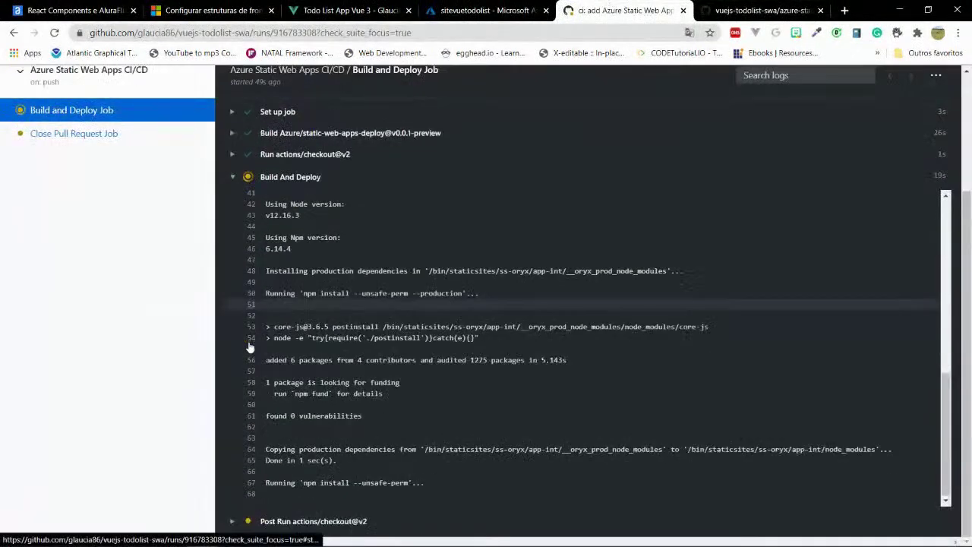
{"action": "left_click", "coordinate": [465, 9]}
{"action": "left_click", "coordinate": [695, 216]}
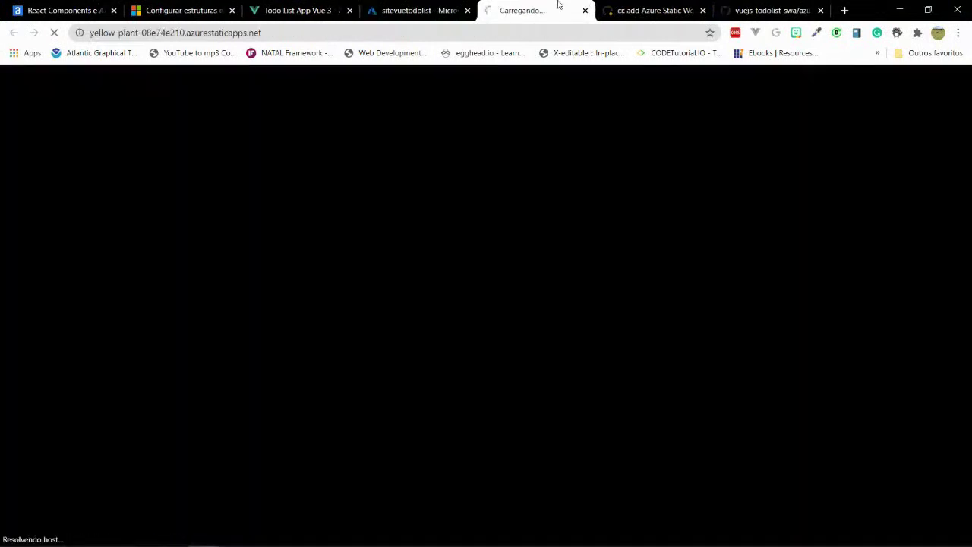
{"action": "left_click", "coordinate": [300, 32]}
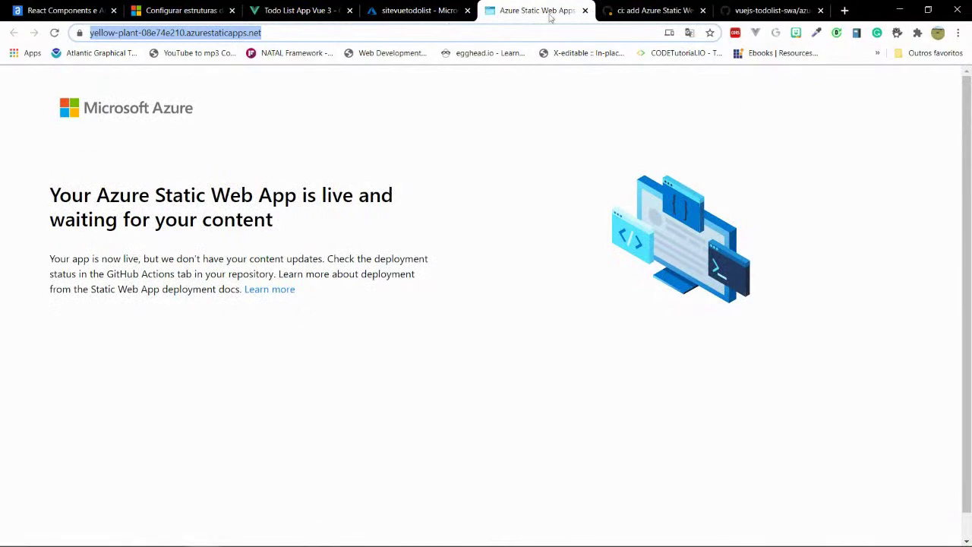
Return to the GitHub Actions run and read the Build And Deploy log through to the end of the Oryx build output
{"action": "left_click", "coordinate": [642, 8]}
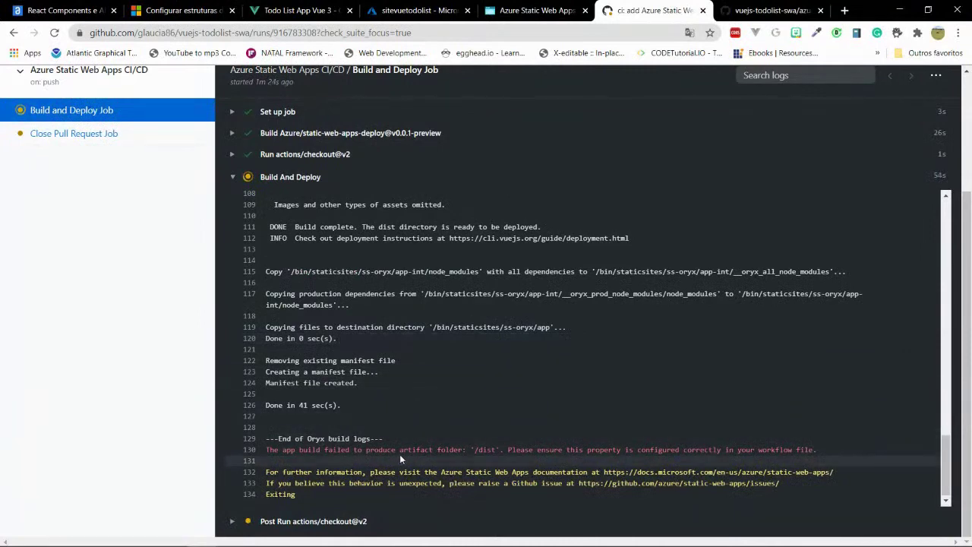
{"action": "left_click_drag", "start_coordinate": [509, 450], "coordinate": [565, 450]}
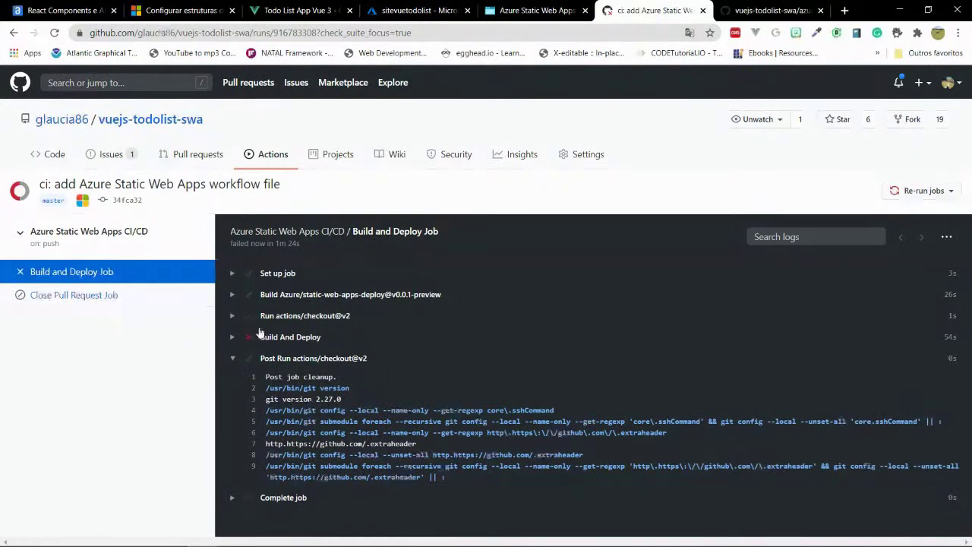
{"action": "left_click", "coordinate": [230, 337]}
{"action": "scroll", "coordinate": [320, 357], "scroll_direction": "down", "scroll_amount": 3}
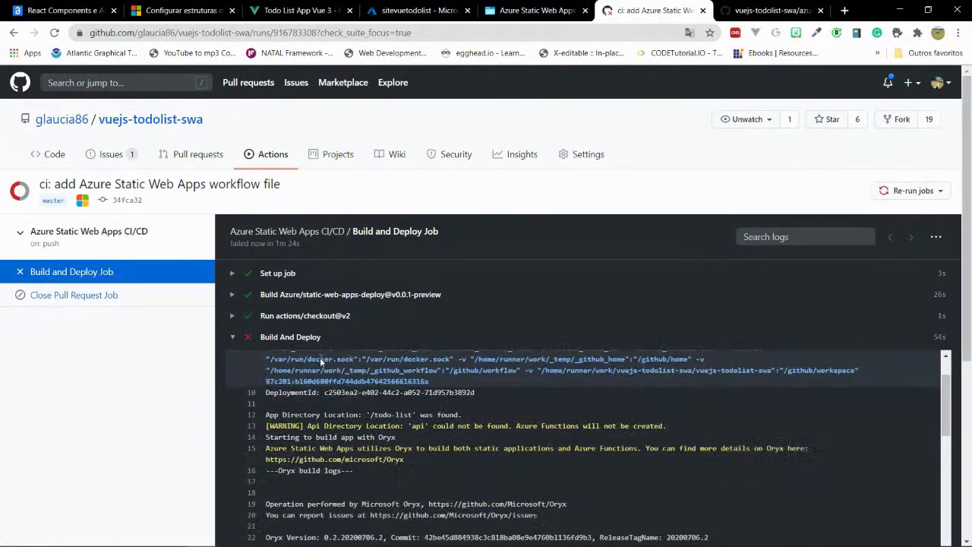
{"action": "scroll", "coordinate": [319, 357], "scroll_direction": "down", "scroll_amount": 9}
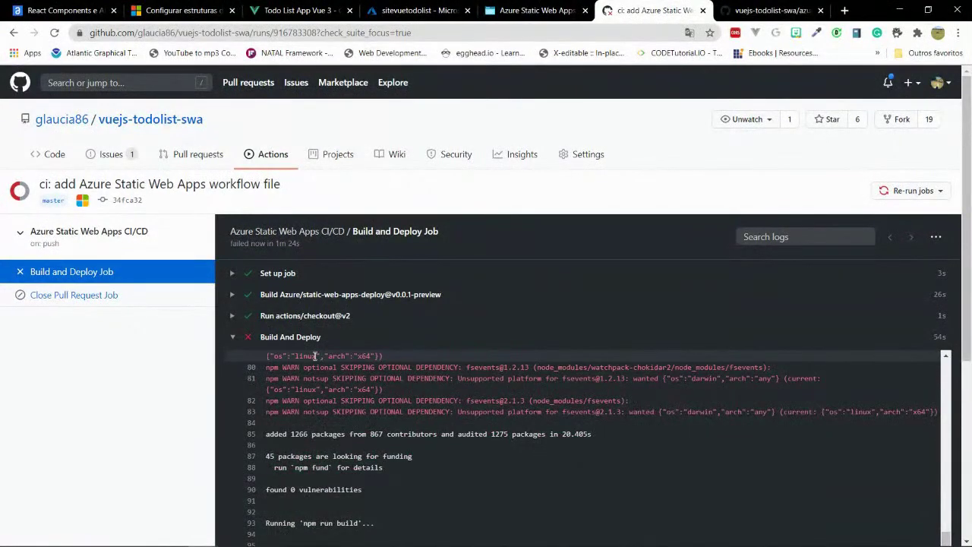
{"action": "scroll", "coordinate": [315, 356], "scroll_direction": "down", "scroll_amount": 3}
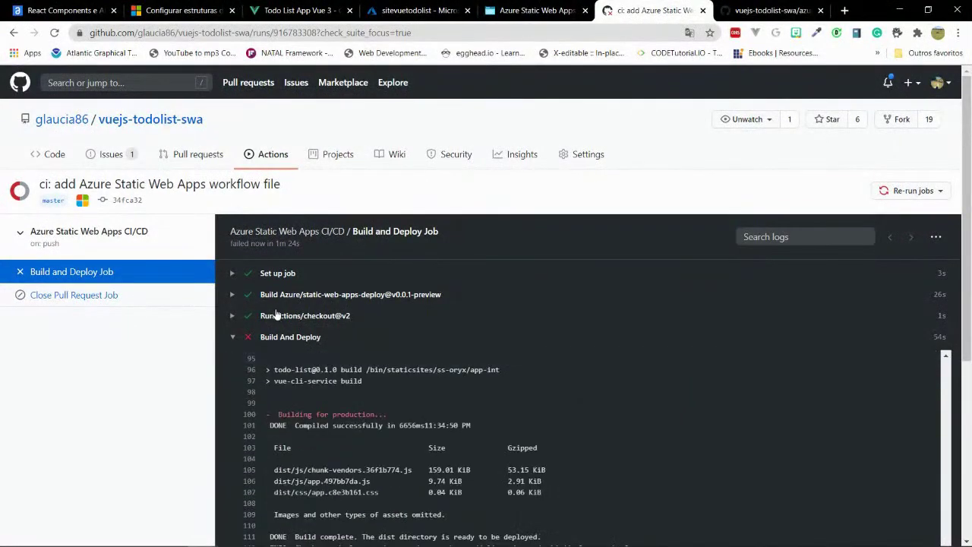
{"action": "scroll", "coordinate": [278, 312], "scroll_direction": "down", "scroll_amount": 5}
{"action": "scroll", "coordinate": [275, 309], "scroll_direction": "down", "scroll_amount": 3}
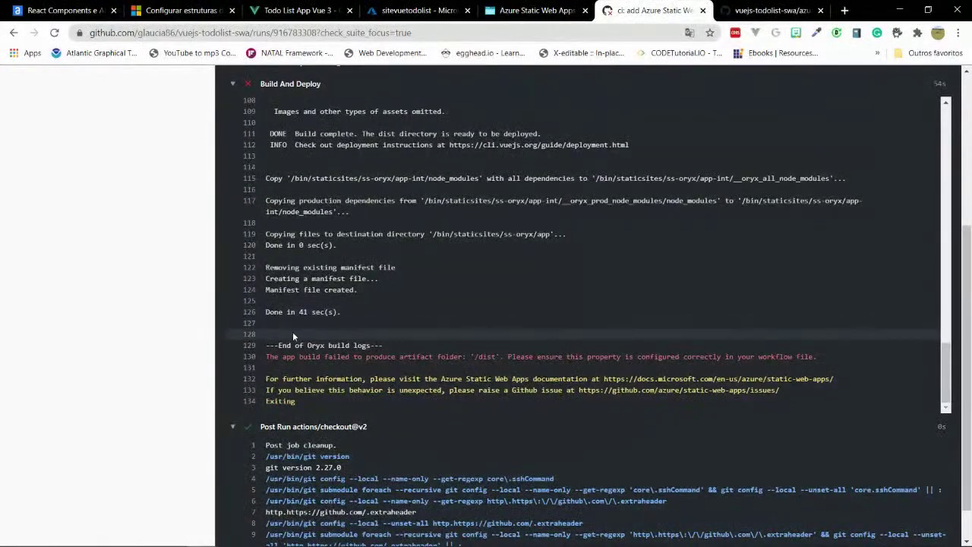
Reload the published yellow-plant-08e74e210.azurestaticapps.net site to check for the deployed content
{"action": "left_click", "coordinate": [536, 10]}
{"action": "left_click", "coordinate": [315, 32]}
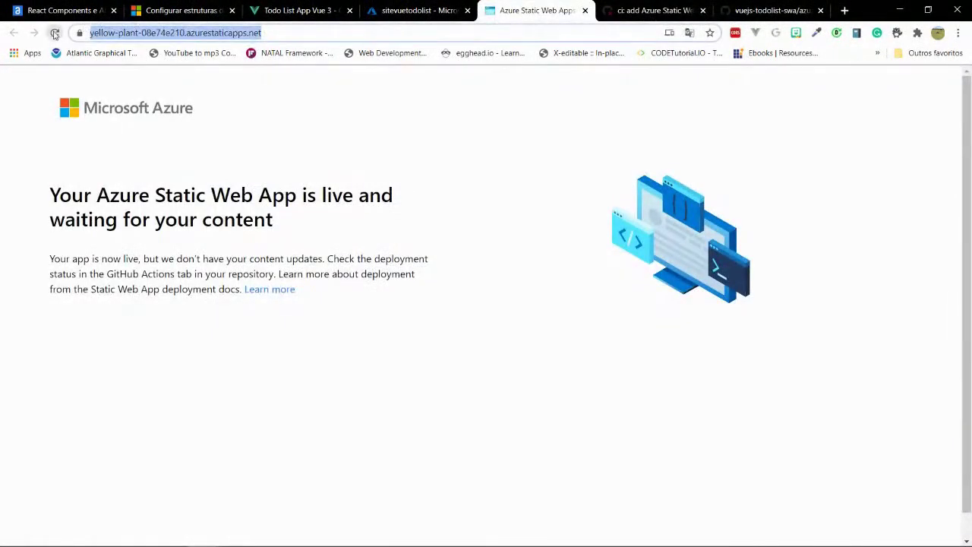
{"action": "key", "text": "Return"}
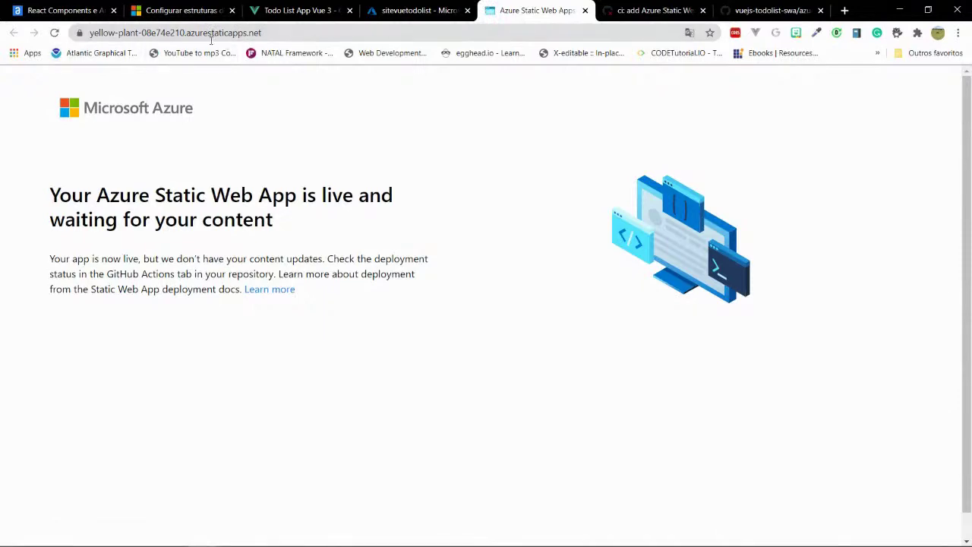
Re-examine the Build And Deploy log on GitHub, comparing the npm install and build output with the closing lines about the artifact folder
{"action": "left_click", "coordinate": [674, 10]}
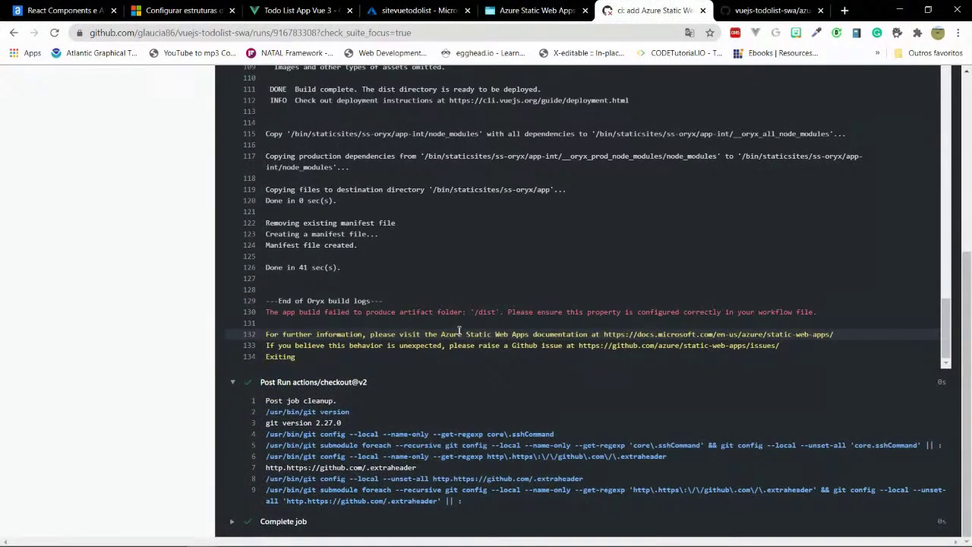
{"action": "scroll", "coordinate": [483, 358], "scroll_direction": "up", "scroll_amount": 3}
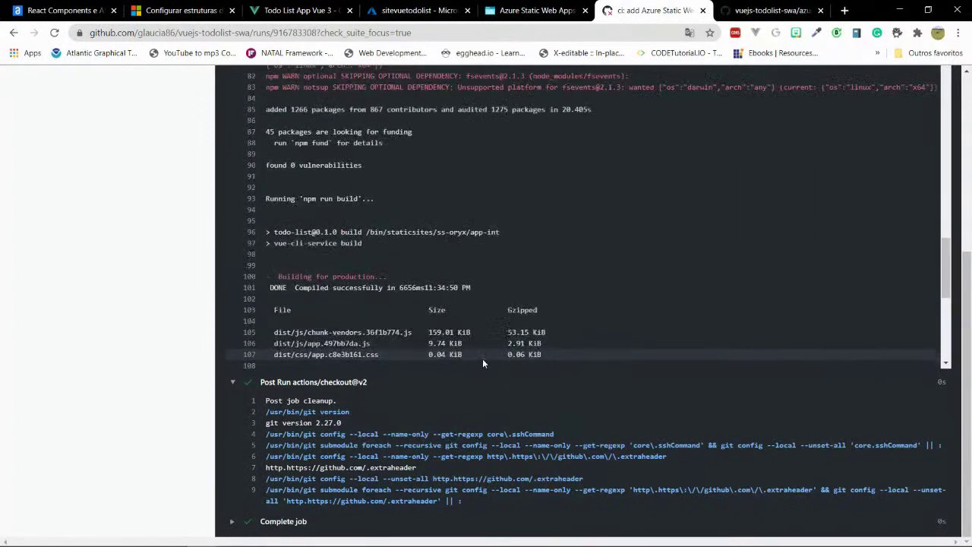
{"action": "scroll", "coordinate": [483, 363], "scroll_direction": "up", "scroll_amount": 2}
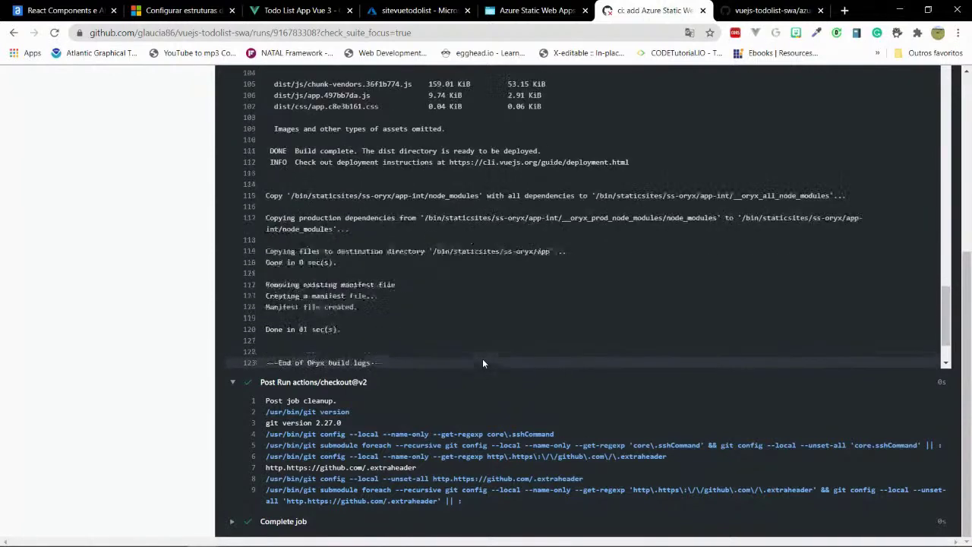
{"action": "scroll", "coordinate": [482, 363], "scroll_direction": "up", "scroll_amount": 1}
{"action": "scroll", "coordinate": [482, 363], "scroll_direction": "up", "scroll_amount": 3}
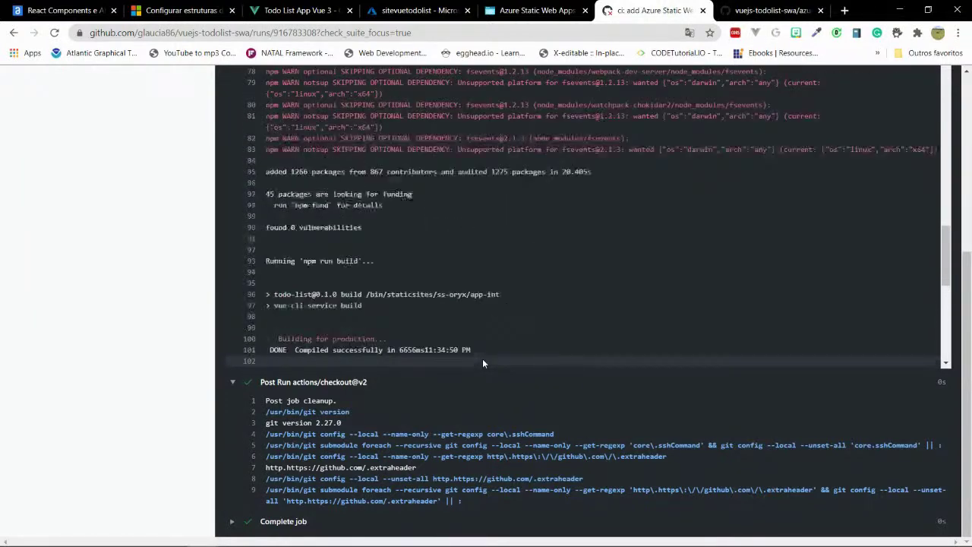
{"action": "scroll", "coordinate": [479, 338], "scroll_direction": "up", "scroll_amount": 3}
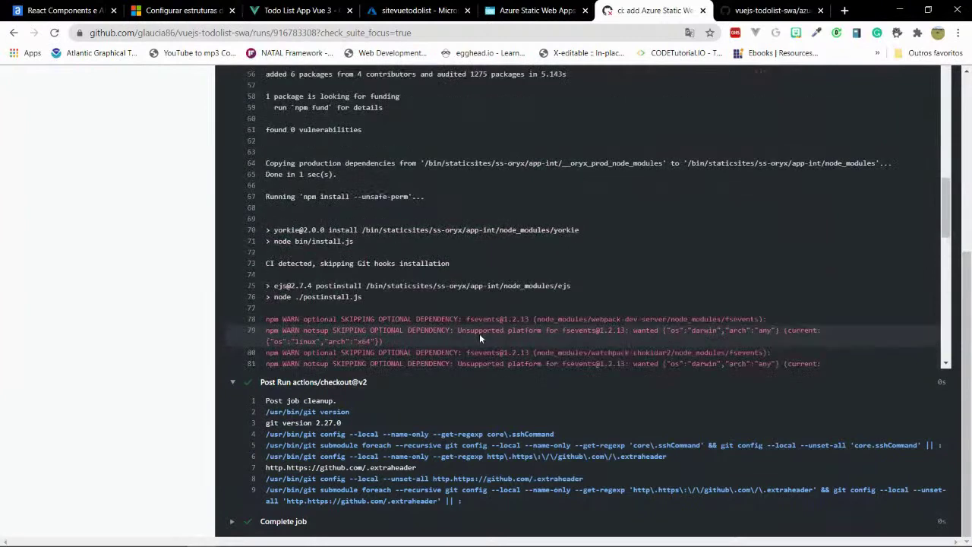
{"action": "left_click_drag", "start_coordinate": [961, 267], "coordinate": [963, 161]}
{"action": "left_click_drag", "start_coordinate": [946, 342], "coordinate": [955, 400]}
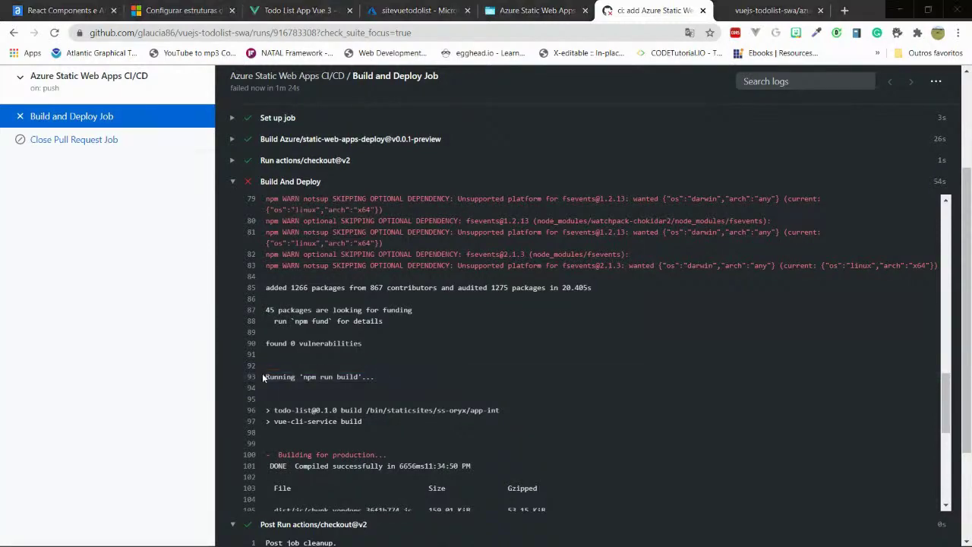
{"action": "scroll", "coordinate": [351, 377], "scroll_direction": "down", "scroll_amount": 5}
{"action": "scroll", "coordinate": [351, 377], "scroll_direction": "down", "scroll_amount": 1}
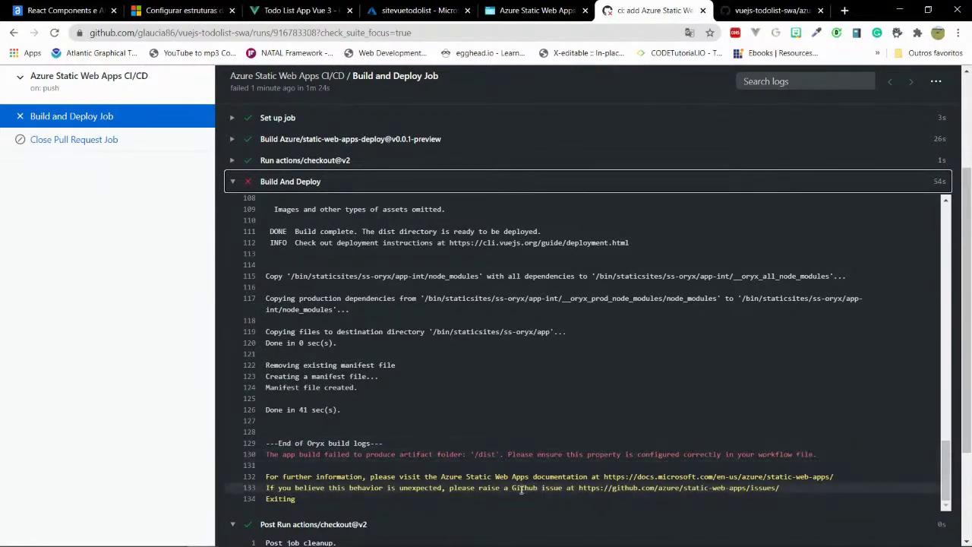
{"action": "scroll", "coordinate": [520, 488], "scroll_direction": "down", "scroll_amount": 2}
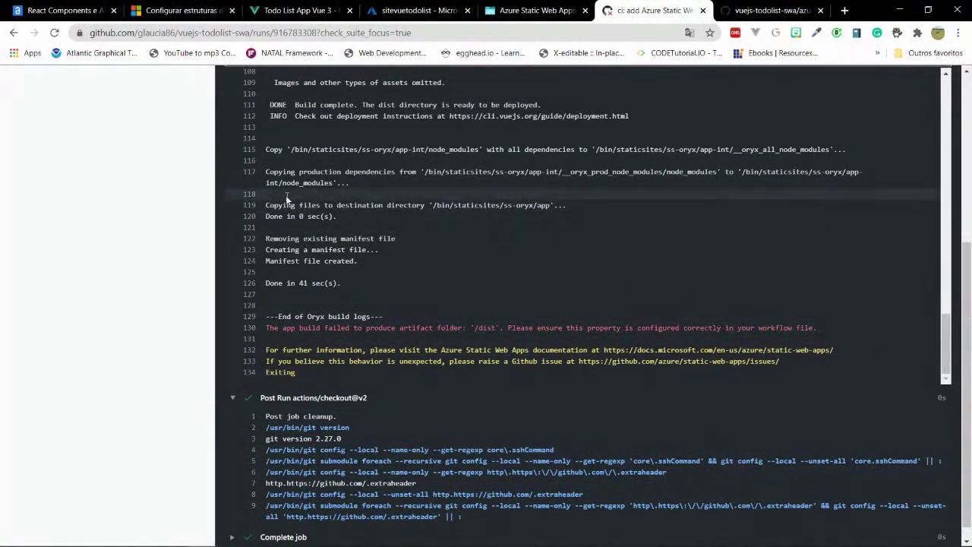
{"action": "scroll", "coordinate": [275, 195], "scroll_direction": "up", "scroll_amount": 1}
{"action": "scroll", "coordinate": [275, 195], "scroll_direction": "down", "scroll_amount": 1}
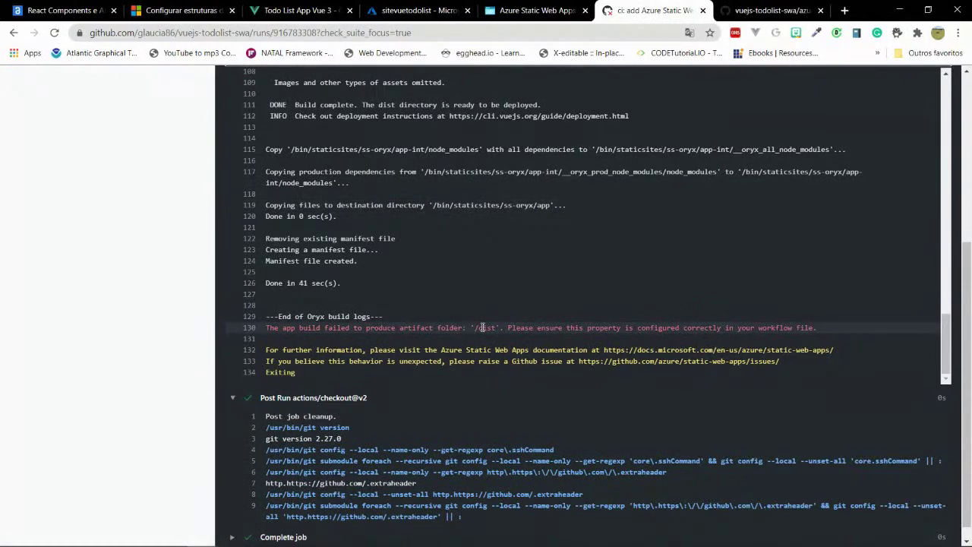
{"action": "scroll", "coordinate": [482, 327], "scroll_direction": "up", "scroll_amount": 6}
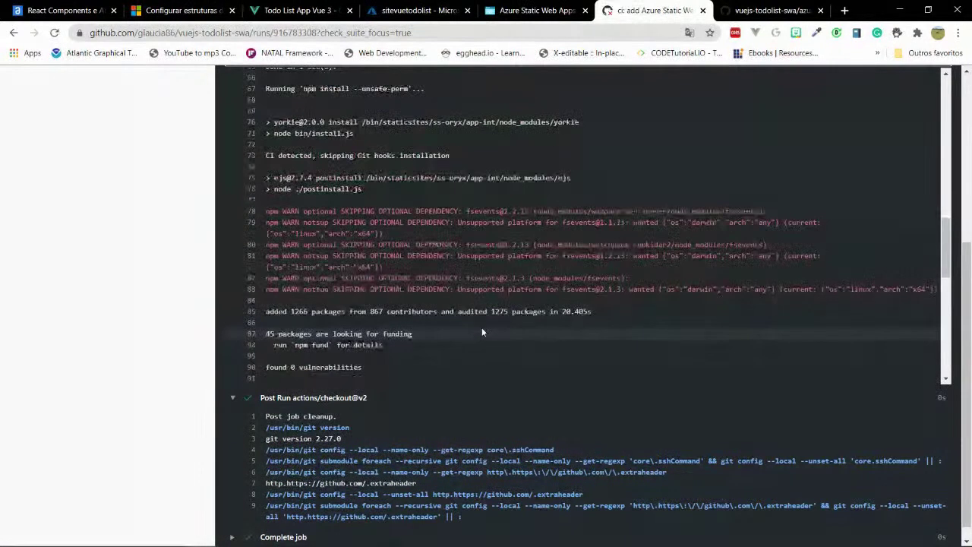
Check the published site once more and return to the sitevuetodolist overview in the Azure portal
{"action": "left_click", "coordinate": [529, 9]}
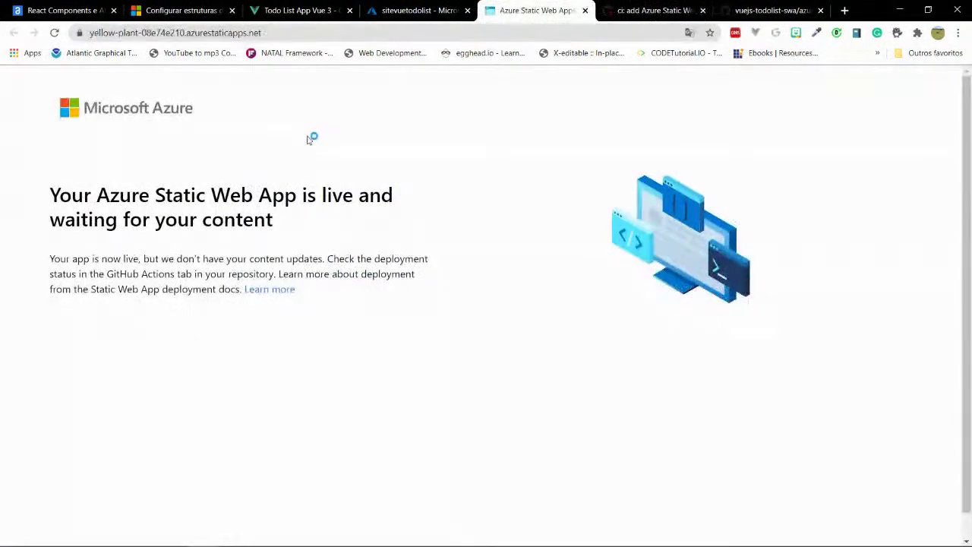
{"action": "left_click", "coordinate": [456, 9]}
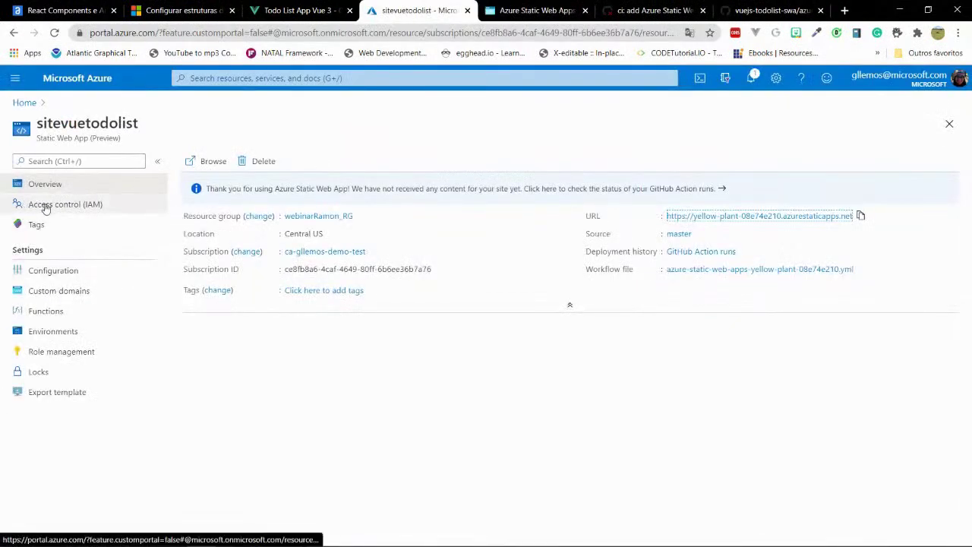
Look through the Configuration settings for the Production environment, Custom domains and the overview of sitevuetodolist, ending on Configuration
{"action": "left_click", "coordinate": [43, 274]}
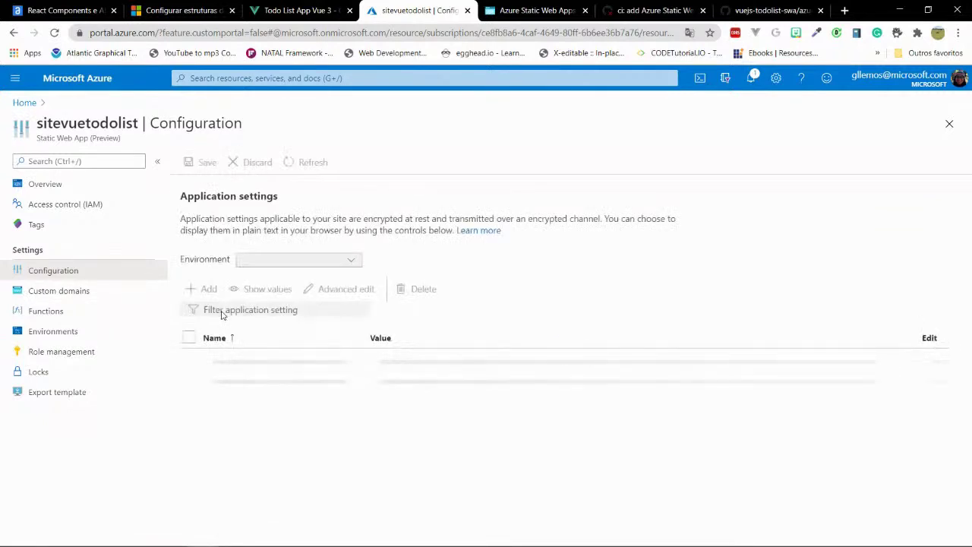
{"action": "left_click", "coordinate": [350, 283]}
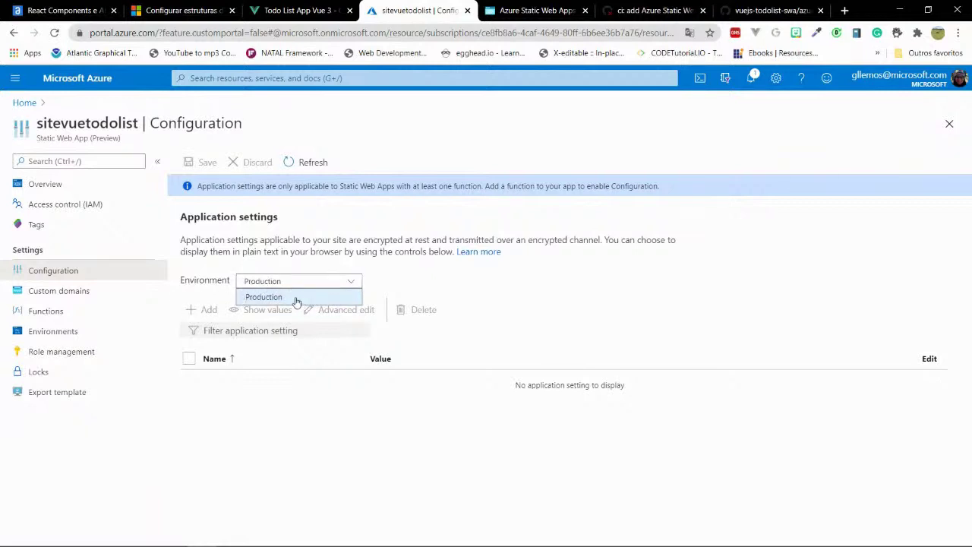
{"action": "left_click", "coordinate": [41, 295]}
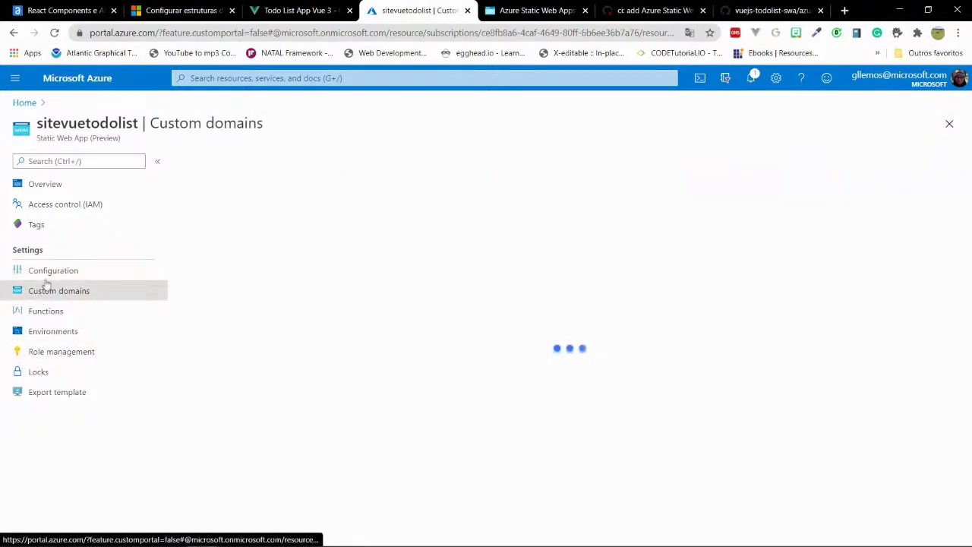
{"action": "left_click", "coordinate": [47, 185]}
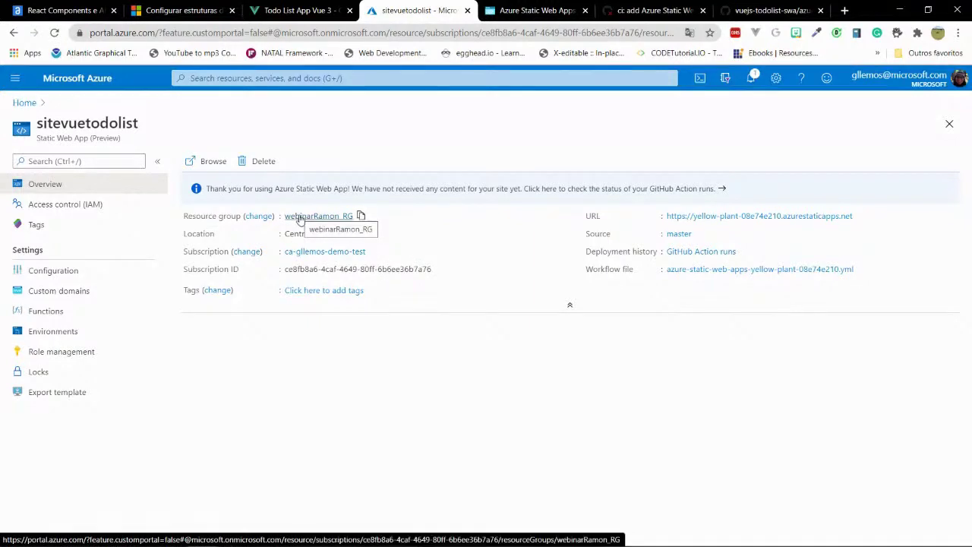
{"action": "left_click", "coordinate": [13, 32]}
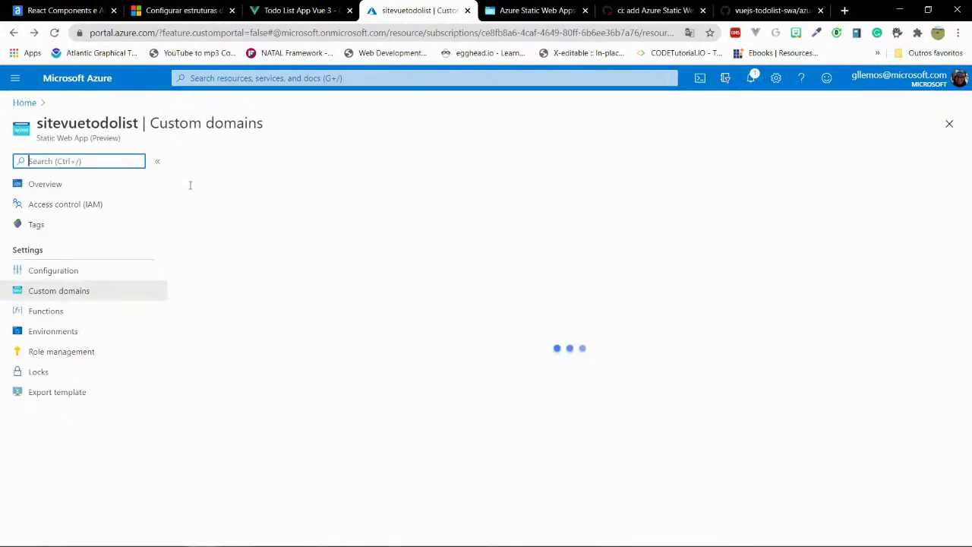
{"action": "left_click", "coordinate": [13, 32]}
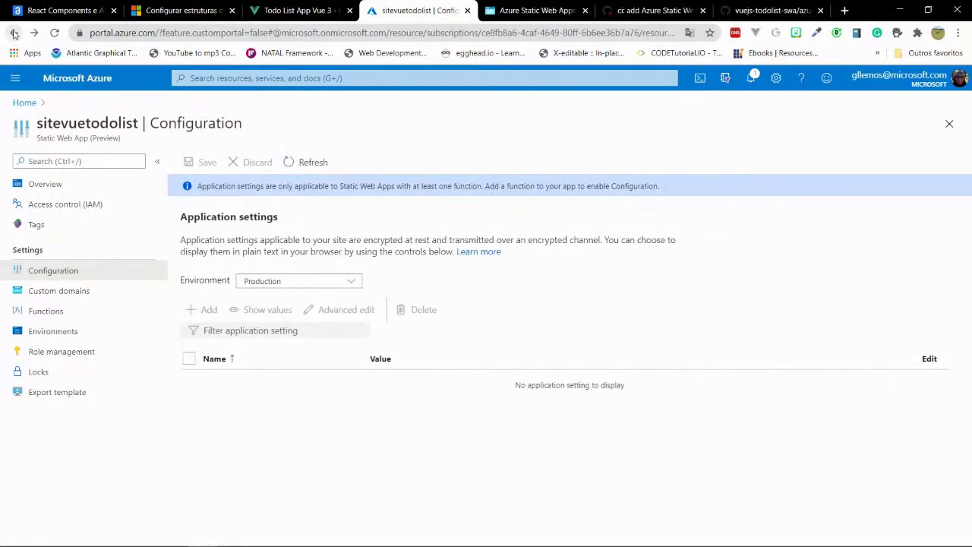
Run git pull in Cmder and open azure-static-web-apps-yellow-plant-08e74e210.yml from .github/workflows in Visual Studio Code with the file explorer hidden
{"action": "left_click", "coordinate": [266, 534]}
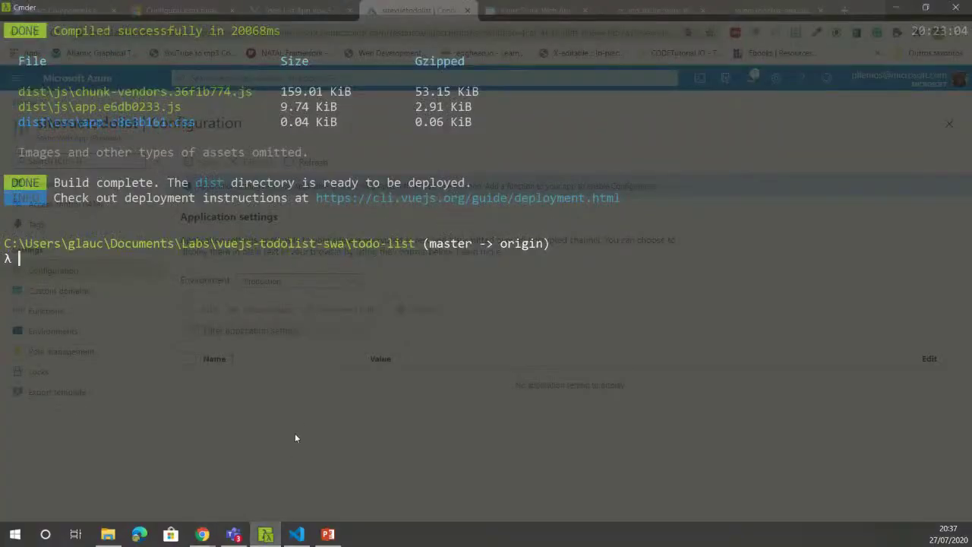
{"action": "type", "text": "git pull"}
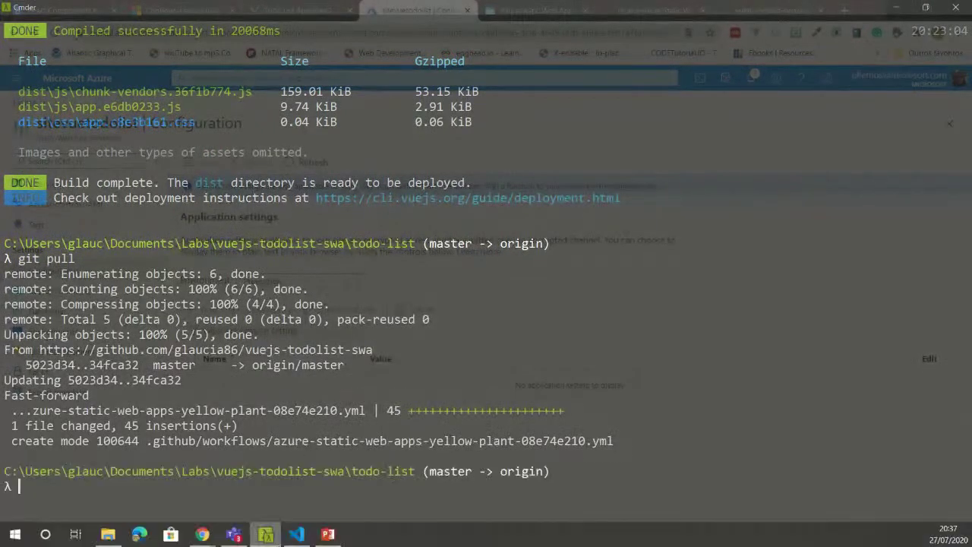
{"action": "left_click", "coordinate": [298, 534]}
{"action": "left_click", "coordinate": [85, 130]}
{"action": "left_click", "coordinate": [91, 149]}
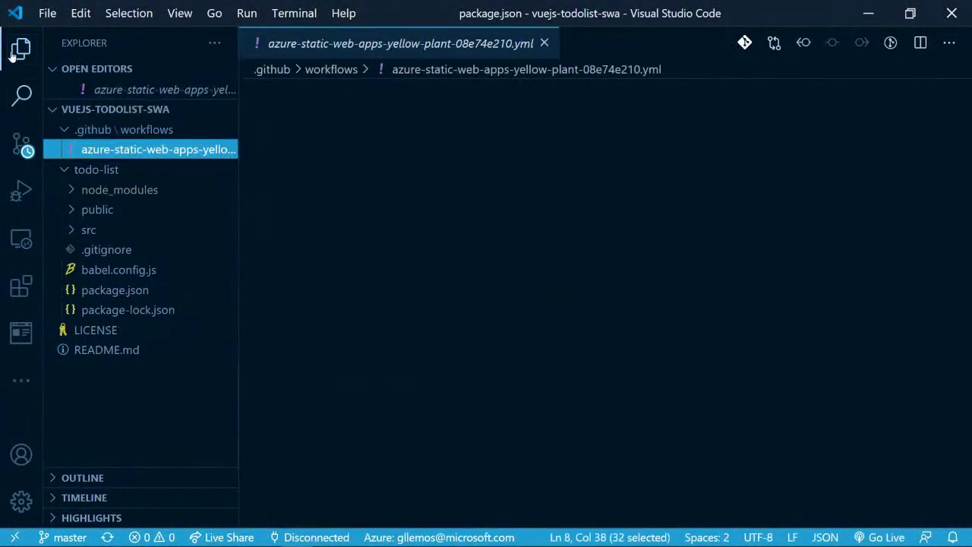
{"action": "left_click", "coordinate": [20, 49]}
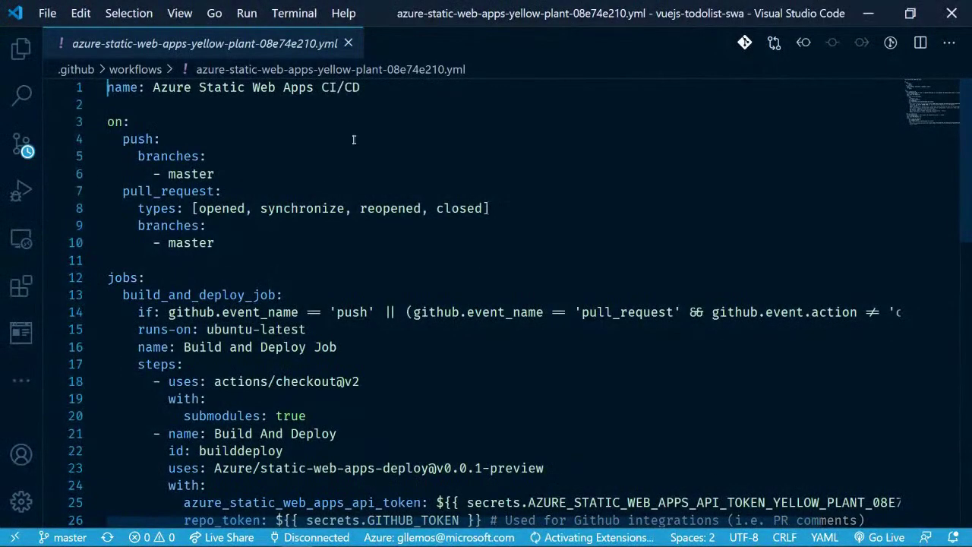
Change app_location under the Build And Deploy configuration to "todo-list" without a leading slash and save the workflow file
{"action": "scroll", "coordinate": [473, 200], "scroll_direction": "down", "scroll_amount": 2}
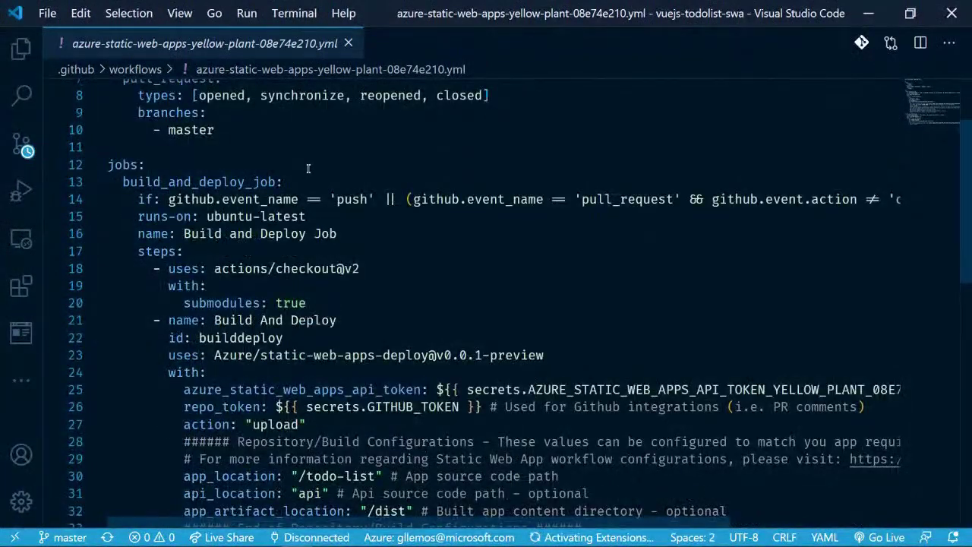
{"action": "scroll", "coordinate": [307, 168], "scroll_direction": "down", "scroll_amount": 3}
{"action": "scroll", "coordinate": [308, 168], "scroll_direction": "down", "scroll_amount": 2}
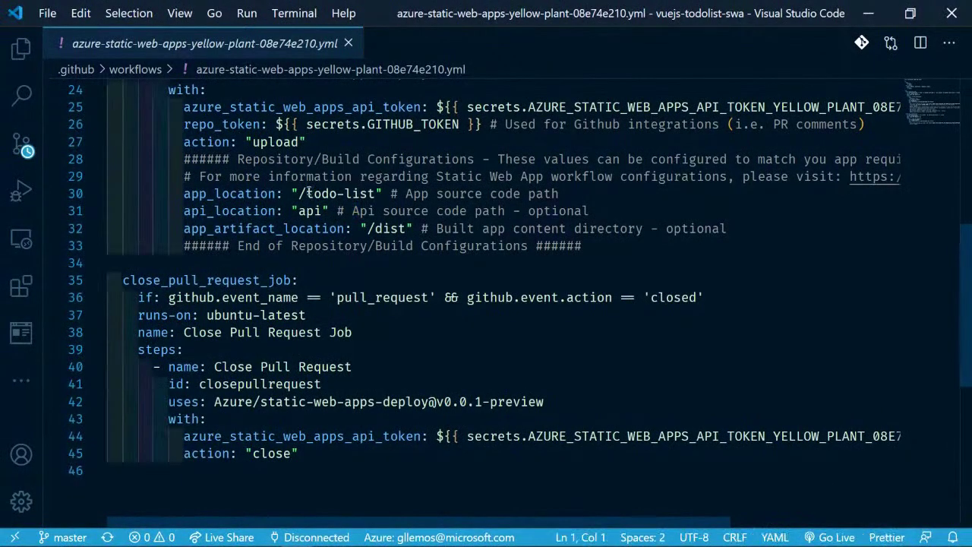
{"action": "left_click", "coordinate": [308, 193]}
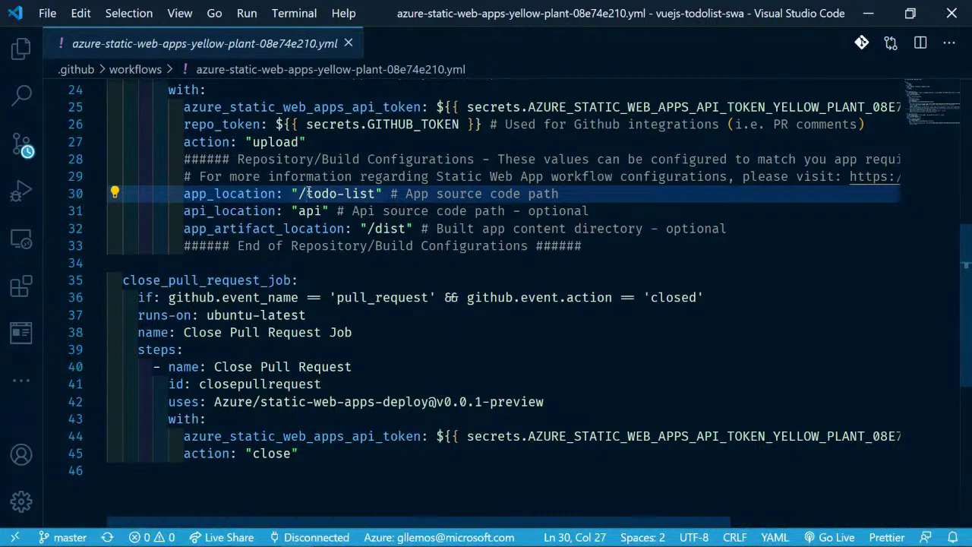
{"action": "key", "text": "BackSpace"}
{"action": "key", "text": "ctrl+s"}
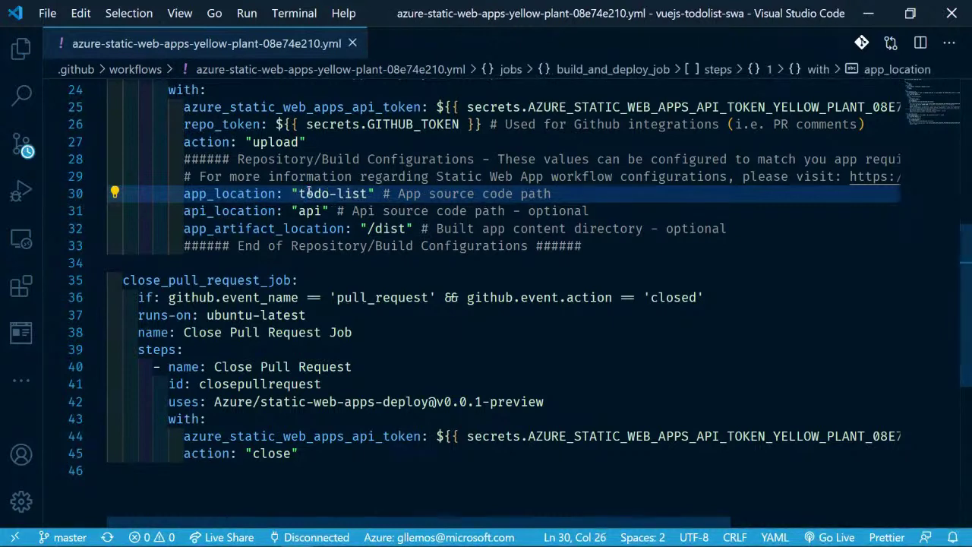
{"action": "type", "text": "/"}
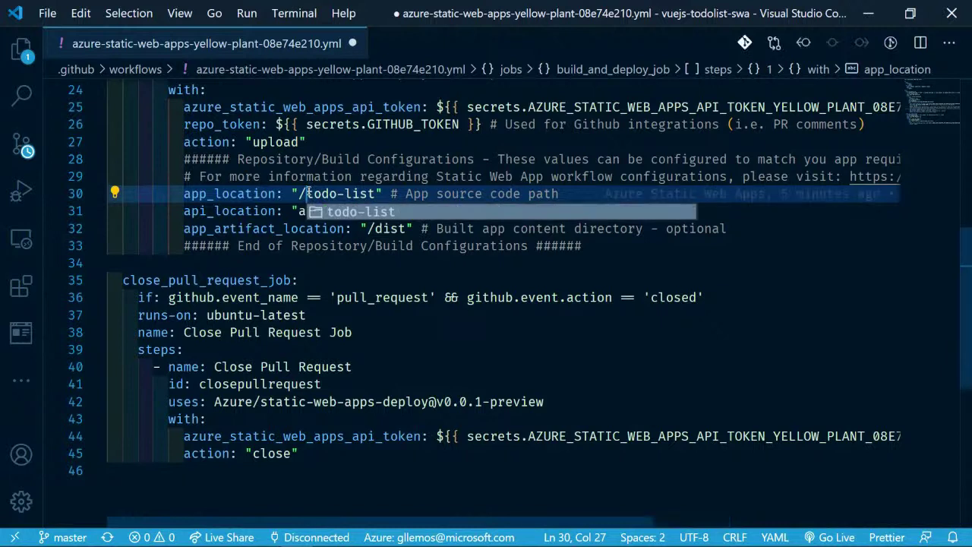
{"action": "key", "text": "Return"}
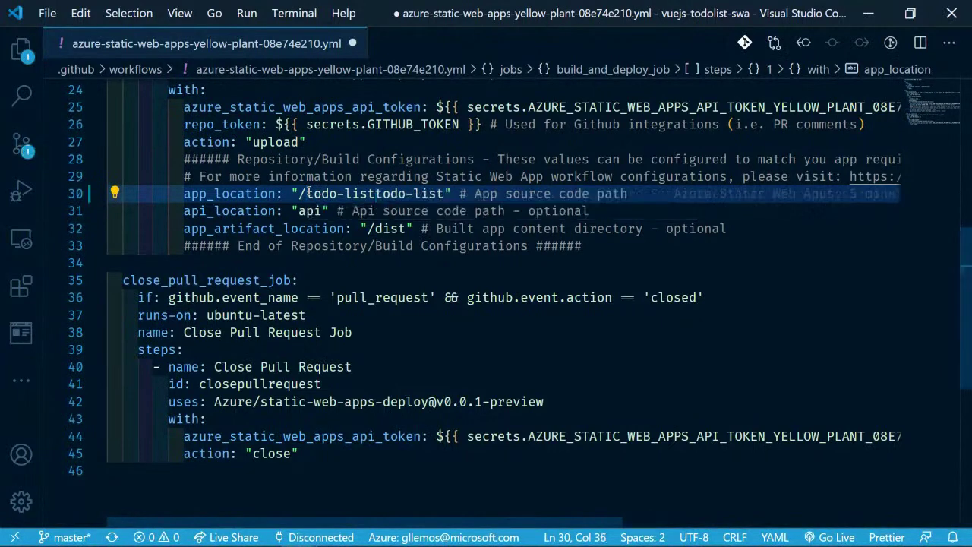
{"action": "key", "text": "Delete"}
{"action": "key", "text": "Delete"}
{"action": "key", "text": "Delete"}
{"action": "key", "text": "Delete"}
{"action": "key", "text": "Delete"}
{"action": "key", "text": "Delete"}
{"action": "key", "text": "Delete"}
{"action": "key", "text": "Delete"}
{"action": "key", "text": "Delete"}
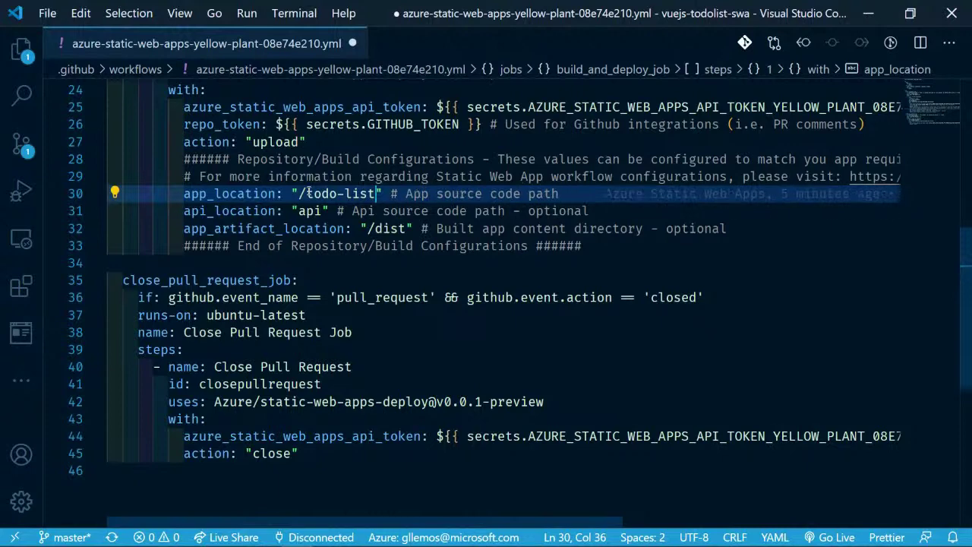
{"action": "left_click", "coordinate": [305, 193]}
{"action": "key", "text": "BackSpace"}
{"action": "key", "text": "ctrl+s"}
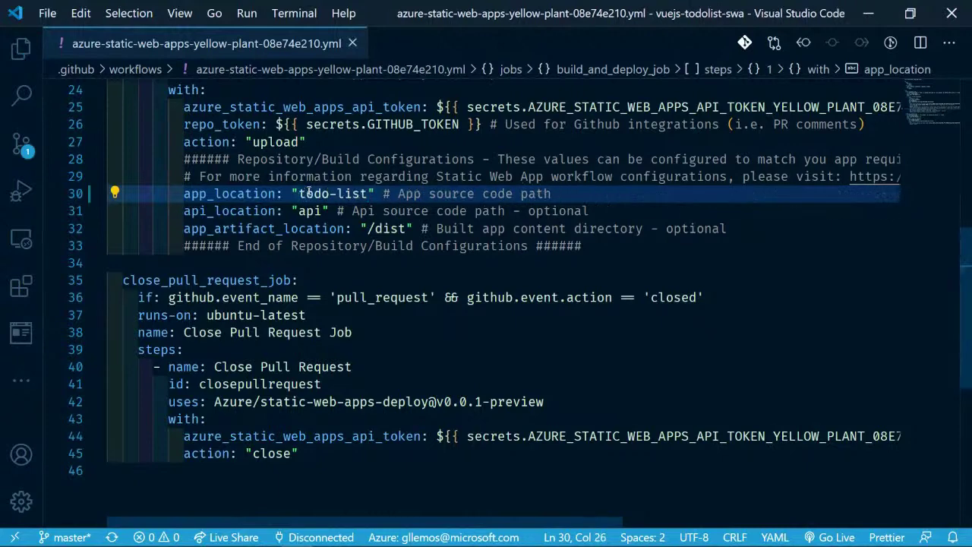
Consult the front-end frameworks table in the Microsoft docs in Chrome and return to Visual Studio Code to recheck the app_location value
{"action": "mouse_move", "coordinate": [327, 534]}
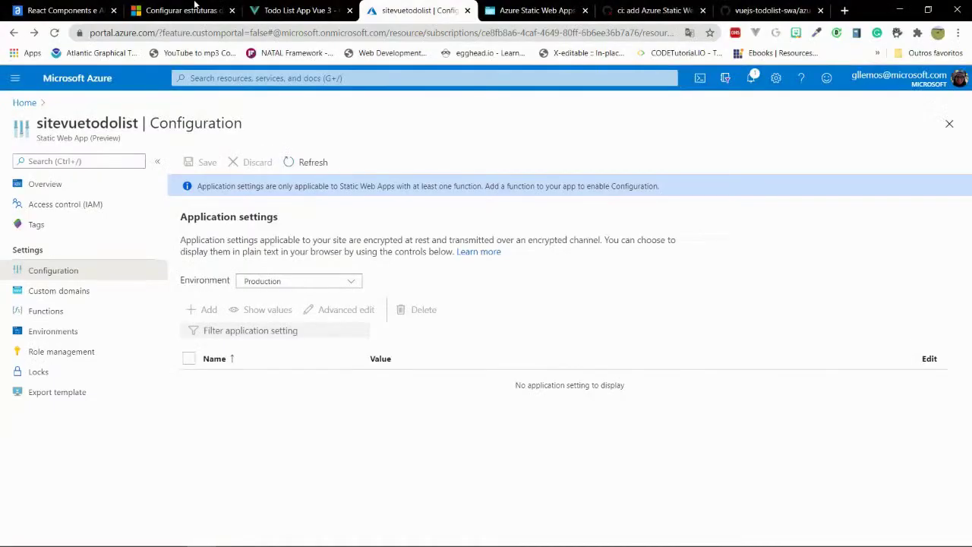
{"action": "left_click", "coordinate": [195, 10]}
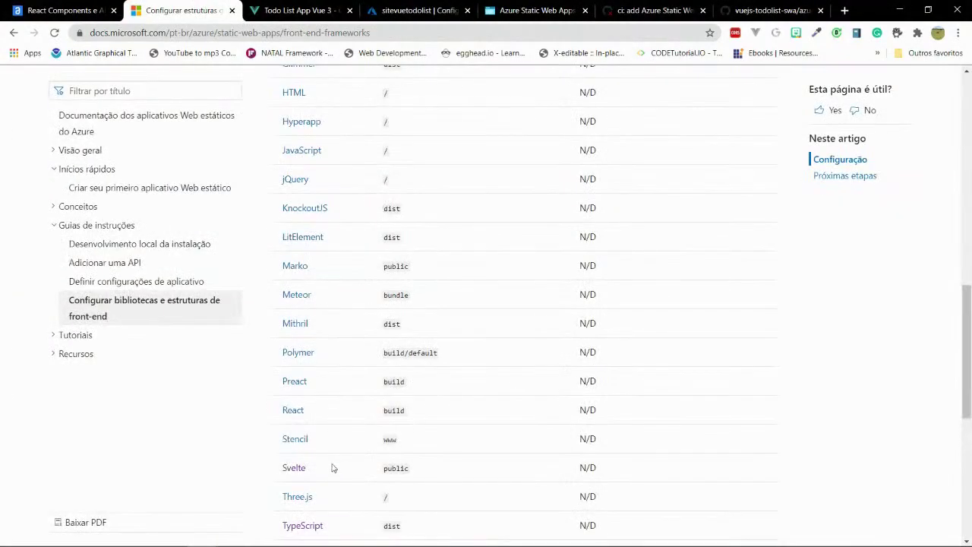
{"action": "scroll", "coordinate": [327, 463], "scroll_direction": "down", "scroll_amount": 1}
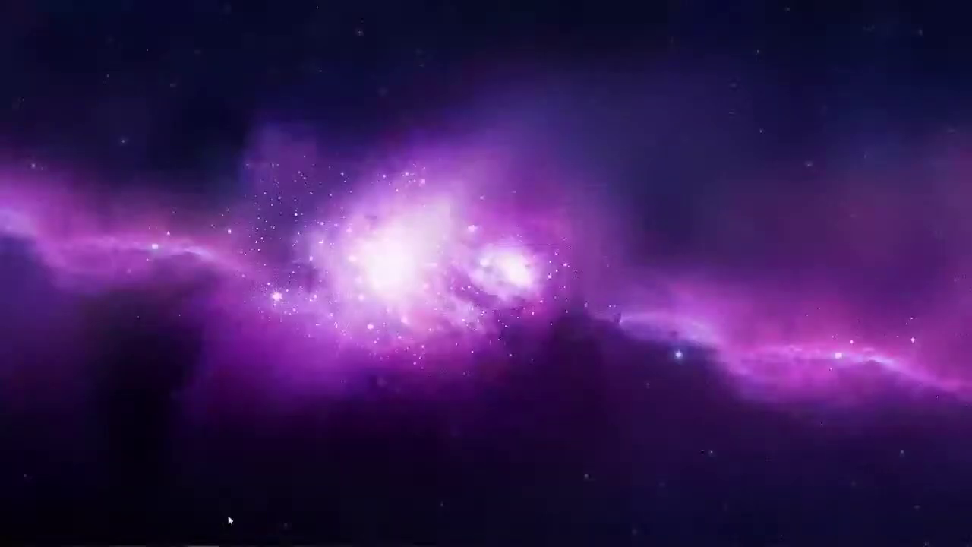
{"action": "mouse_move", "coordinate": [229, 541]}
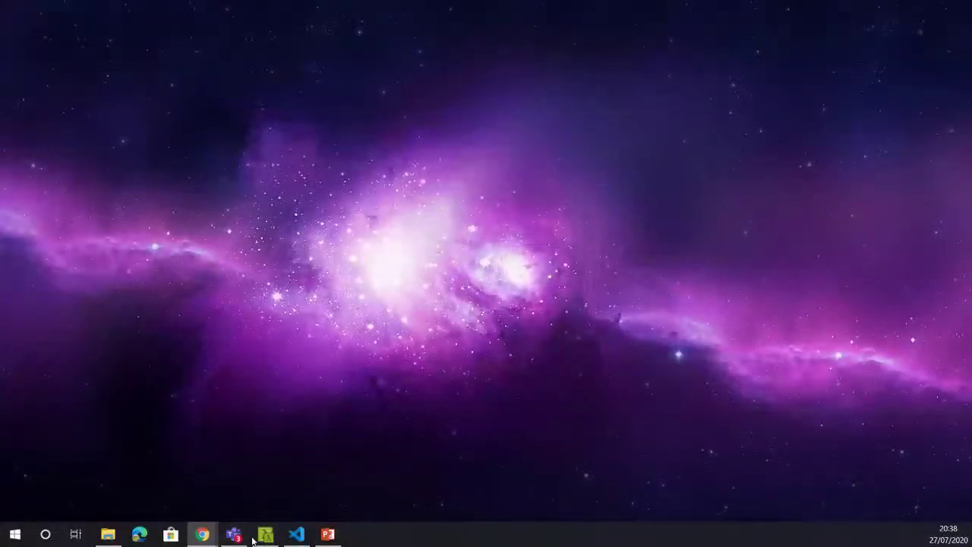
{"action": "left_click", "coordinate": [298, 538]}
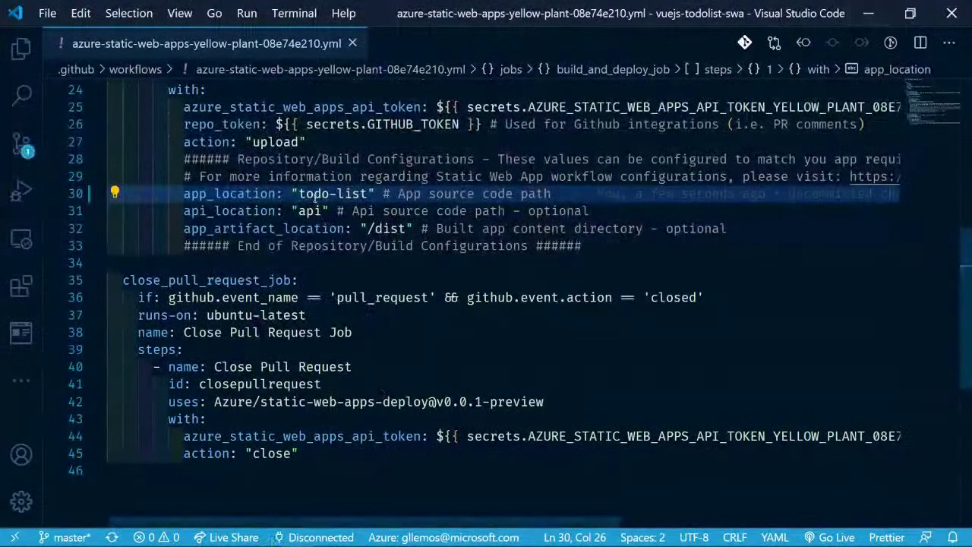
{"action": "left_click", "coordinate": [301, 193]}
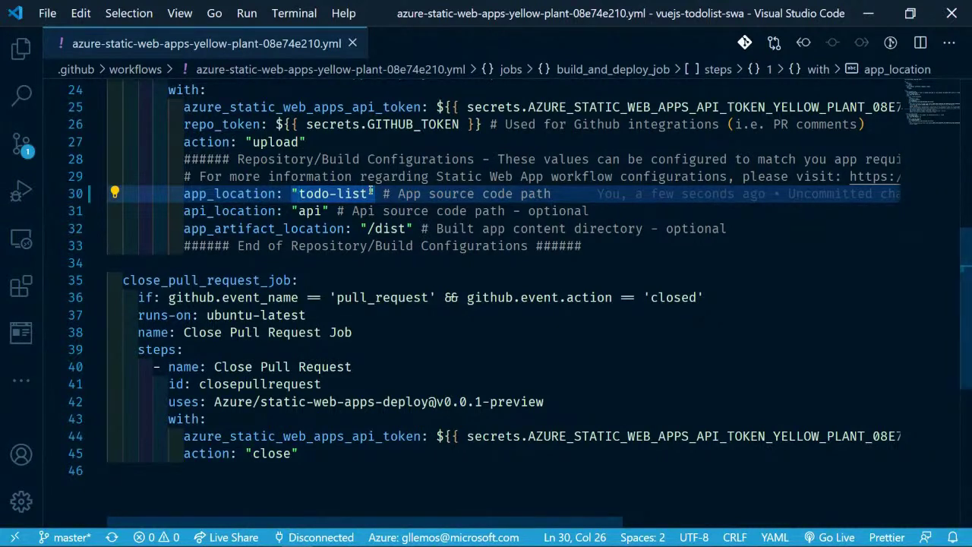
Switch to Cmder, clear the terminal and run git status to check the modified workflow file
{"action": "left_click", "coordinate": [328, 534]}
{"action": "key", "text": "ctrl+l"}
{"action": "type", "text": "gi"}
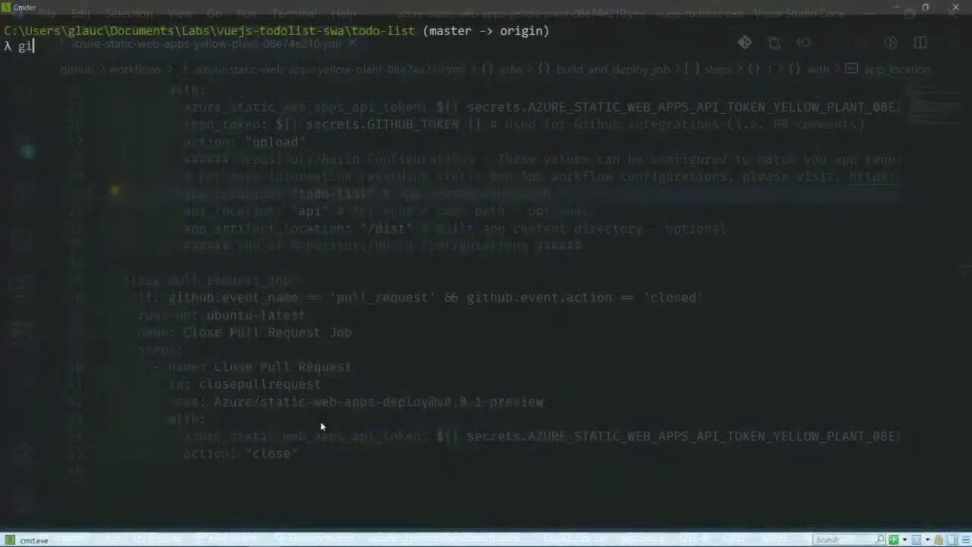
{"action": "type", "text": "t status"}
{"action": "key", "text": "Return"}
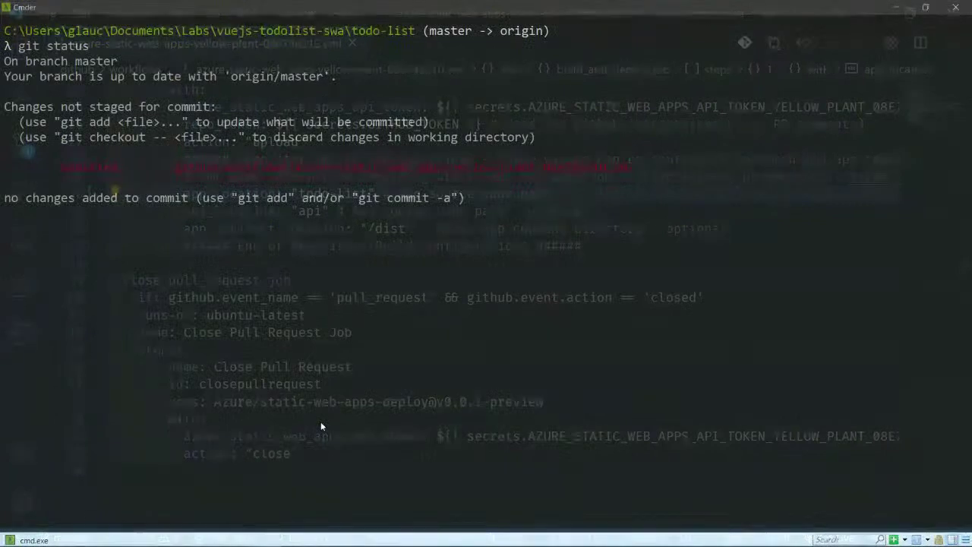
Try to stage, commit with the message "commit" and push the workflow change from inside the todo-list folder
{"action": "type", "text": "git add ."}
{"action": "key", "text": "Return"}
{"action": "type", "text": "git commi"}
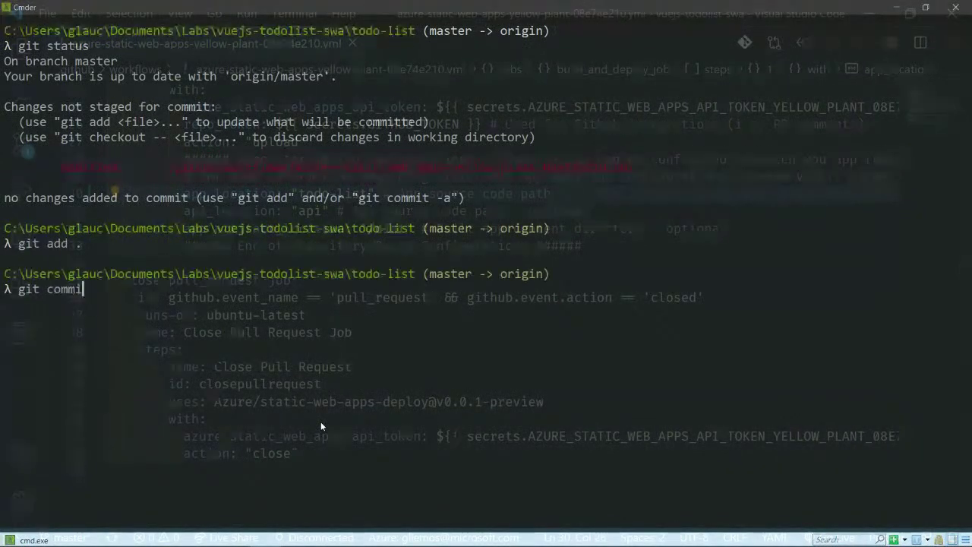
{"action": "type", "text": "t -m \"commit"}
{"action": "key", "text": "BackSpace"}
{"action": "key", "text": "BackSpace"}
{"action": "key", "text": "BackSpace"}
{"action": "key", "text": "BackSpace"}
{"action": "key", "text": "BackSpace"}
{"action": "key", "text": "BackSpace"}
{"action": "type", "text": "commit\""}
{"action": "key", "text": "Return"}
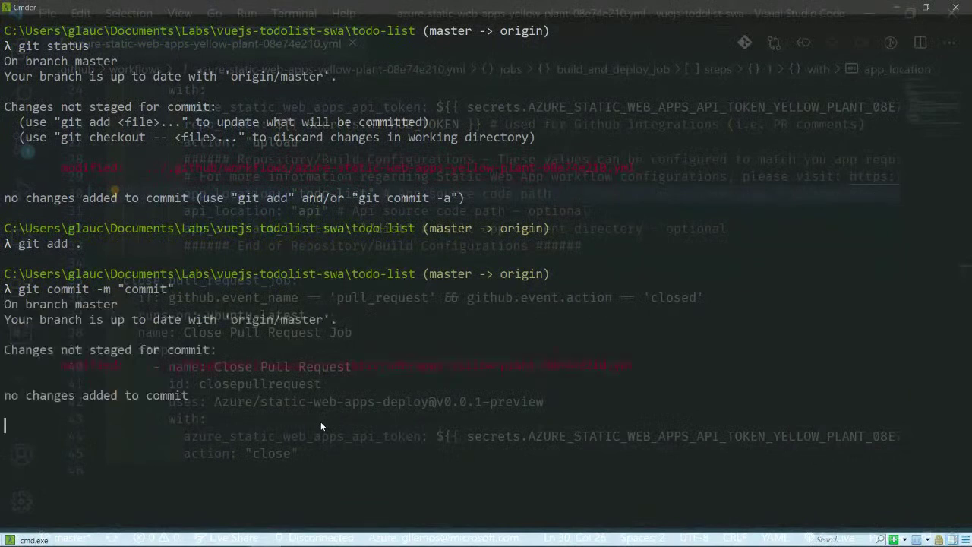
{"action": "type", "text": "git push"}
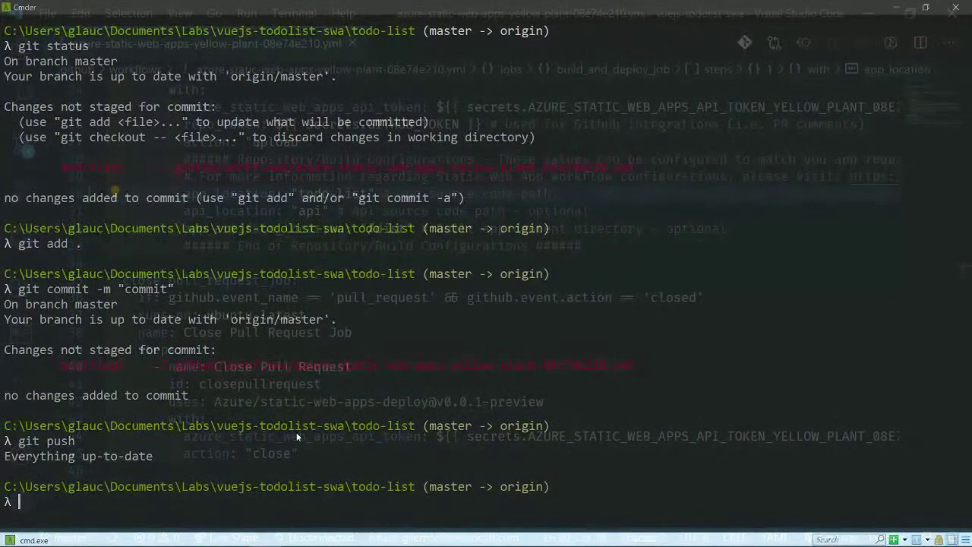
Check the git status, move up to the vuejs-todolist-swa root folder and check the status again there
{"action": "type", "text": "git status"}
{"action": "key", "text": "Return"}
{"action": "type", "text": "c"}
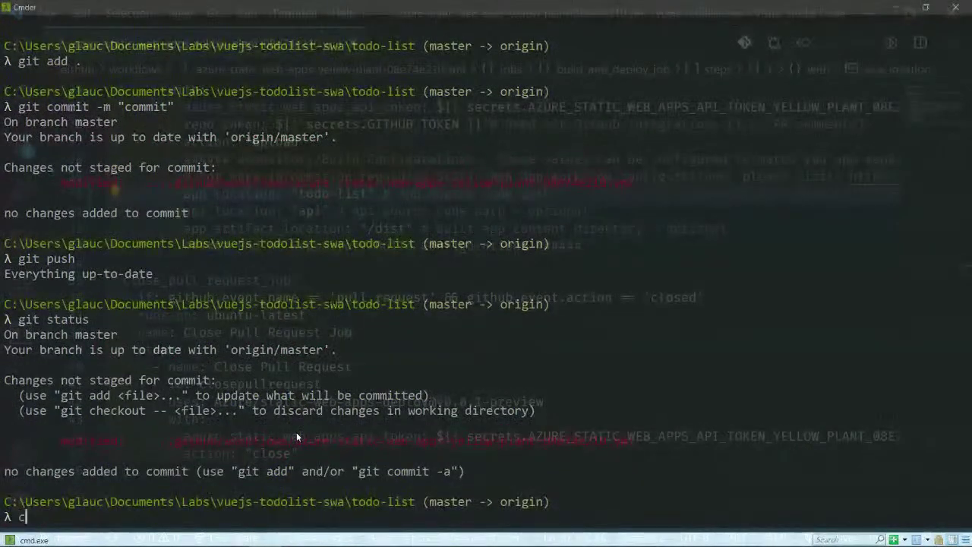
{"action": "type", "text": "d .."}
{"action": "key", "text": "Return"}
{"action": "type", "text": "git status"}
{"action": "key", "text": "Return"}
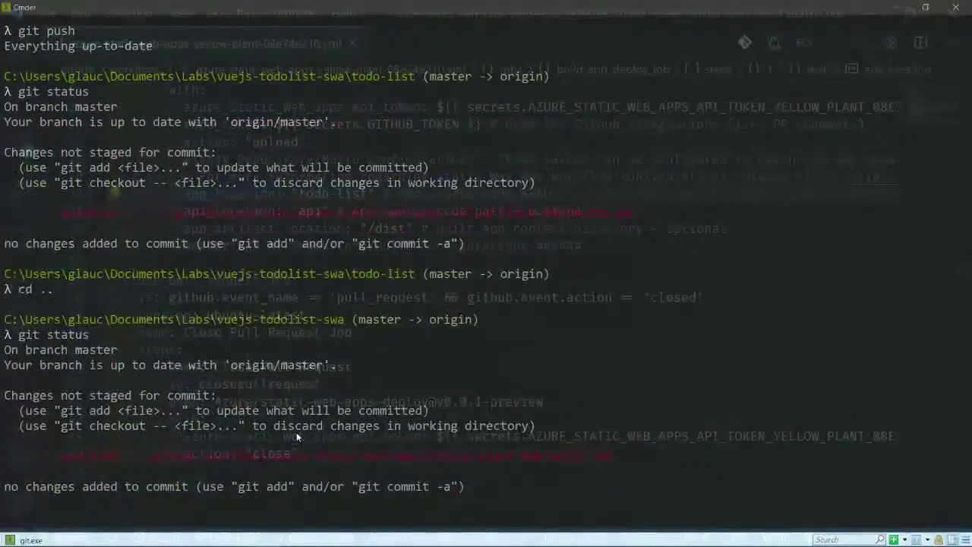
Stage all changes from the repository root, commit them with the message "commit" and push to GitHub, then minimize the terminal and editor
{"action": "type", "text": "add ."}
{"action": "key", "text": "Return"}
{"action": "type", "text": "git commit "}
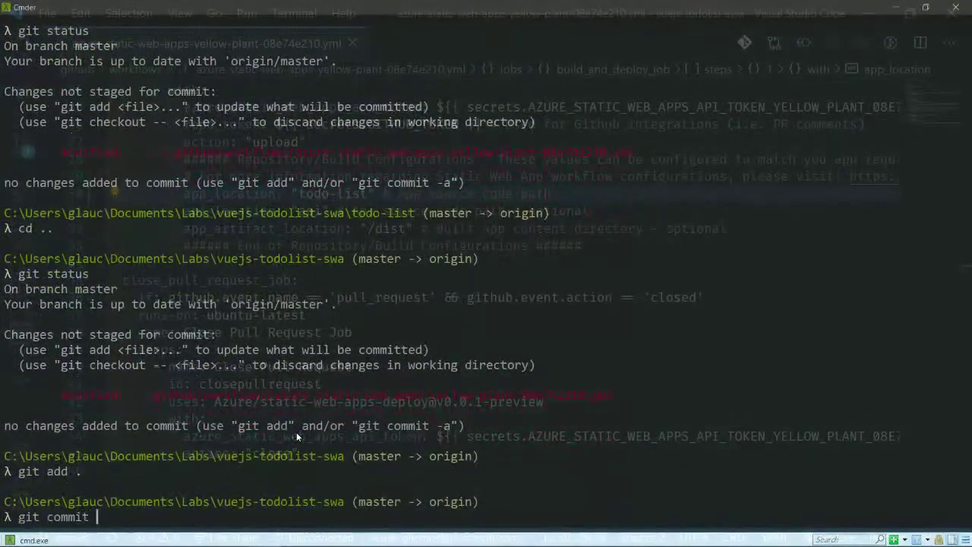
{"action": "type", "text": "-m \"commit\""}
{"action": "key", "text": "Return"}
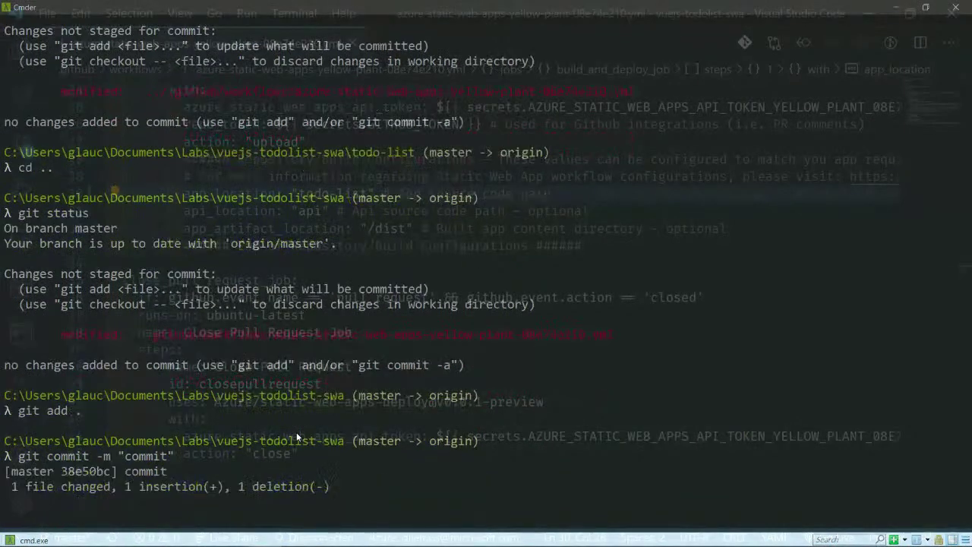
{"action": "type", "text": "git push"}
{"action": "key", "text": "Return"}
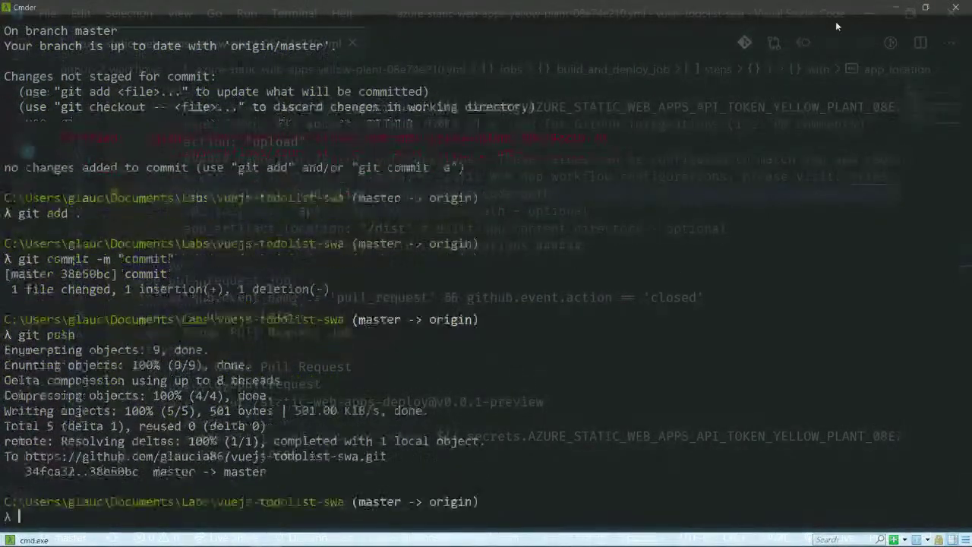
{"action": "left_click", "coordinate": [889, 9]}
{"action": "left_click", "coordinate": [868, 13]}
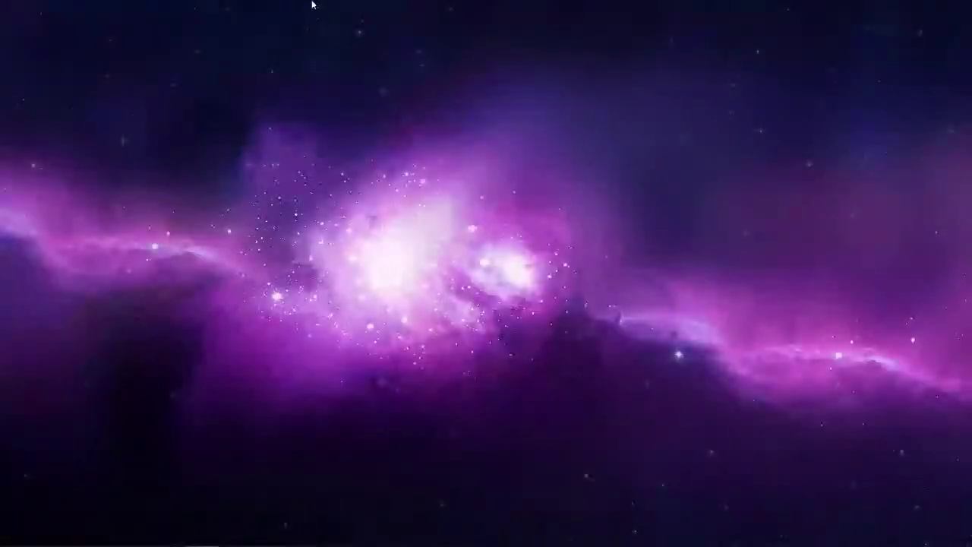
Switch to Chrome and go back from the job log to the Azure Static Web Apps CI/CD workflow runs list on GitHub
{"action": "mouse_move", "coordinate": [204, 535]}
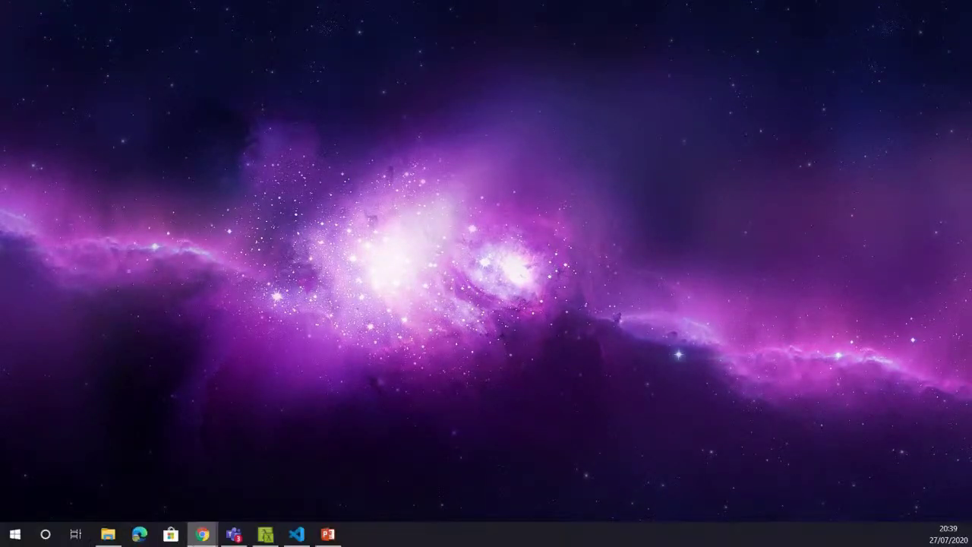
{"action": "left_click", "coordinate": [198, 517]}
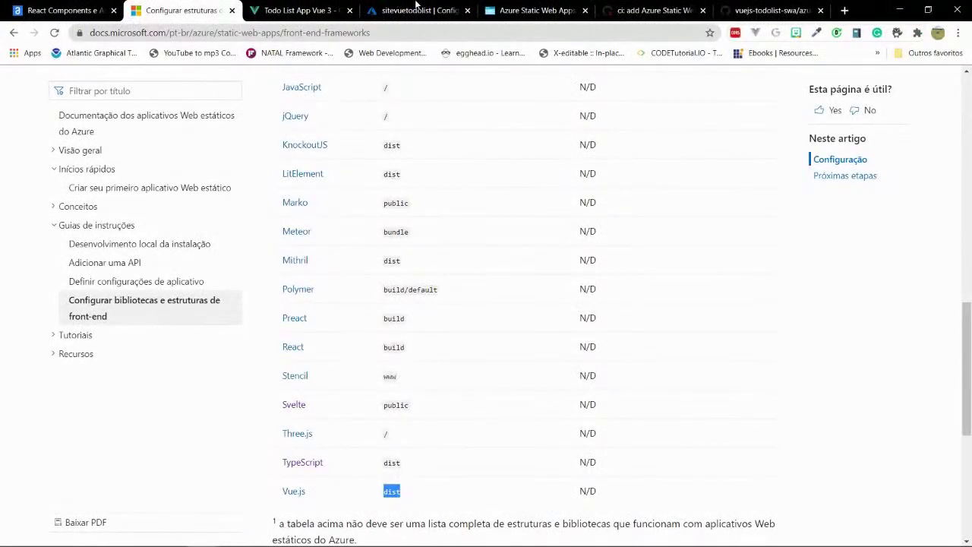
{"action": "left_click", "coordinate": [537, 7]}
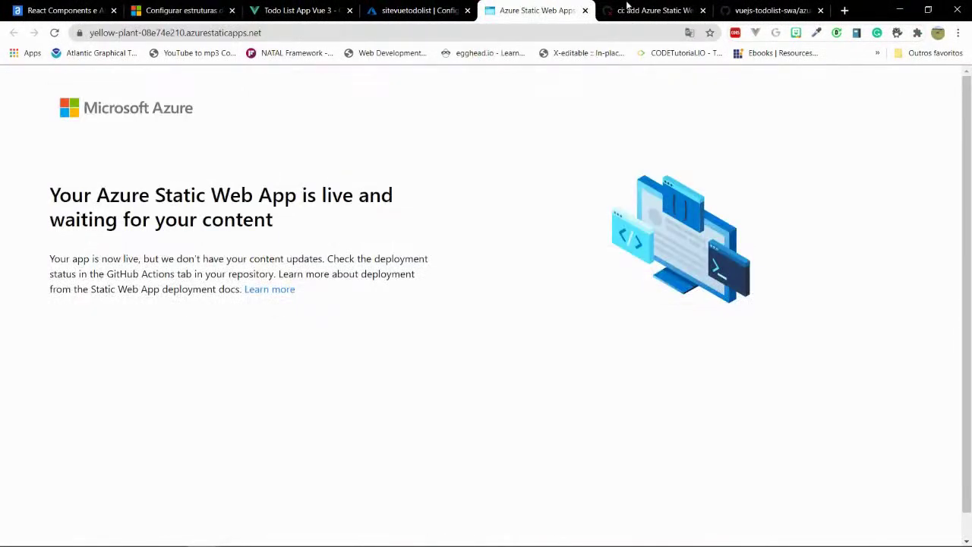
{"action": "left_click", "coordinate": [787, 7]}
{"action": "left_click", "coordinate": [656, 8]}
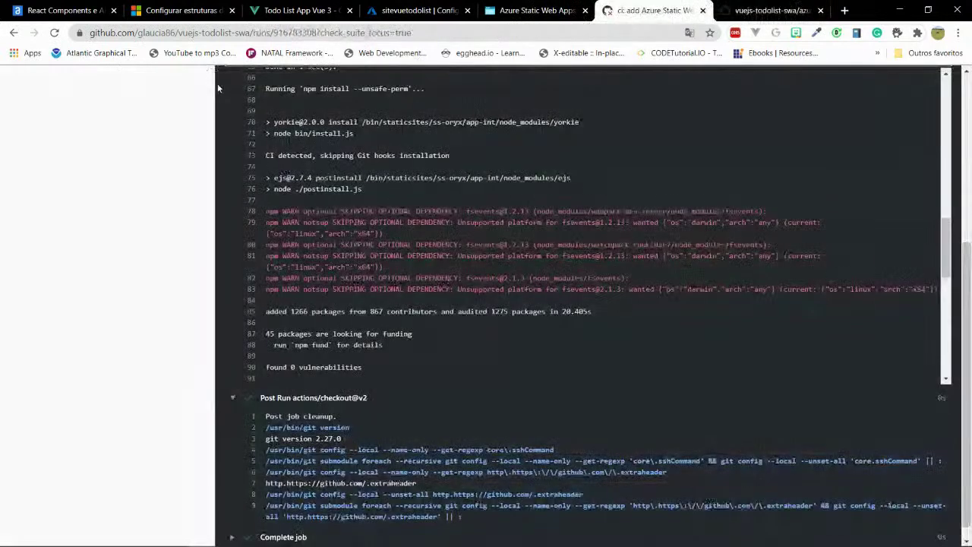
{"action": "left_click", "coordinate": [12, 32]}
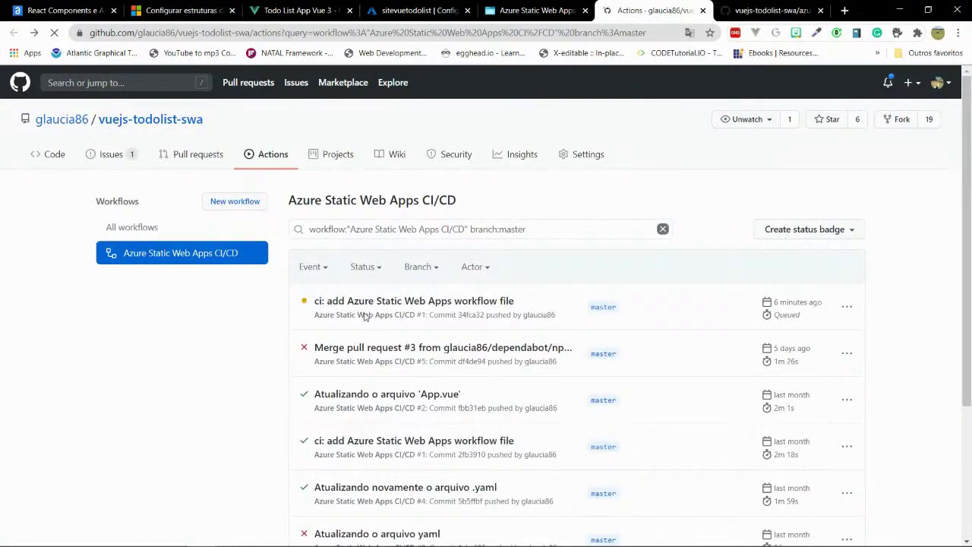
Review the list of workflow runs and open the newest "ci: add Azure Static Web Apps workflow file" run in a separate tab
{"action": "scroll", "coordinate": [274, 382], "scroll_direction": "down", "scroll_amount": 1}
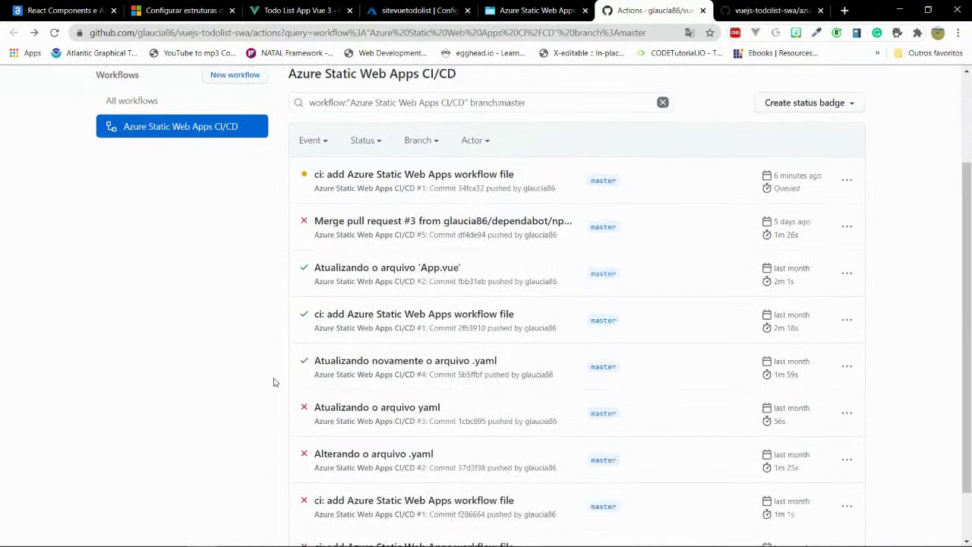
{"action": "scroll", "coordinate": [274, 382], "scroll_direction": "down", "scroll_amount": 1}
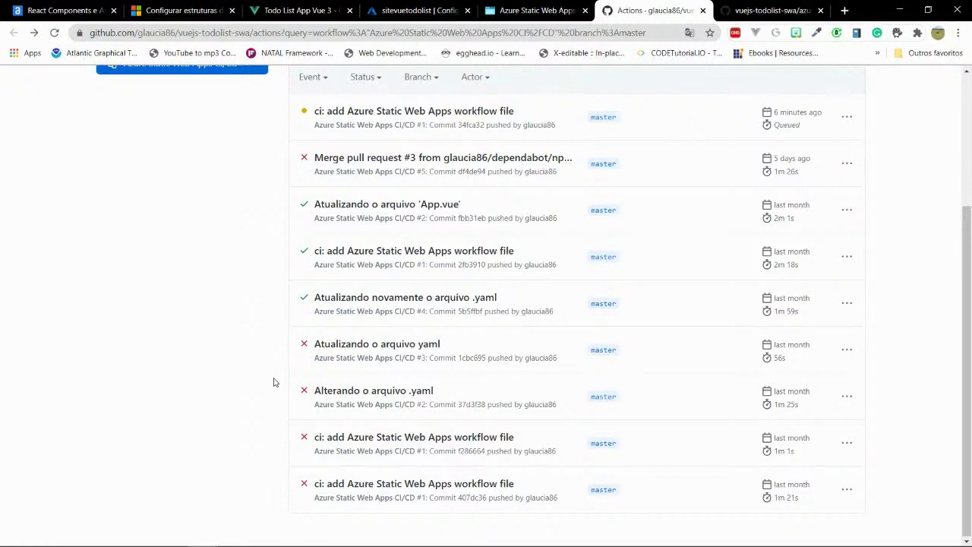
{"action": "scroll", "coordinate": [275, 382], "scroll_direction": "up", "scroll_amount": 1}
{"action": "right_click", "coordinate": [429, 176]}
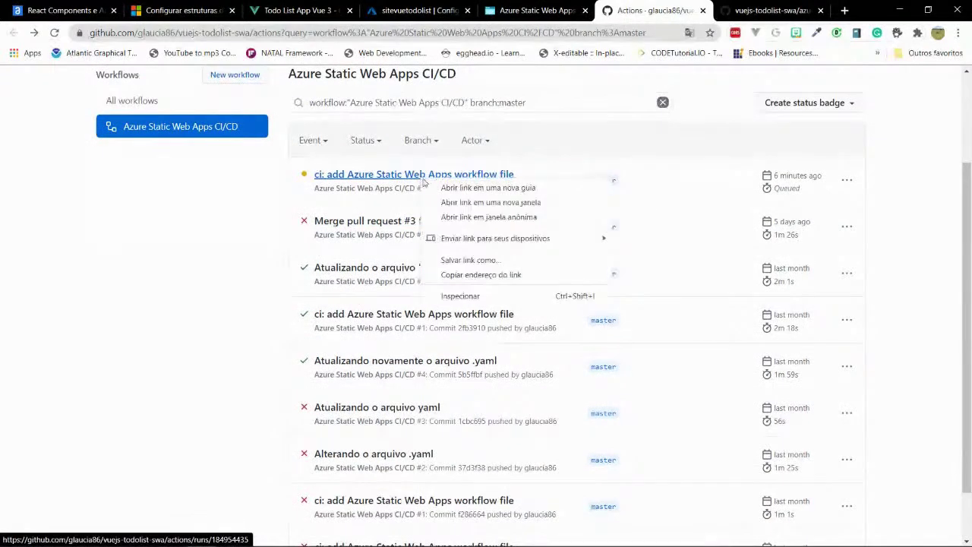
{"action": "left_click", "coordinate": [432, 188]}
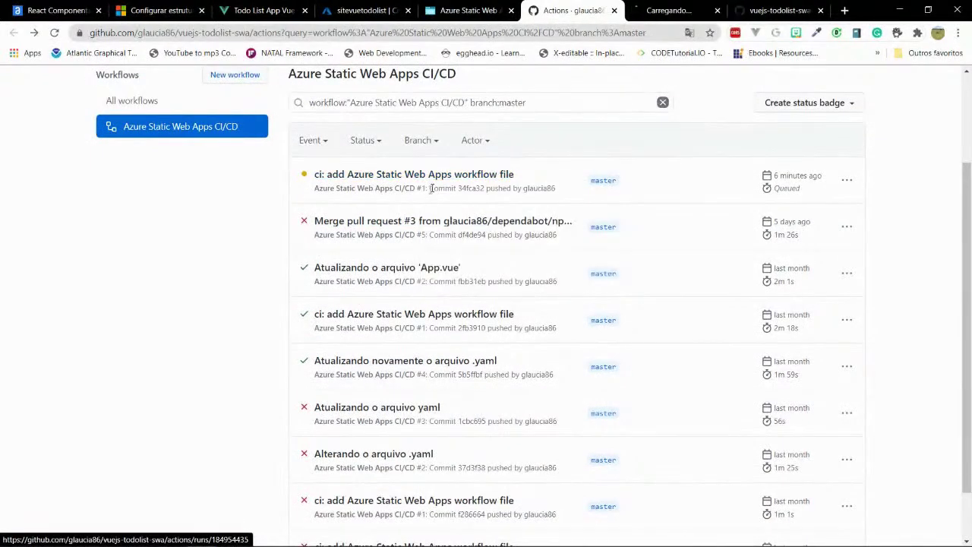
Open last month's successful "ci: add Azure Static Web Apps workflow file" run and inspect the Set up job log of its Build and Deploy Job
{"action": "left_click", "coordinate": [345, 316]}
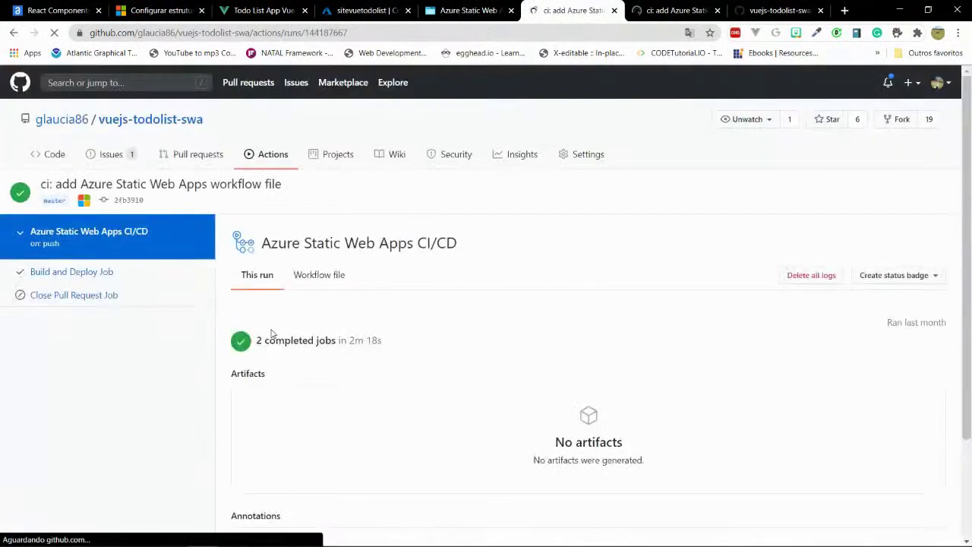
{"action": "scroll", "coordinate": [272, 334], "scroll_direction": "down", "scroll_amount": 2}
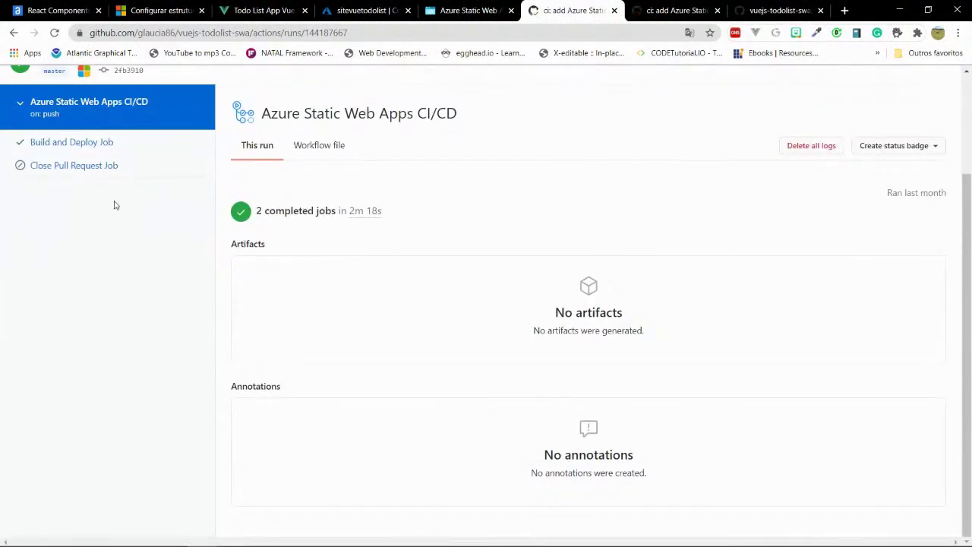
{"action": "left_click", "coordinate": [60, 142]}
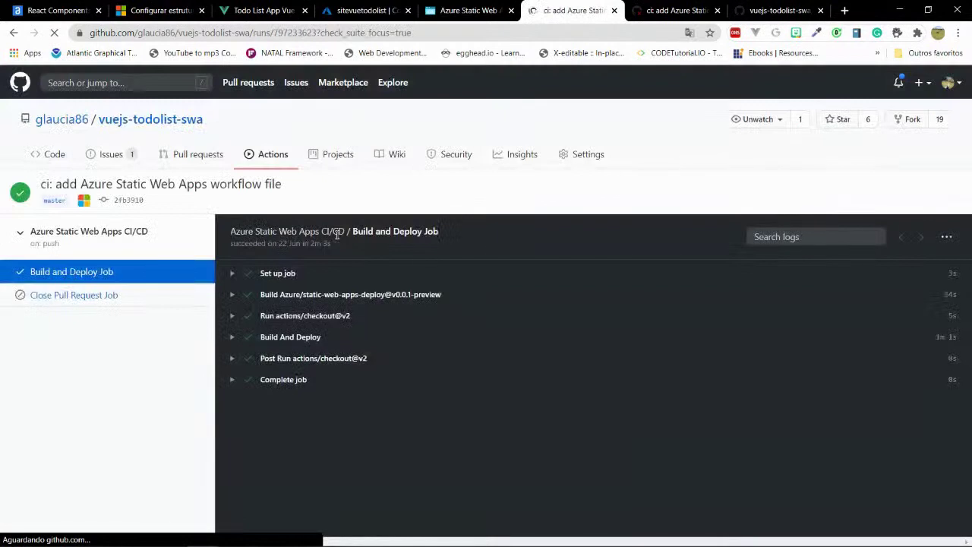
{"action": "left_click", "coordinate": [232, 274]}
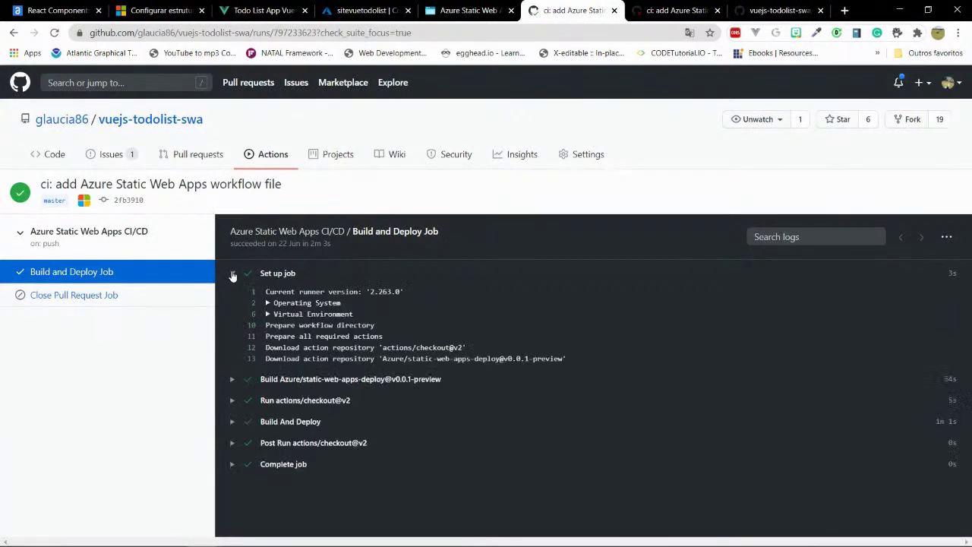
{"action": "left_click", "coordinate": [232, 273]}
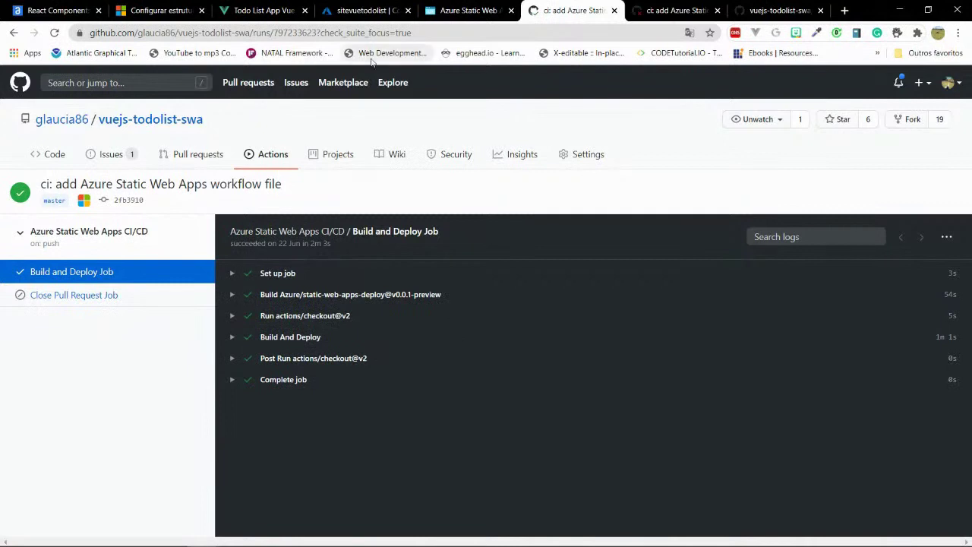
{"action": "left_click", "coordinate": [360, 33]}
{"action": "key", "text": "alt+Tab"}
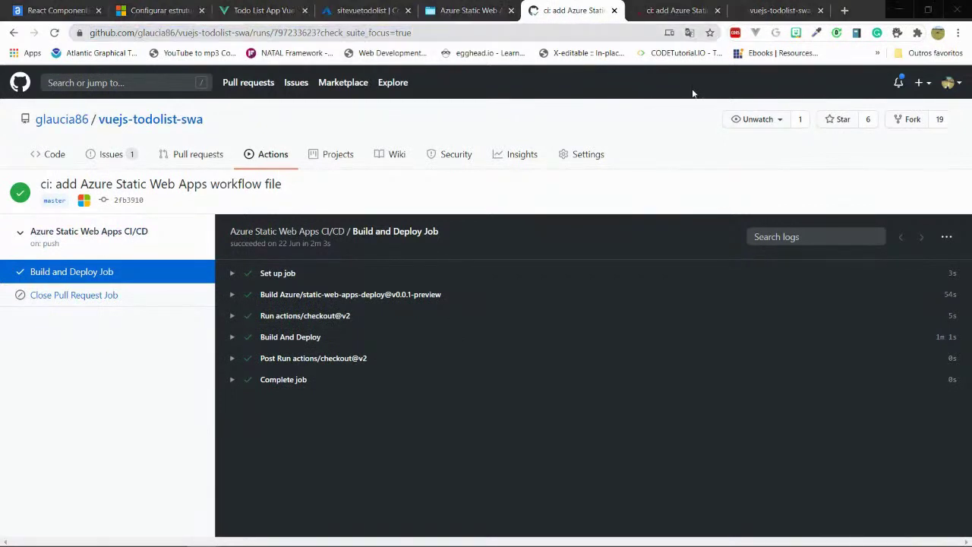
Return from the older run to the workflow runs list and bring up the page of the newest run, commit 34fca32
{"action": "left_click", "coordinate": [686, 8]}
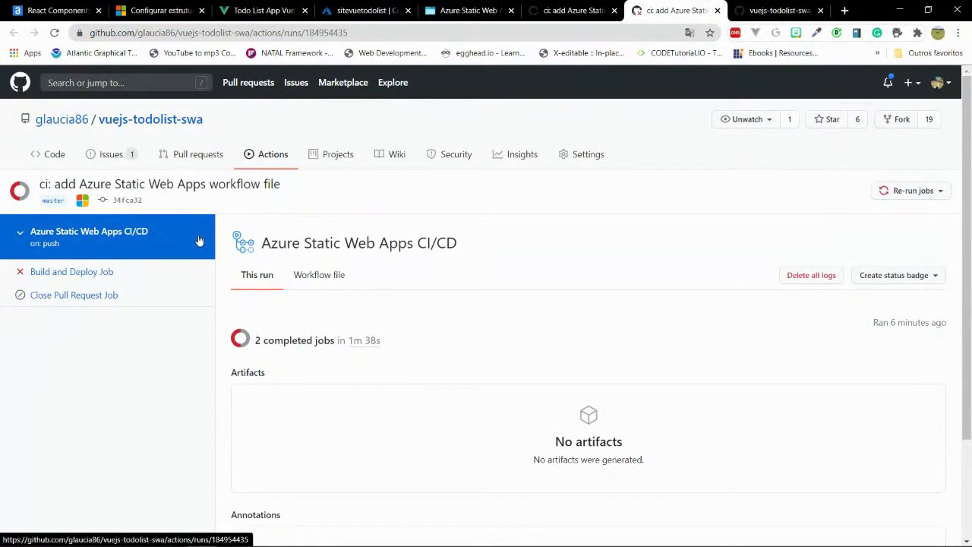
{"action": "left_click", "coordinate": [566, 9]}
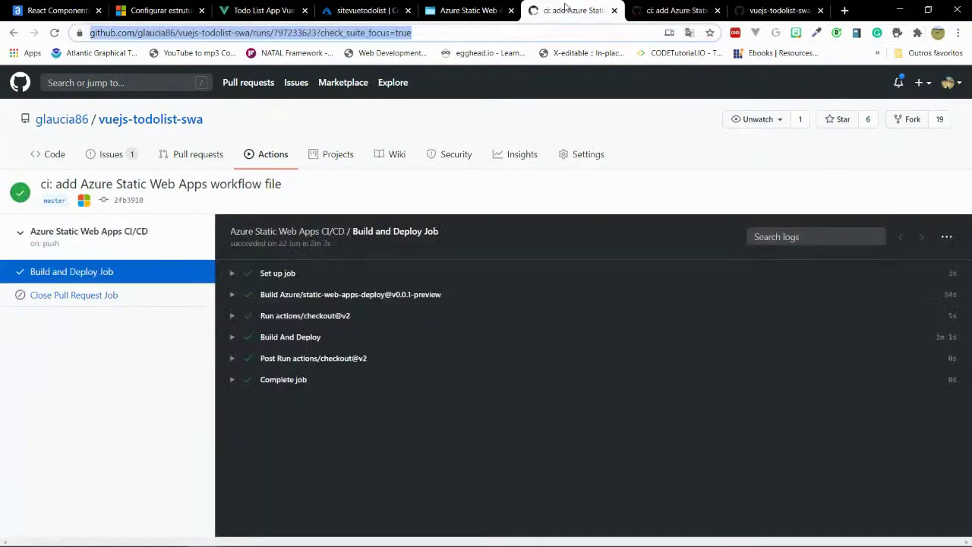
{"action": "left_click", "coordinate": [11, 34]}
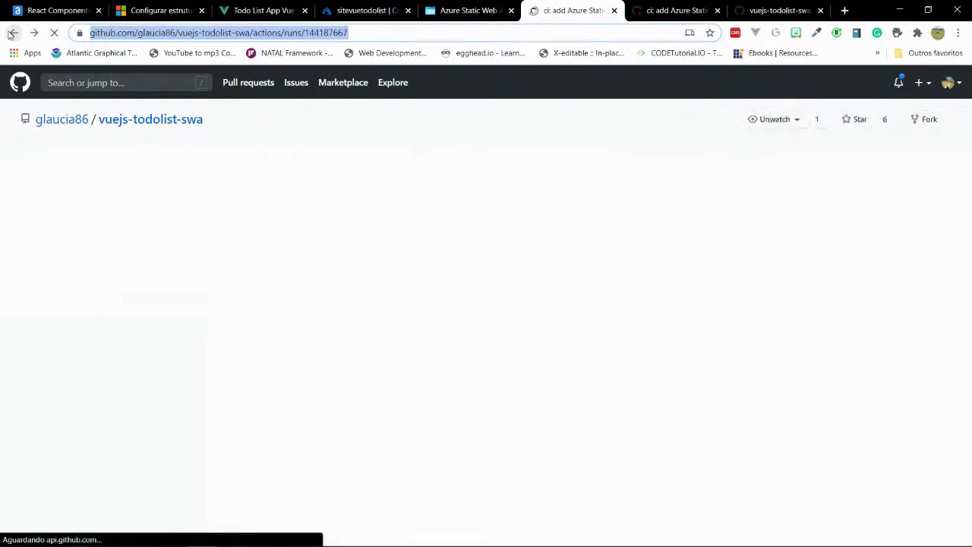
{"action": "left_click", "coordinate": [13, 34]}
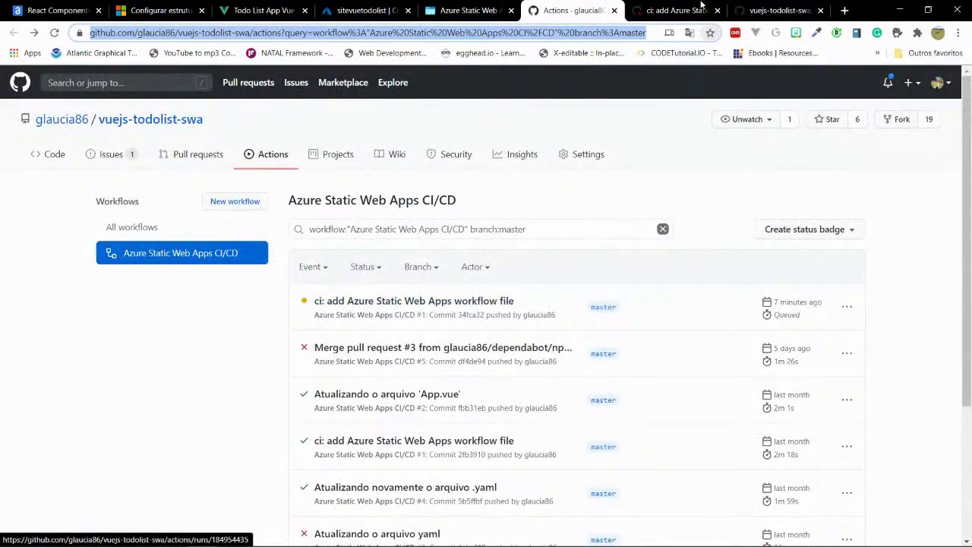
{"action": "right_click", "coordinate": [403, 311]}
{"action": "left_click", "coordinate": [426, 312]}
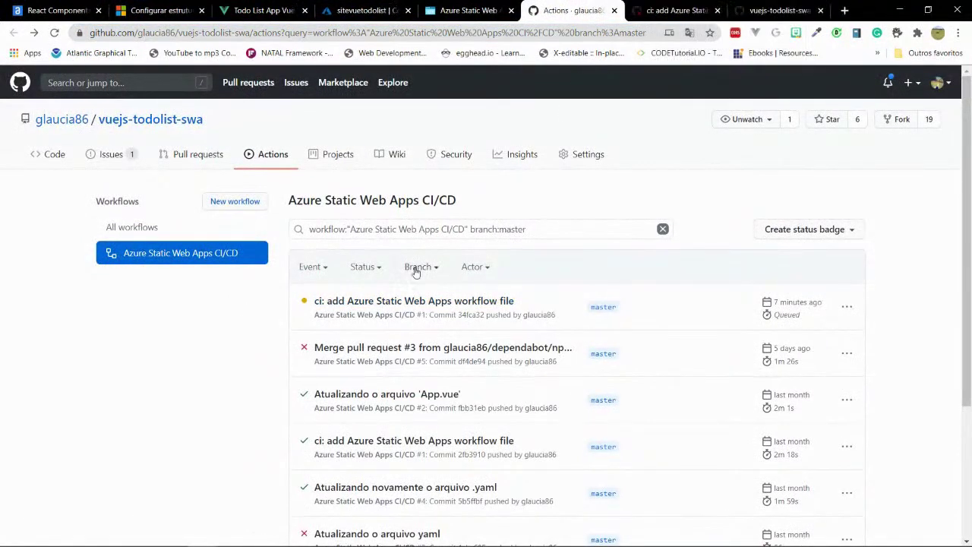
{"action": "right_click", "coordinate": [444, 306]}
{"action": "left_click", "coordinate": [467, 313]}
{"action": "left_click", "coordinate": [729, 10]}
{"action": "left_click", "coordinate": [583, 10]}
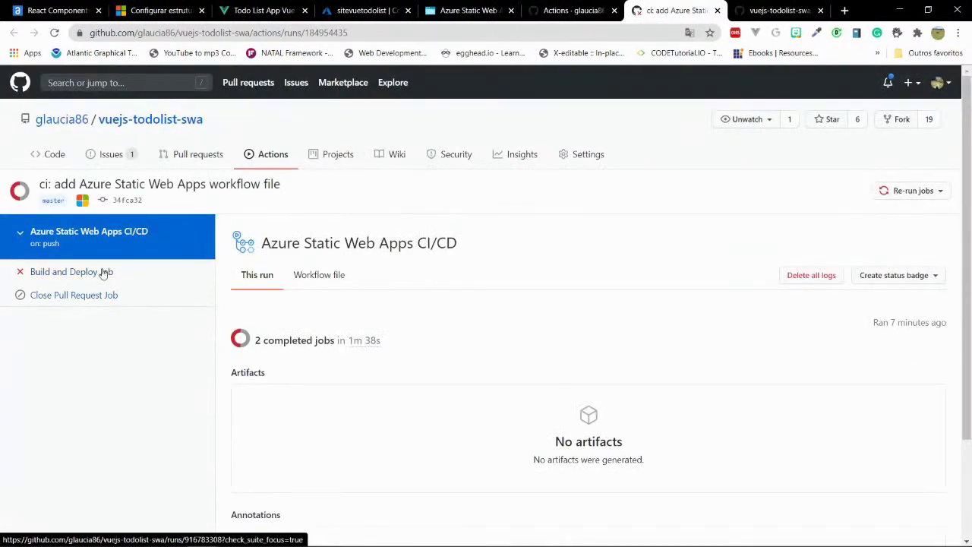
Open the newest run's Build and Deploy Job and read the Build And Deploy log through to its final error lines
{"action": "left_click", "coordinate": [92, 272]}
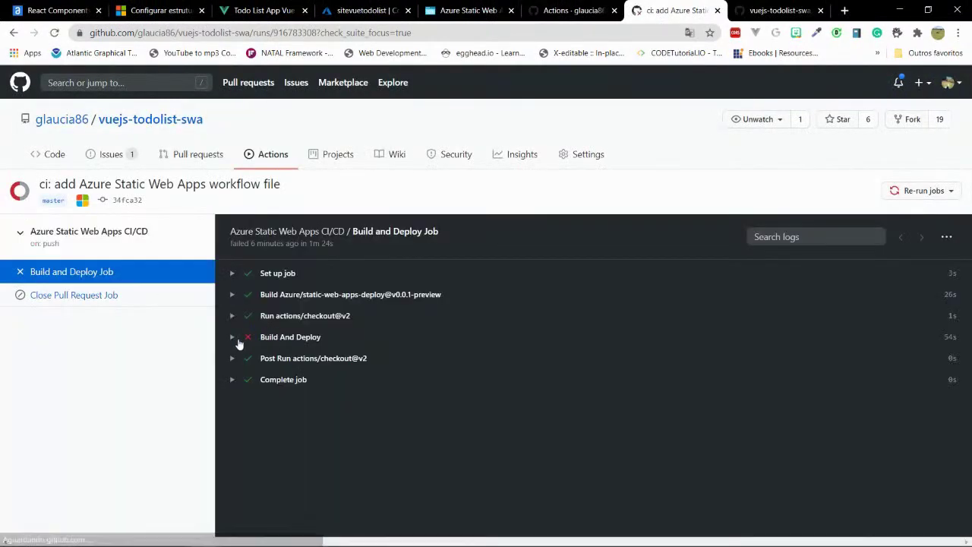
{"action": "left_click", "coordinate": [236, 338]}
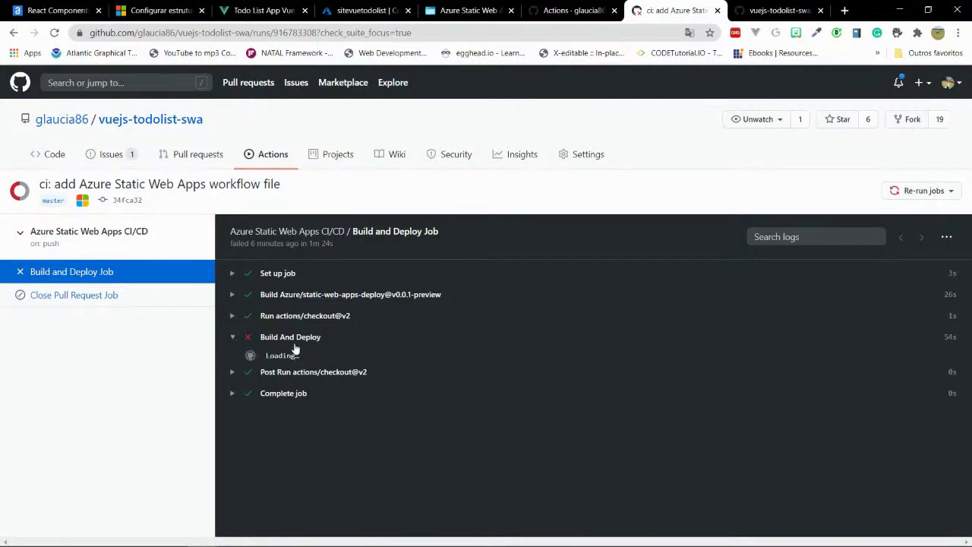
{"action": "scroll", "coordinate": [341, 352], "scroll_direction": "down", "scroll_amount": 2}
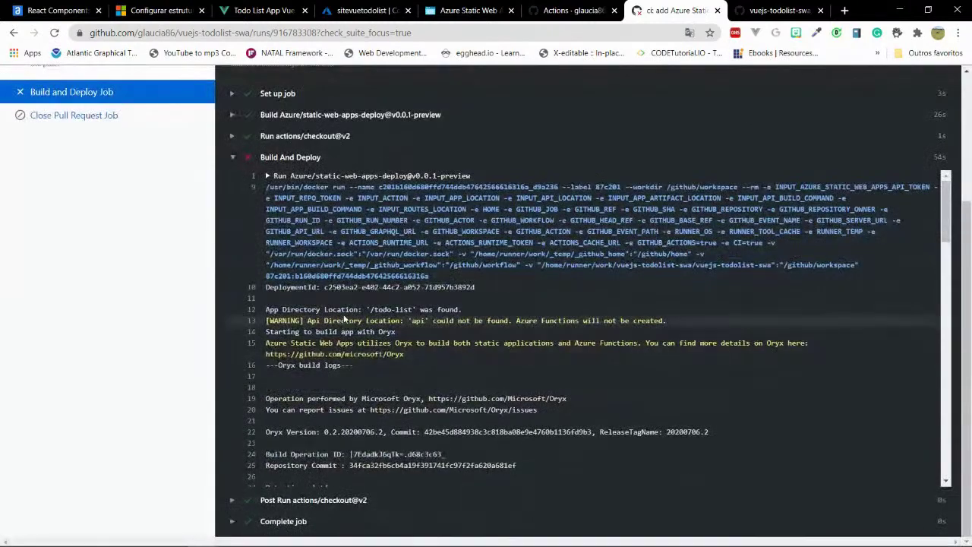
{"action": "scroll", "coordinate": [343, 319], "scroll_direction": "down", "scroll_amount": 5}
{"action": "scroll", "coordinate": [344, 319], "scroll_direction": "down", "scroll_amount": 5}
{"action": "scroll", "coordinate": [343, 317], "scroll_direction": "down", "scroll_amount": 3}
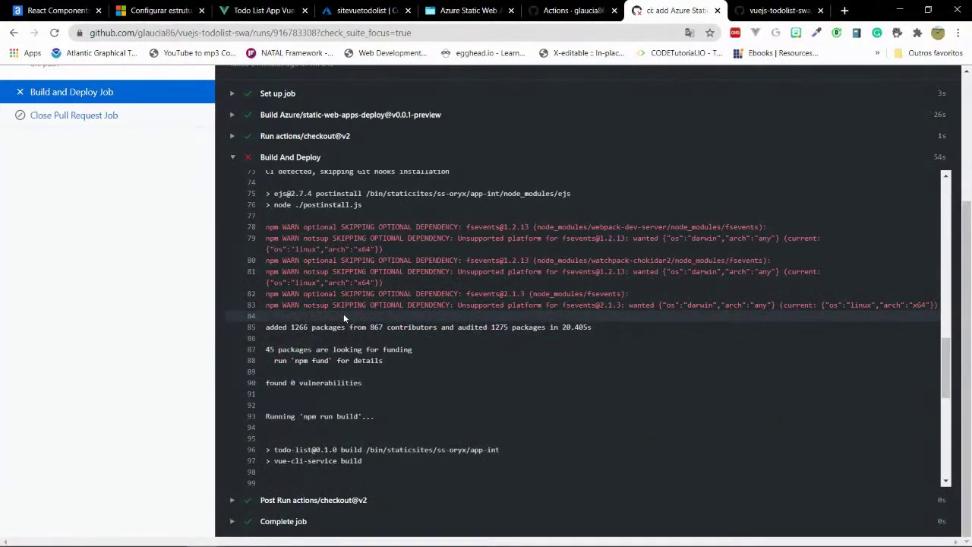
{"action": "scroll", "coordinate": [344, 313], "scroll_direction": "down", "scroll_amount": 4}
{"action": "scroll", "coordinate": [344, 315], "scroll_direction": "down", "scroll_amount": 3}
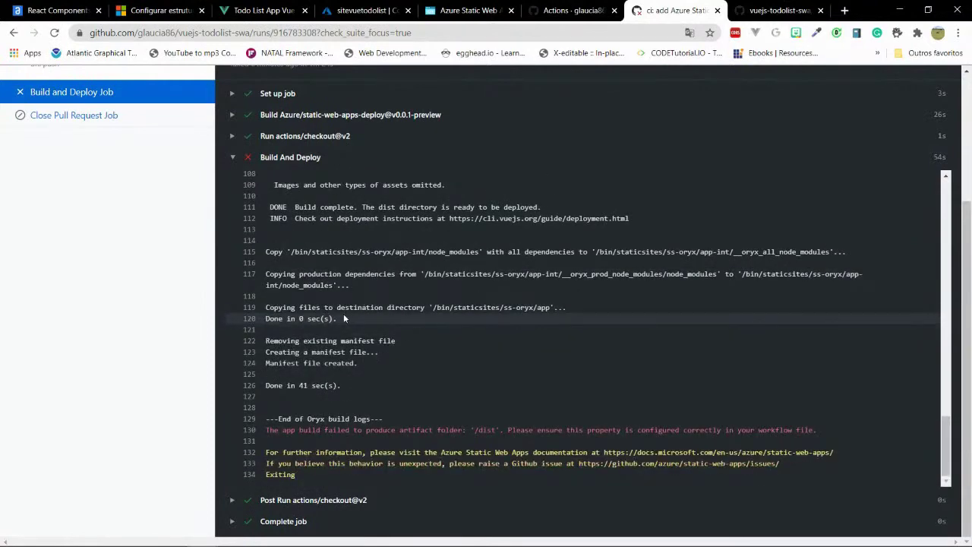
Switch to Visual Studio Code, change app_location to "/todo-list" in the workflow file and save it
{"action": "mouse_move", "coordinate": [270, 535]}
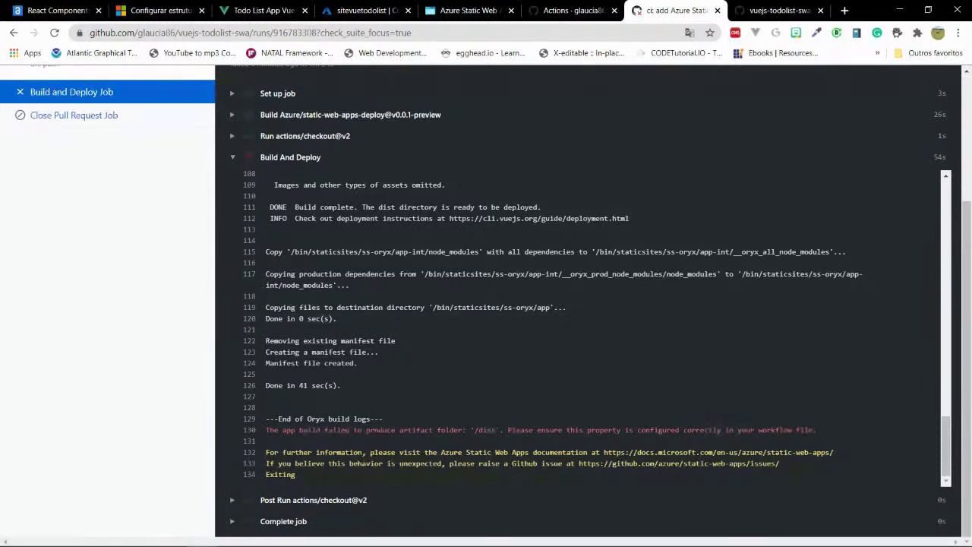
{"action": "mouse_move", "coordinate": [327, 541]}
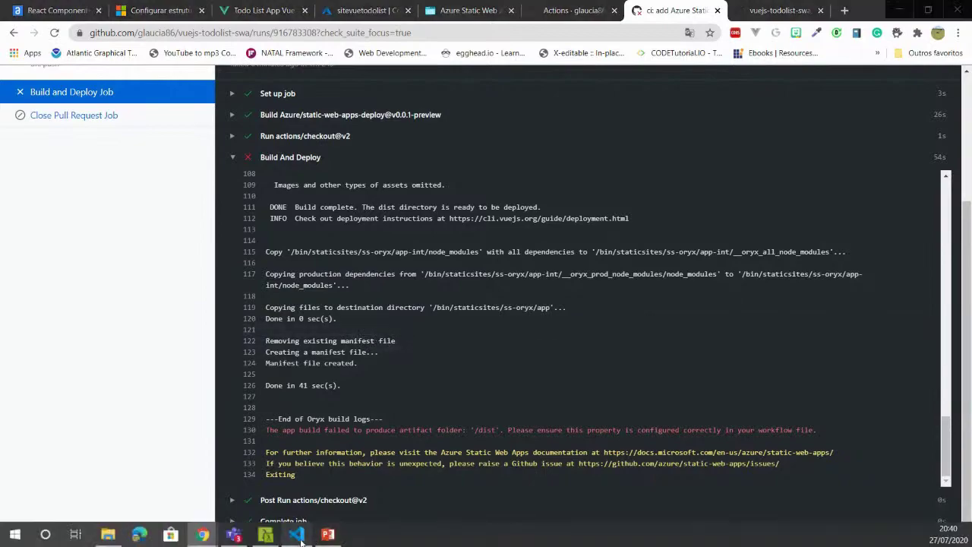
{"action": "left_click", "coordinate": [297, 535]}
{"action": "type", "text": "/"}
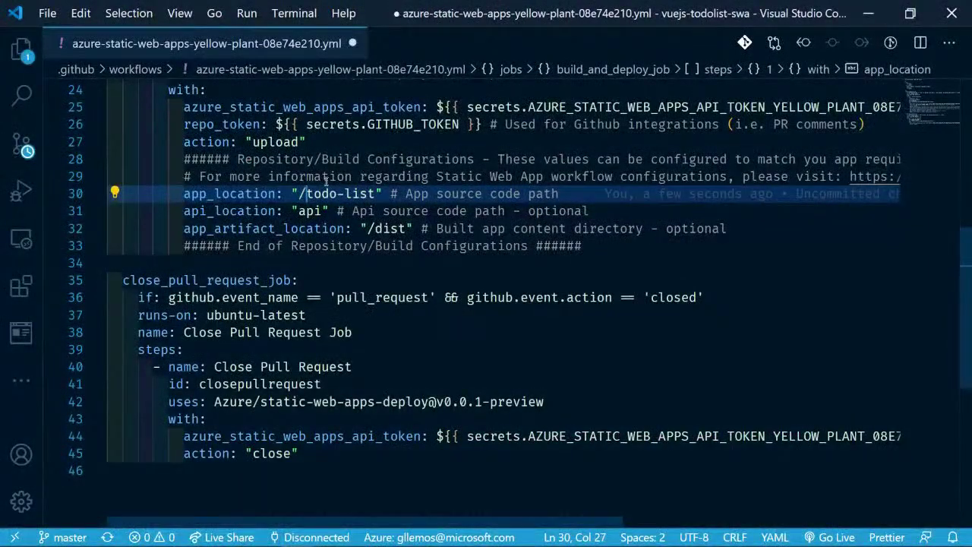
{"action": "key", "text": "ctrl+s"}
Change app_artifact_location to "dist", save the workflow file and check the Vue.js entry in the Azure front-end frameworks documentation
{"action": "left_click", "coordinate": [378, 227]}
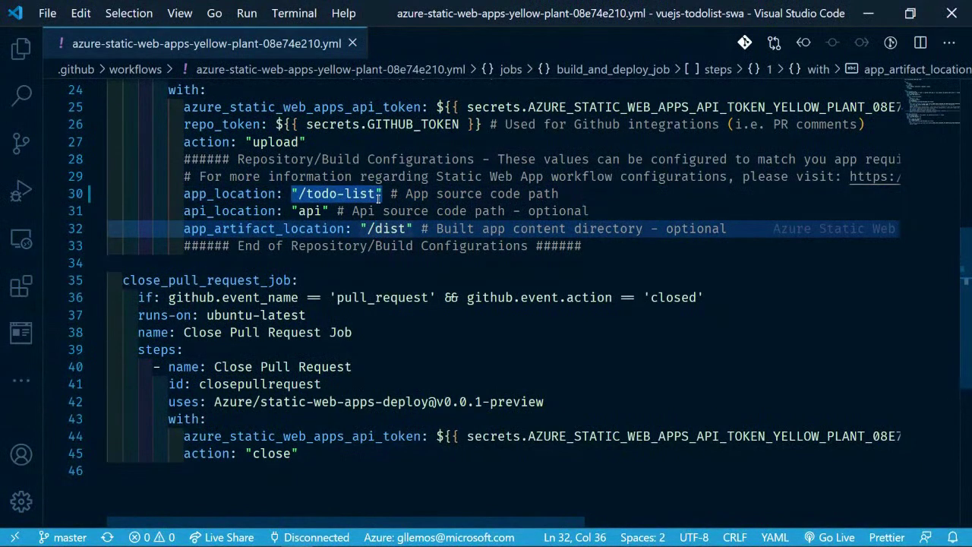
{"action": "key", "text": "BackSpace"}
{"action": "key", "text": "ctrl+s"}
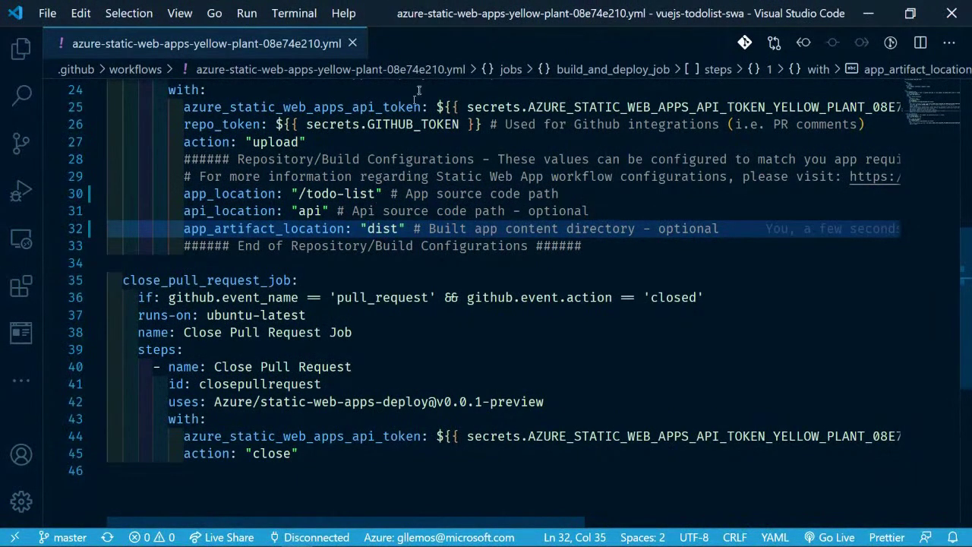
{"action": "key", "text": "alt+Tab"}
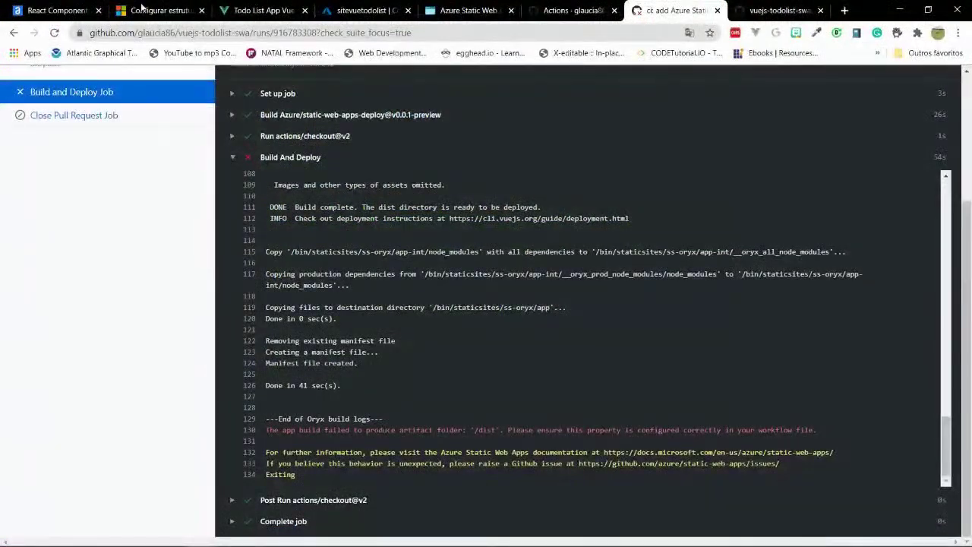
{"action": "left_click", "coordinate": [142, 9]}
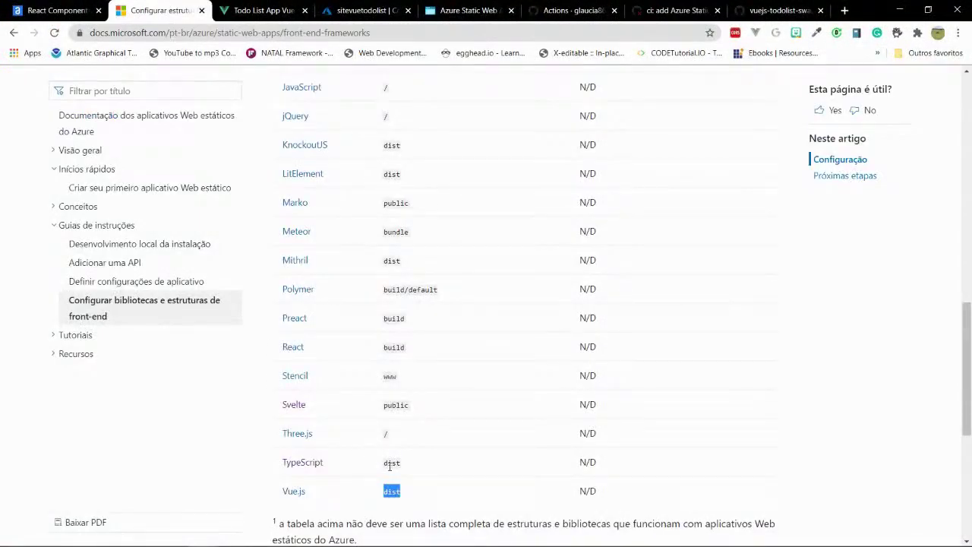
Switch to the Cmder terminal, check the repository's Git status and stage all changes
{"action": "mouse_move", "coordinate": [336, 544]}
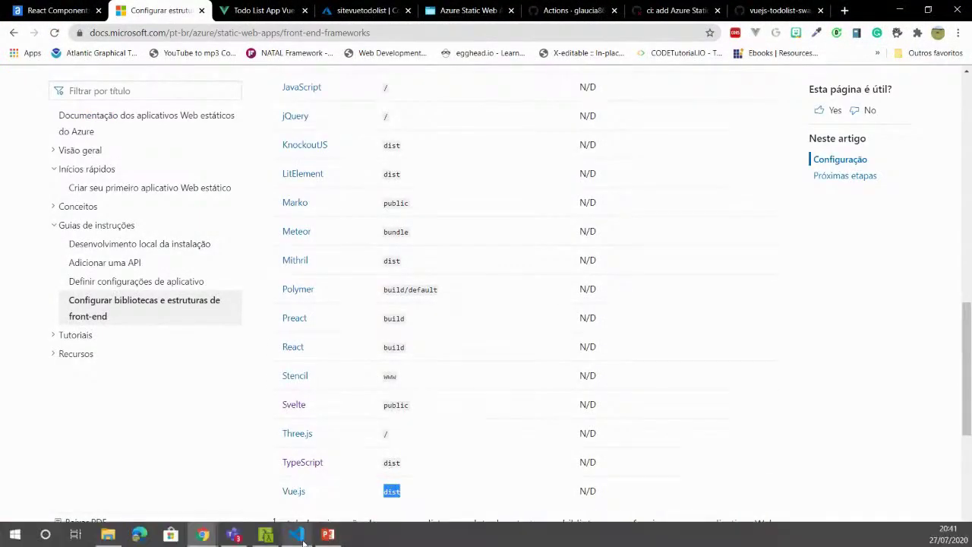
{"action": "left_click", "coordinate": [266, 535]}
{"action": "key", "text": "ctrl+l"}
{"action": "type", "text": "git statust"}
{"action": "key", "text": "Return"}
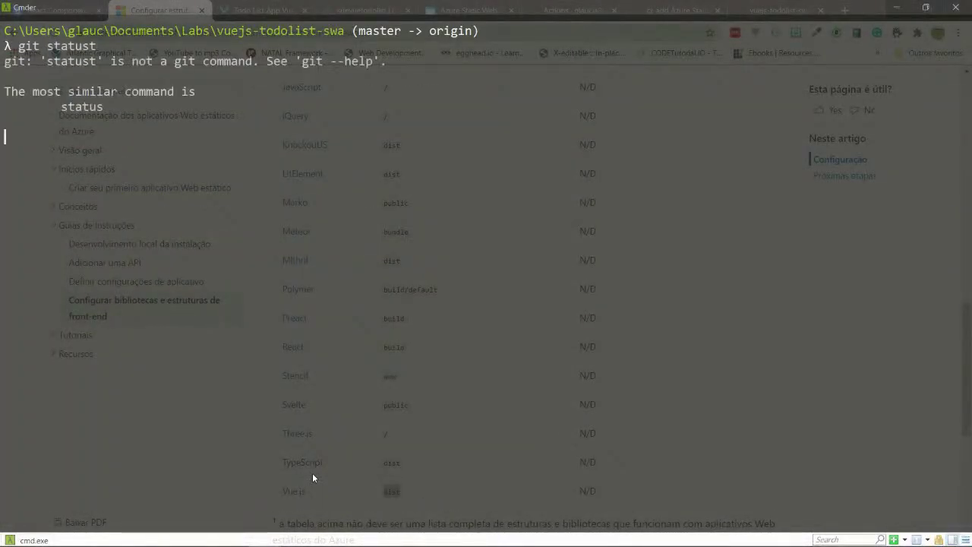
{"action": "key", "text": "ctrl+l"}
{"action": "type", "text": "git status"}
{"action": "key", "text": "Return"}
{"action": "type", "text": "git add ."}
{"action": "key", "text": "Return"}
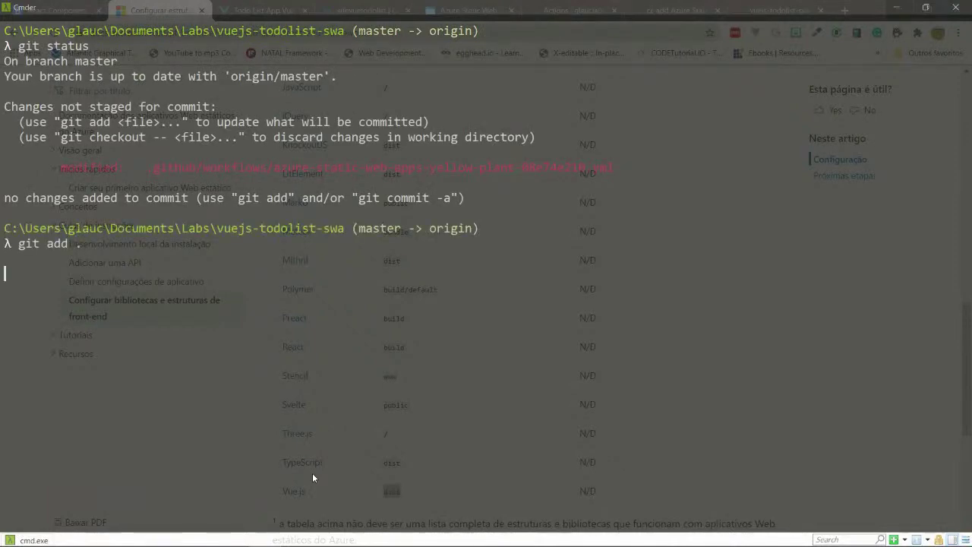
Commit the staged change with the message "alteração no arquivo .yaml" and push it to the remote repository
{"action": "type", "text": "git commit -"}
{"action": "type", "text": "m \"late"}
{"action": "key", "text": "BackSpace"}
{"action": "key", "text": "BackSpace"}
{"action": "key", "text": "BackSpace"}
{"action": "key", "text": "BackSpace"}
{"action": "type", "text": "alteração no arquivo .yaml\""}
{"action": "key", "text": "Return"}
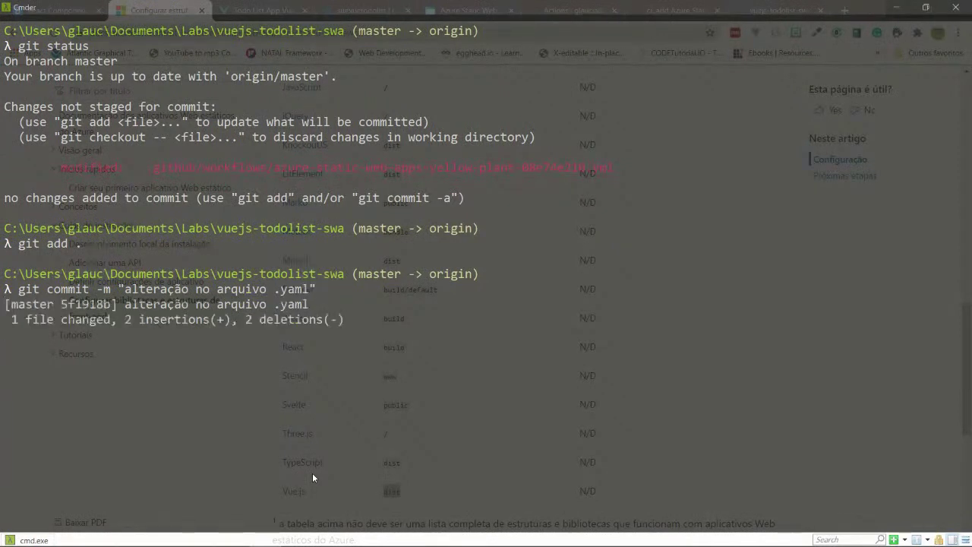
{"action": "type", "text": "git push"}
{"action": "key", "text": "Return"}
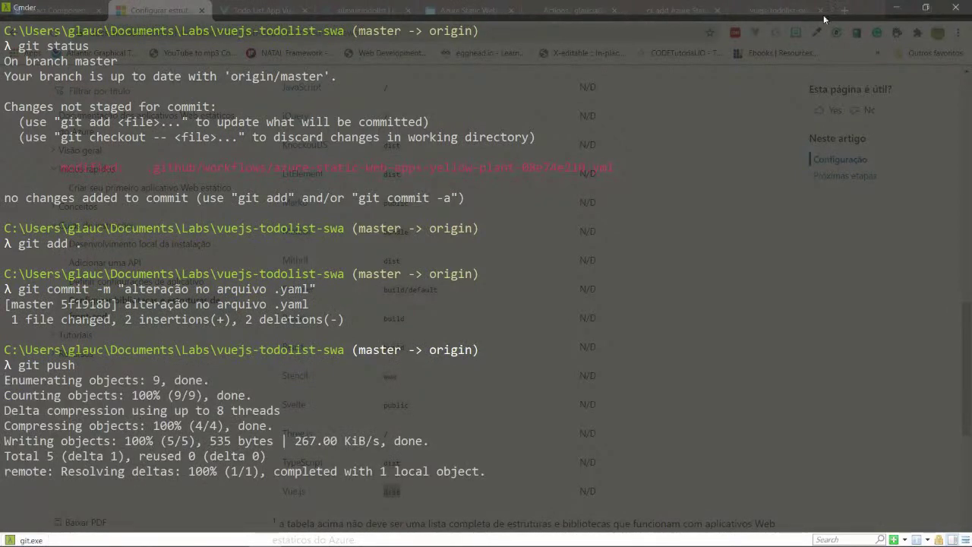
{"action": "left_click", "coordinate": [896, 8]}
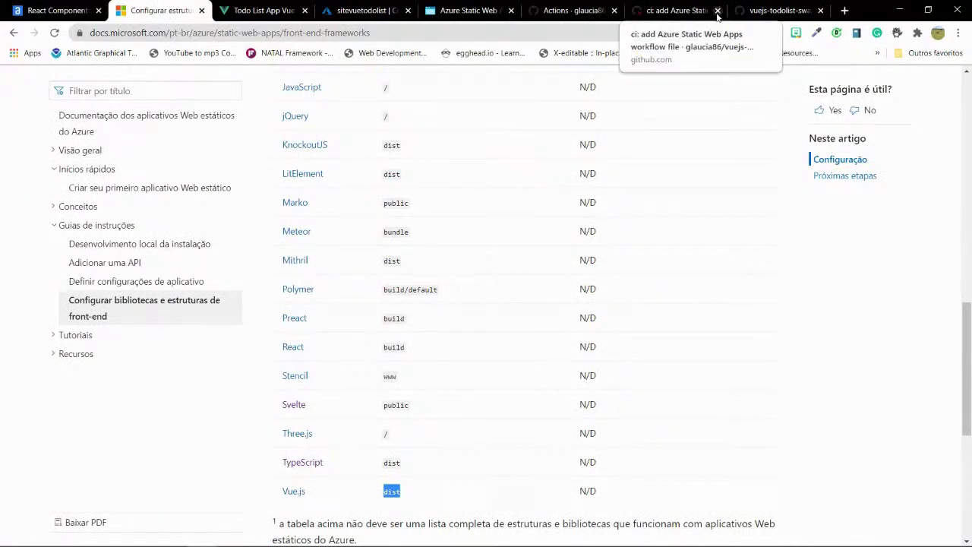
Close the old run's page, refresh the workflow runs list and open the "alteração no arquivo .yaml" run in its own tab
{"action": "left_click", "coordinate": [717, 12]}
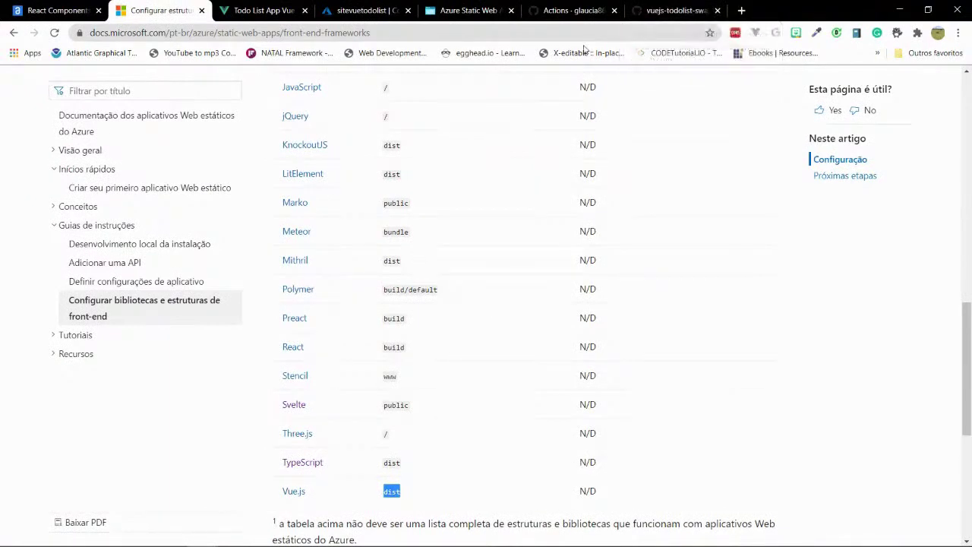
{"action": "left_click", "coordinate": [573, 13]}
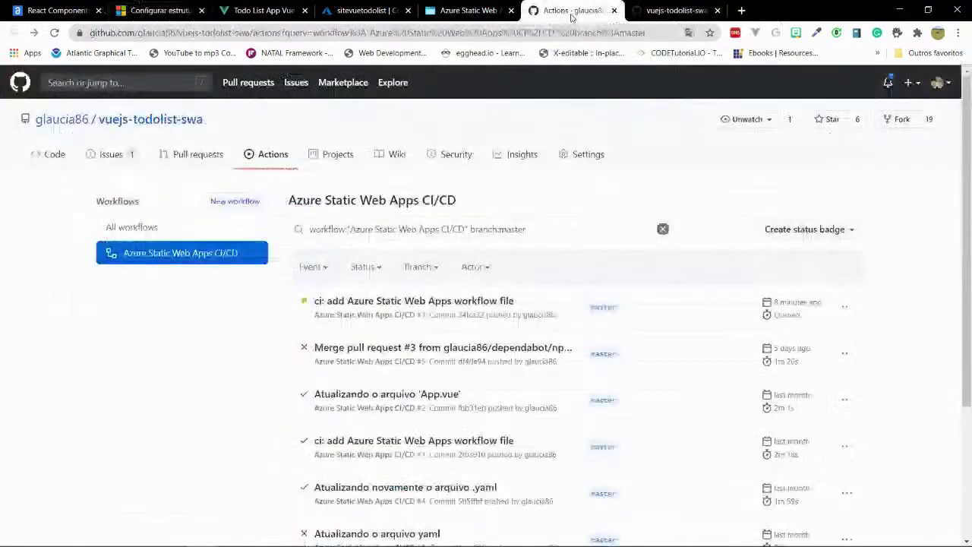
{"action": "right_click", "coordinate": [325, 303]}
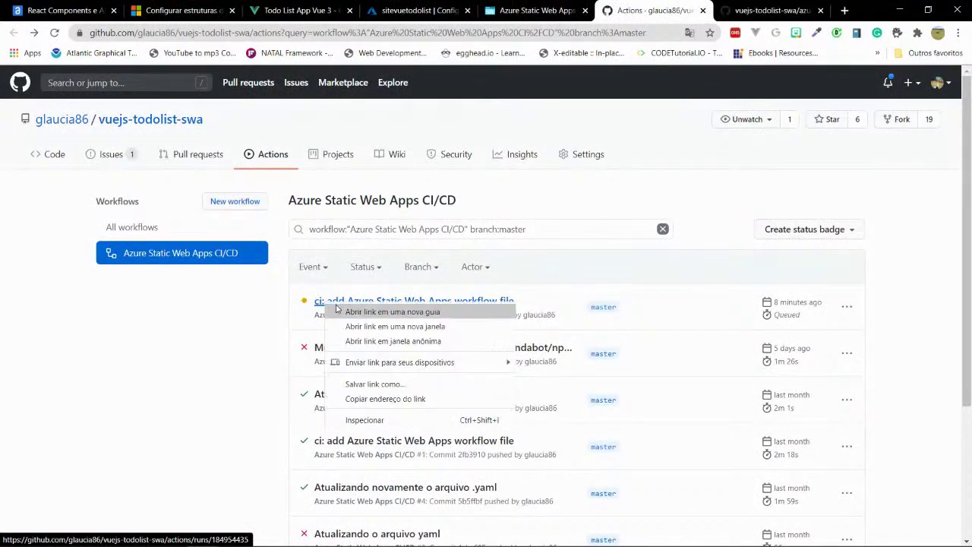
{"action": "left_click", "coordinate": [258, 331]}
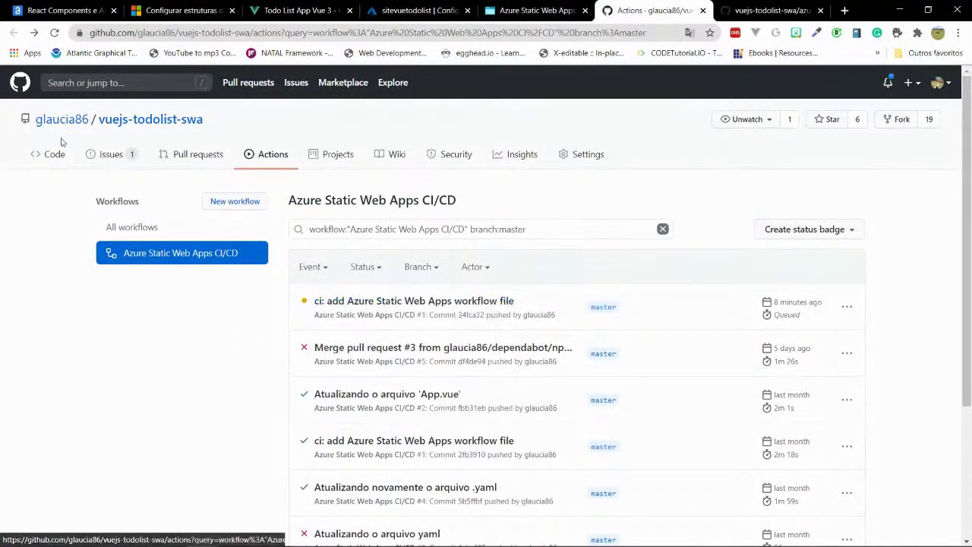
{"action": "left_click", "coordinate": [55, 34]}
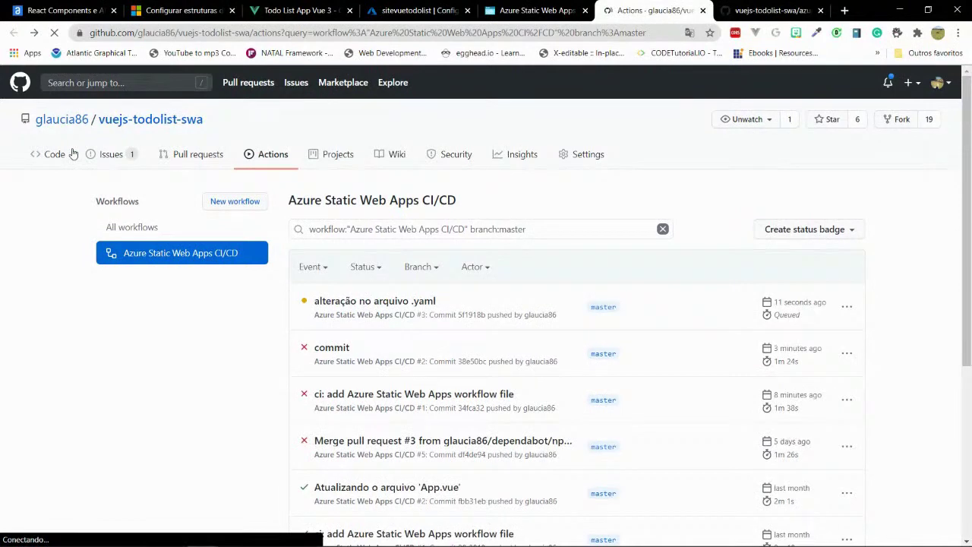
{"action": "right_click", "coordinate": [333, 307]}
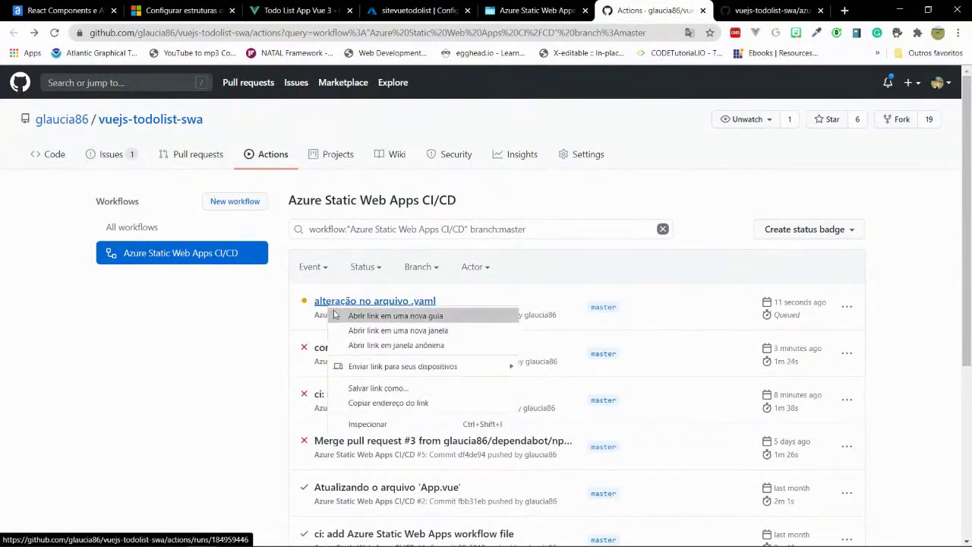
{"action": "left_click", "coordinate": [335, 315]}
{"action": "left_click", "coordinate": [672, 11]}
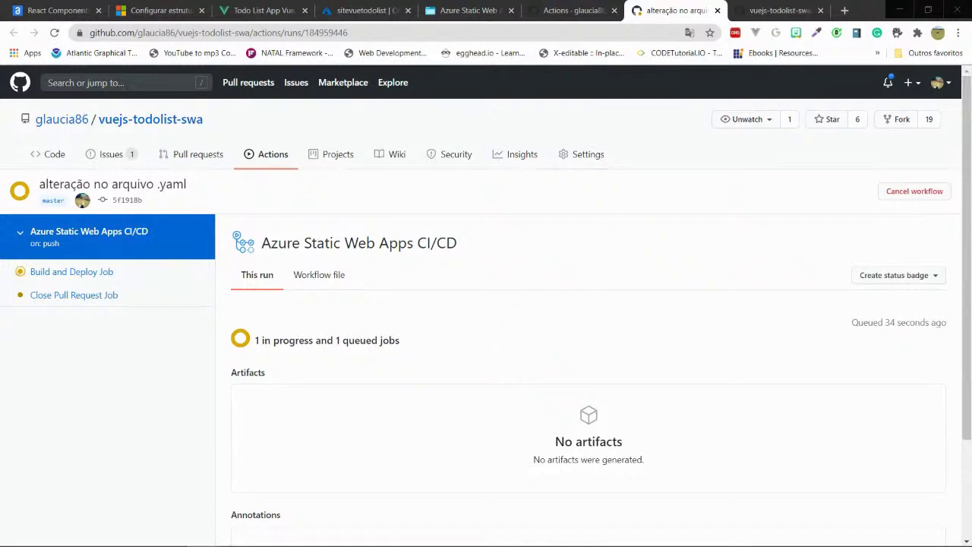
Switch to Visual Studio Code to review the location settings in the workflow file, and return to the run page
{"action": "mouse_move", "coordinate": [337, 541]}
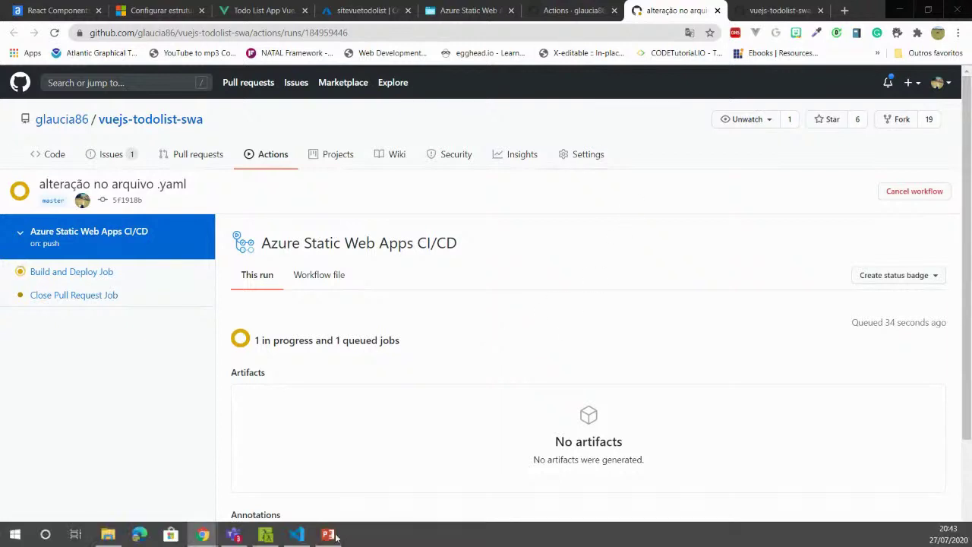
{"action": "left_click", "coordinate": [297, 537]}
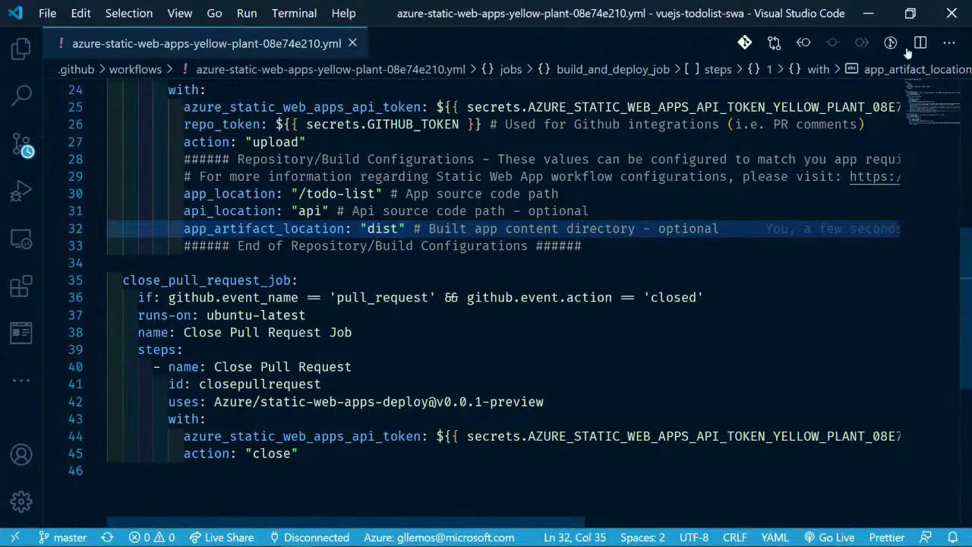
{"action": "left_click", "coordinate": [868, 13]}
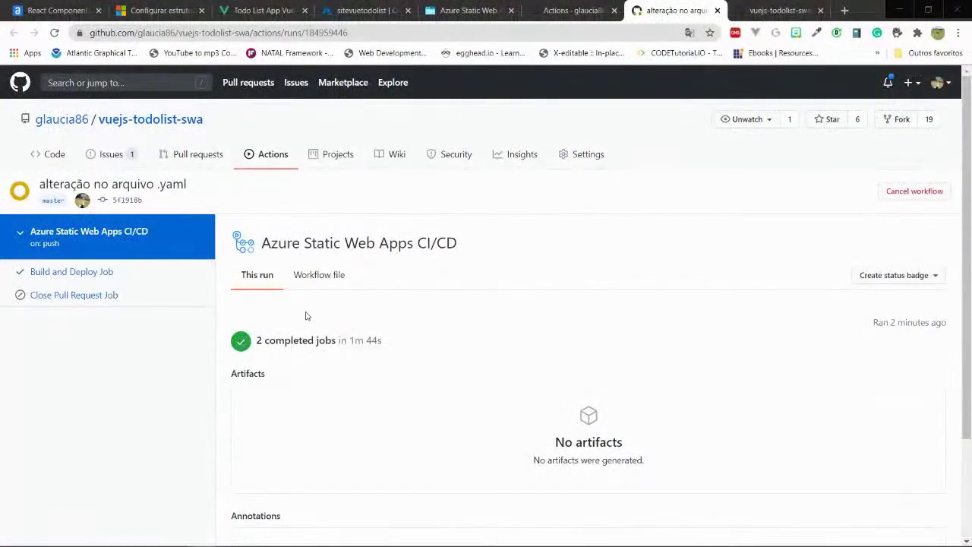
Open the run's Build and Deploy Job and examine its Build And Deploy and Complete job logs
{"action": "left_click", "coordinate": [54, 271]}
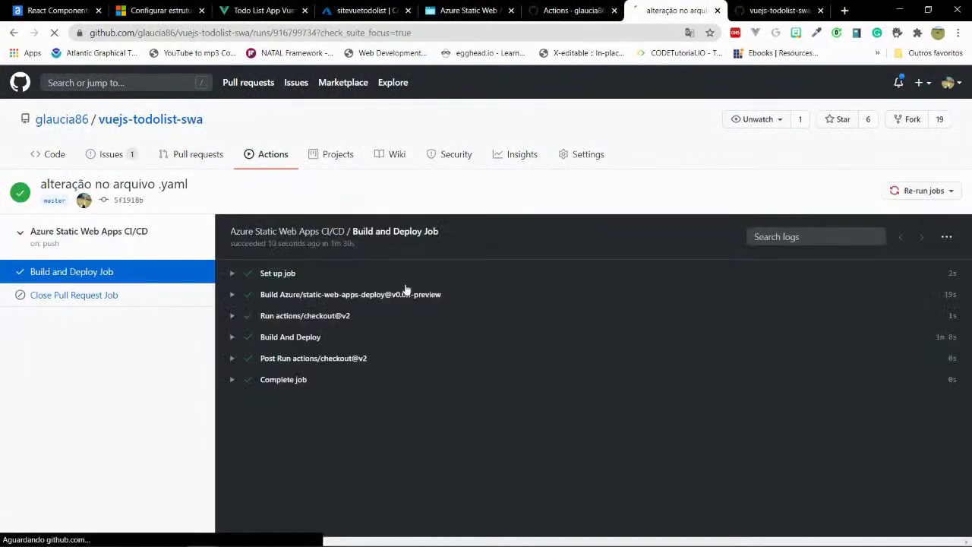
{"action": "left_click", "coordinate": [232, 338]}
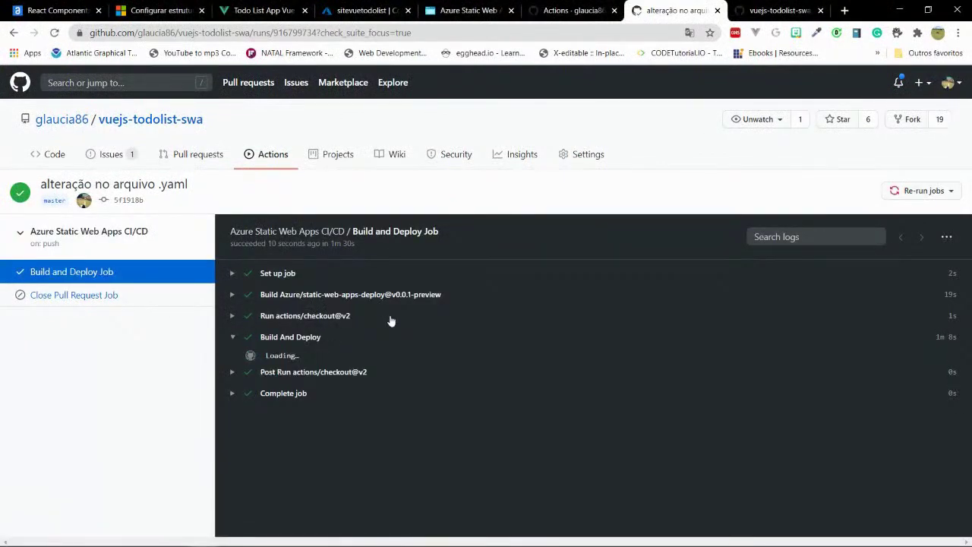
{"action": "scroll", "coordinate": [402, 319], "scroll_direction": "down", "scroll_amount": 3}
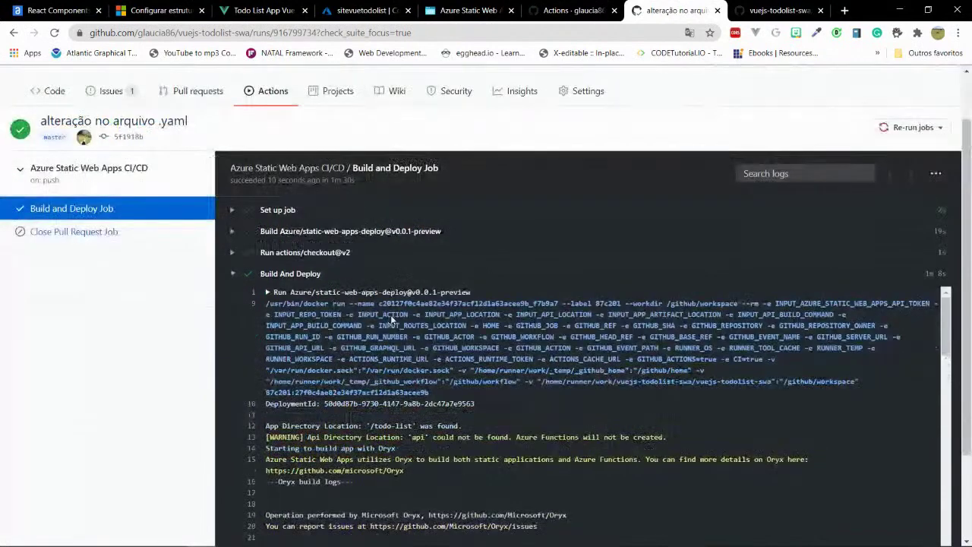
{"action": "scroll", "coordinate": [419, 316], "scroll_direction": "down", "scroll_amount": 5}
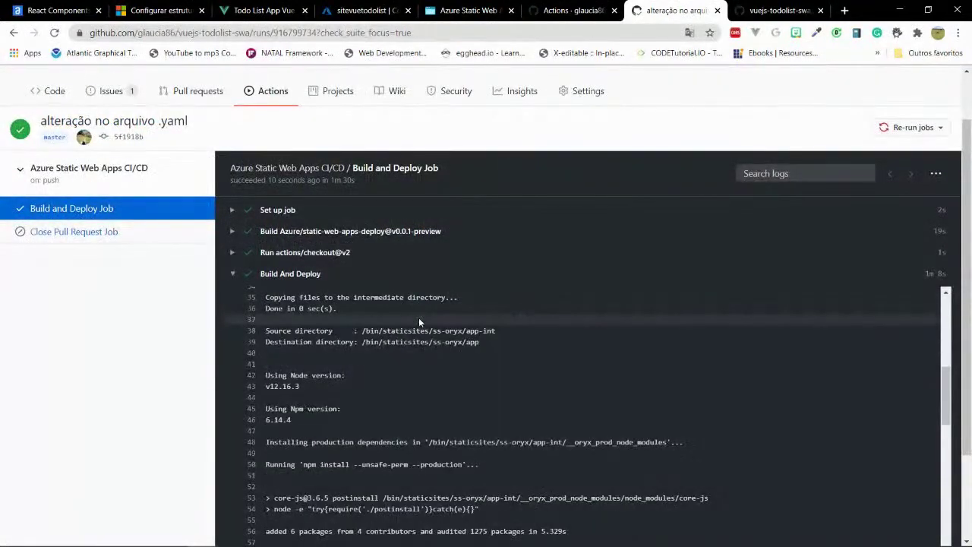
{"action": "left_click", "coordinate": [163, 9]}
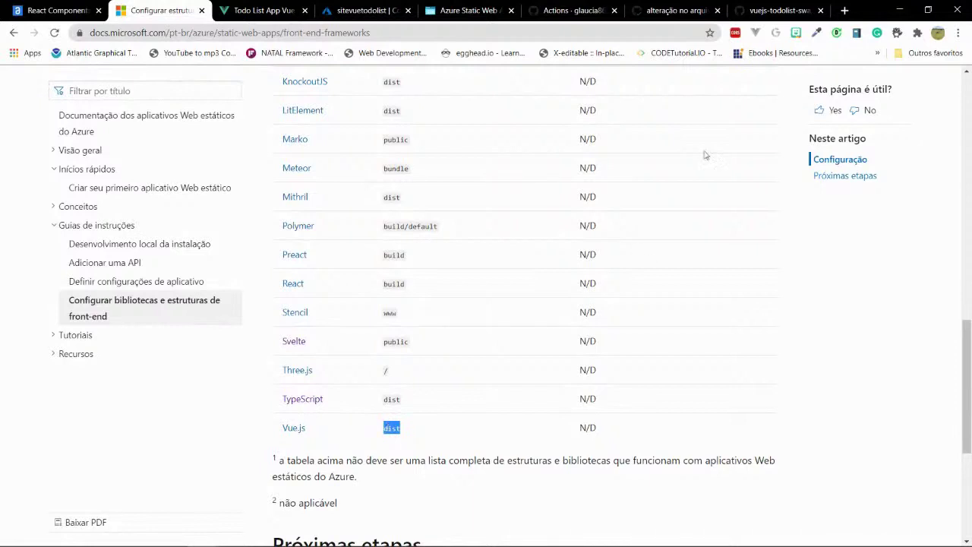
{"action": "left_click", "coordinate": [664, 8]}
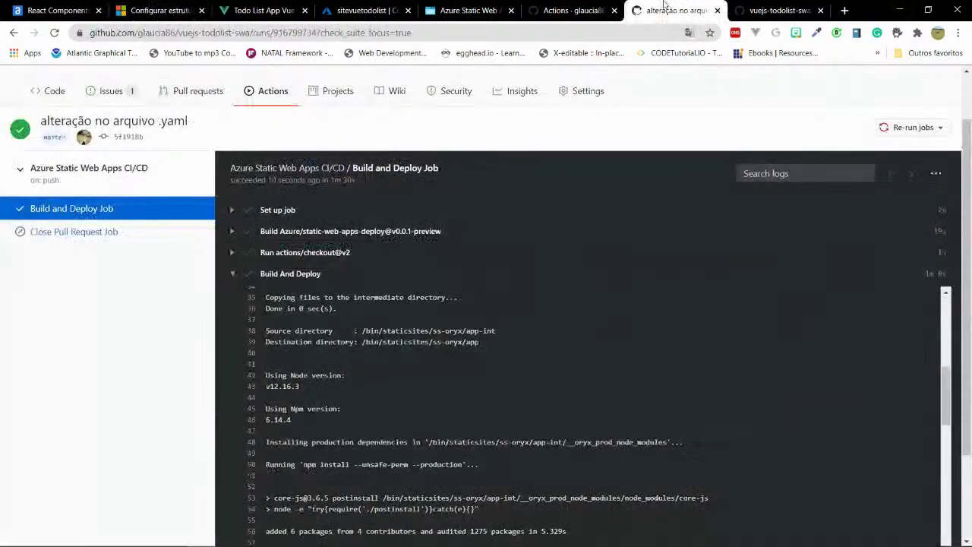
{"action": "left_click", "coordinate": [232, 275]}
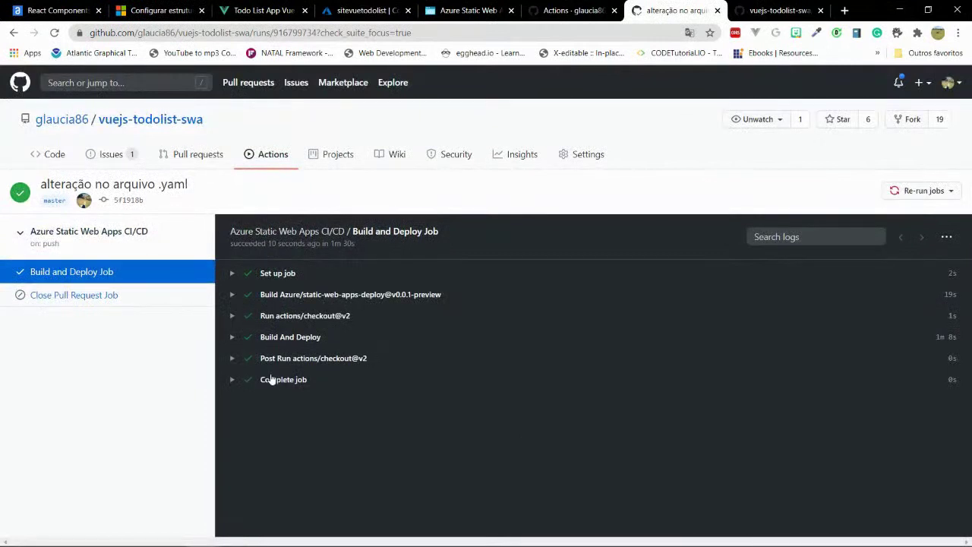
{"action": "left_click", "coordinate": [241, 379]}
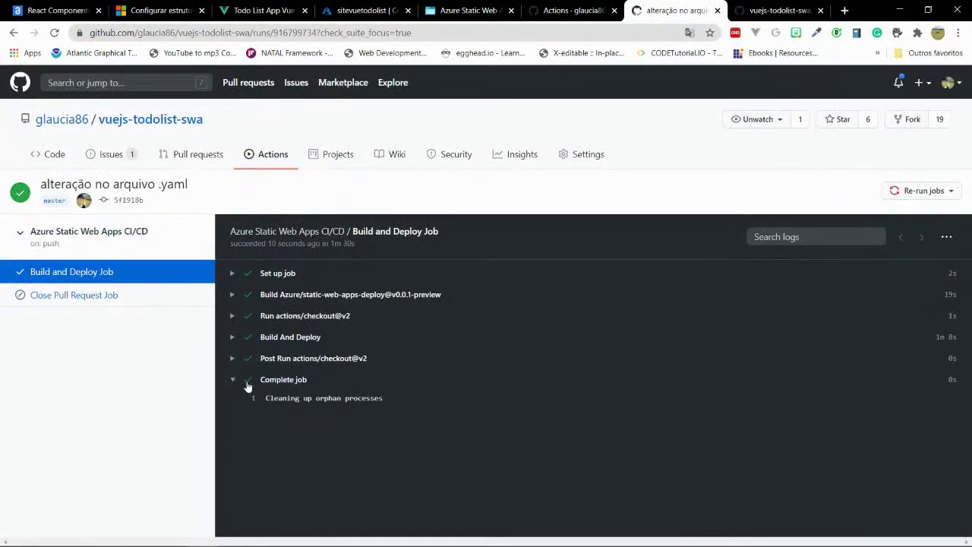
{"action": "left_click", "coordinate": [236, 381]}
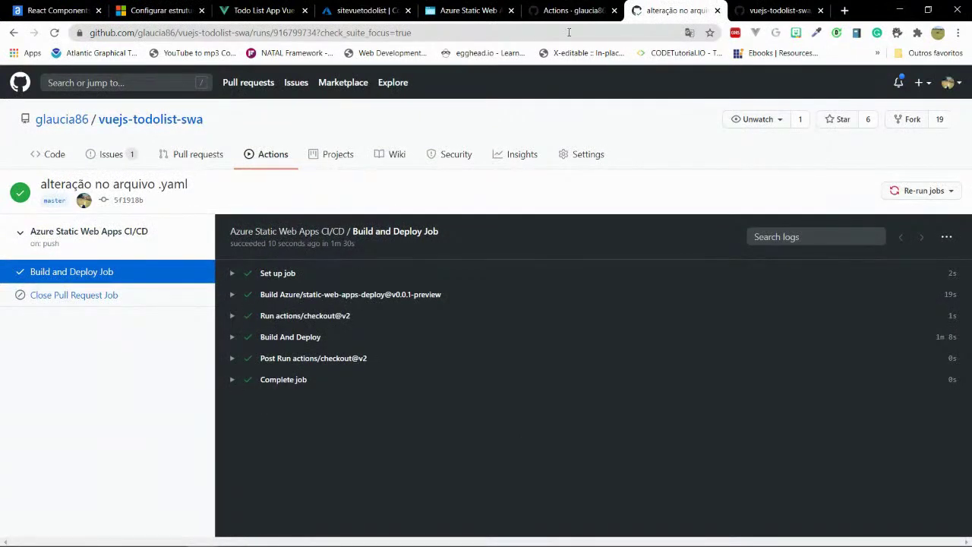
Reload the deployed site at yellow-plant-08e74e210.azurestaticapps.net to check the published content
{"action": "left_click", "coordinate": [472, 10]}
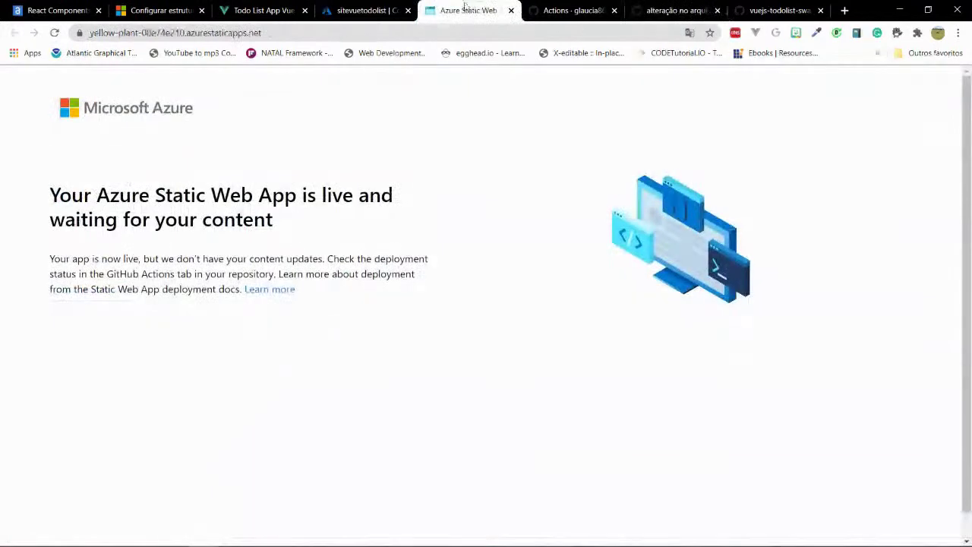
{"action": "left_click", "coordinate": [54, 34]}
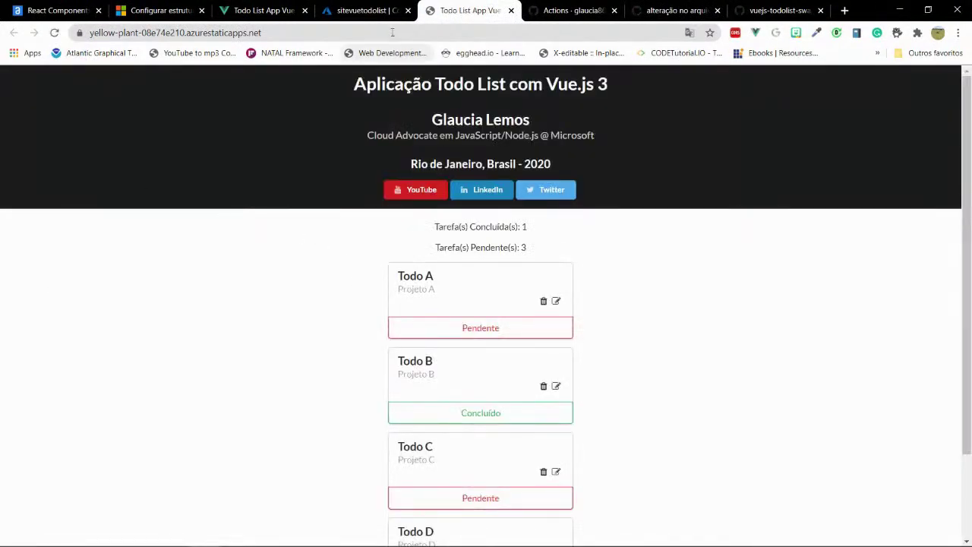
{"action": "left_click", "coordinate": [277, 30]}
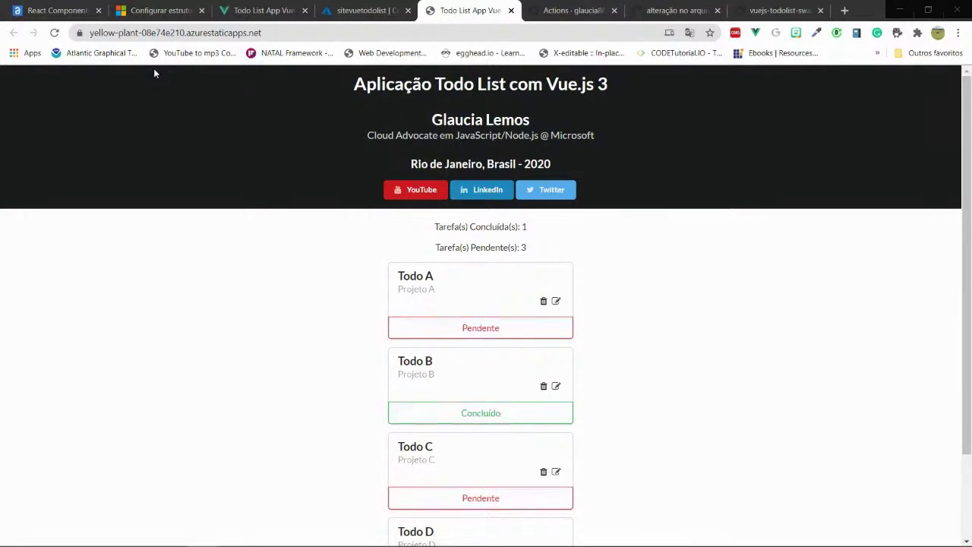
Load the presenter's personal netlify.app site in place of the GitHub workflow file page and highlight the subdomain in its address
{"action": "left_click", "coordinate": [793, 11]}
{"action": "left_click", "coordinate": [579, 36]}
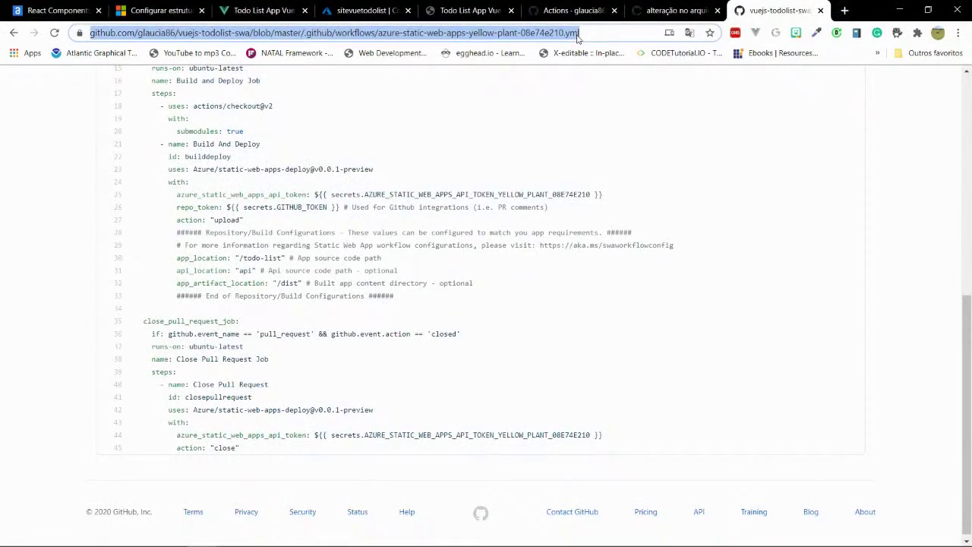
{"action": "type", "text": "glauci"}
{"action": "key", "text": "Return"}
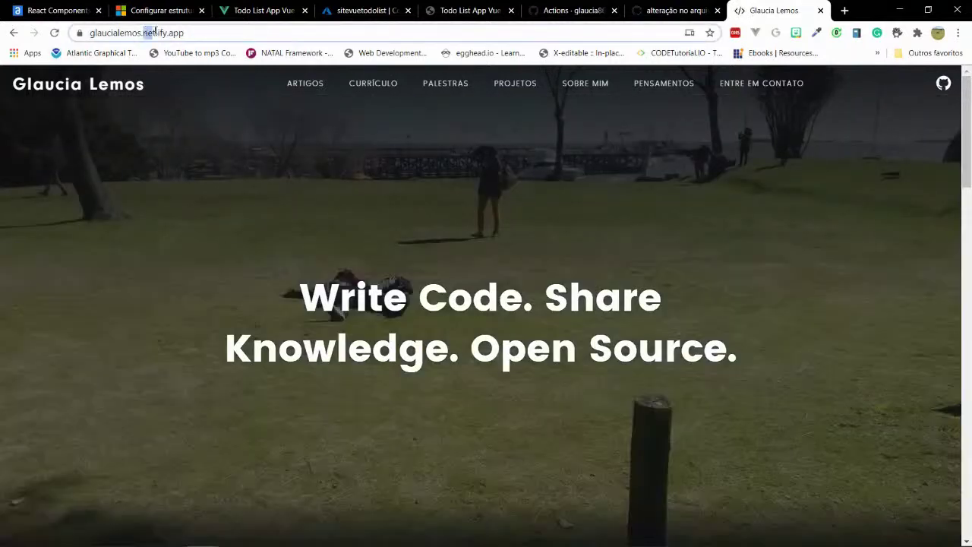
{"action": "left_click", "coordinate": [155, 32]}
{"action": "left_click", "coordinate": [159, 32]}
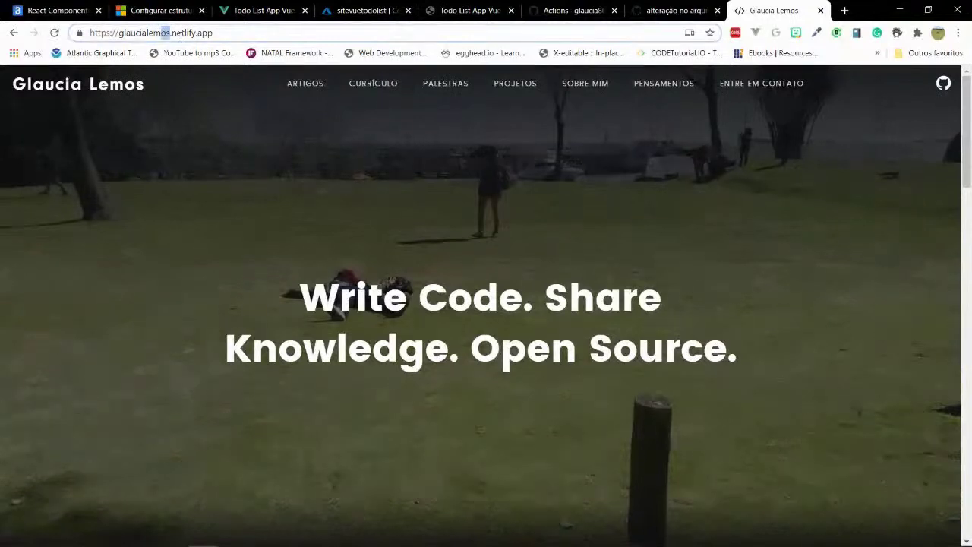
{"action": "left_click", "coordinate": [174, 35]}
{"action": "left_click_drag", "start_coordinate": [170, 32], "coordinate": [119, 33]}
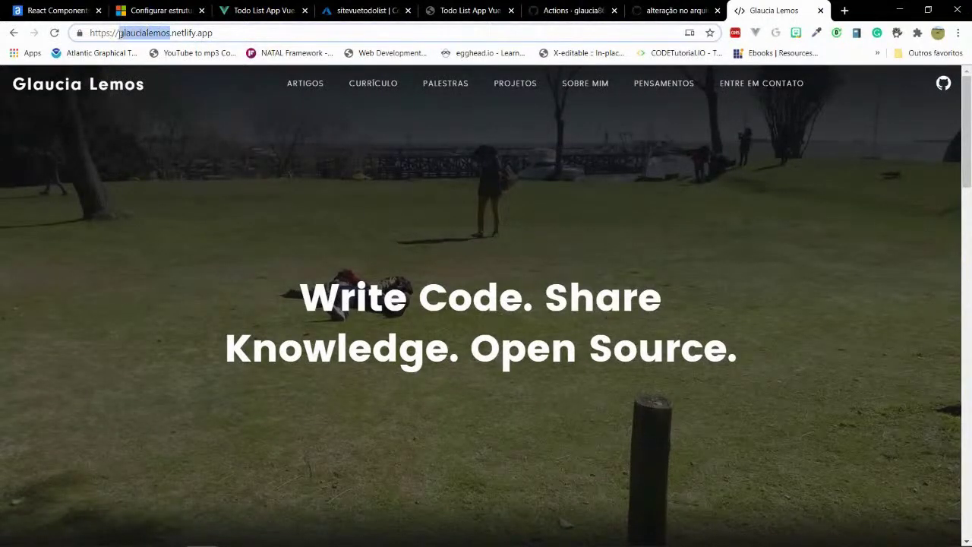
Return to the deployed todo list site and mark its address with a red rectangle around the yellow-plant-08e74e210 subdomain and a red arrow
{"action": "left_click", "coordinate": [435, 15]}
{"action": "left_click", "coordinate": [196, 32]}
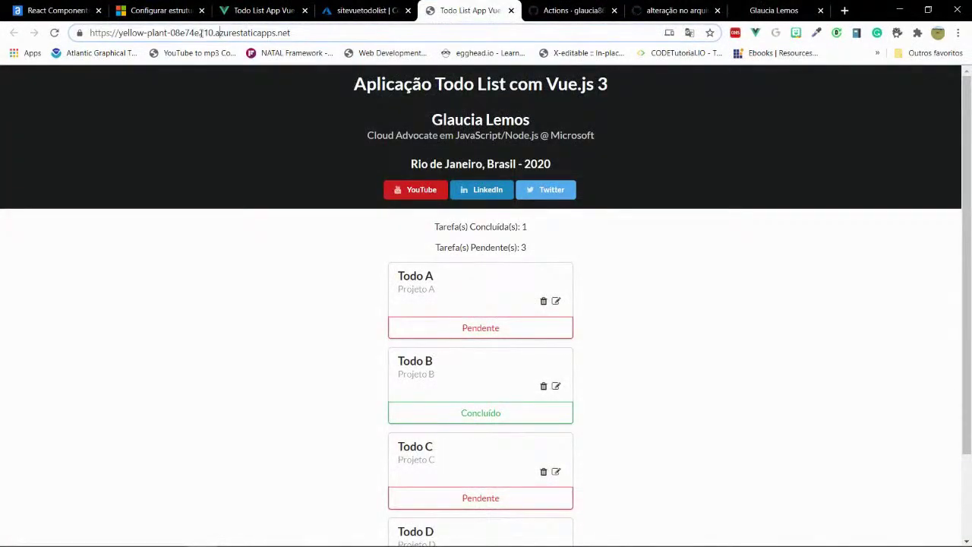
{"action": "left_click", "coordinate": [214, 33]}
{"action": "mouse_move", "coordinate": [87, 28]}
{"action": "left_mouse_down"}
{"action": "mouse_move", "coordinate": [115, 39]}
{"action": "mouse_move", "coordinate": [214, 39]}
{"action": "left_mouse_up"}
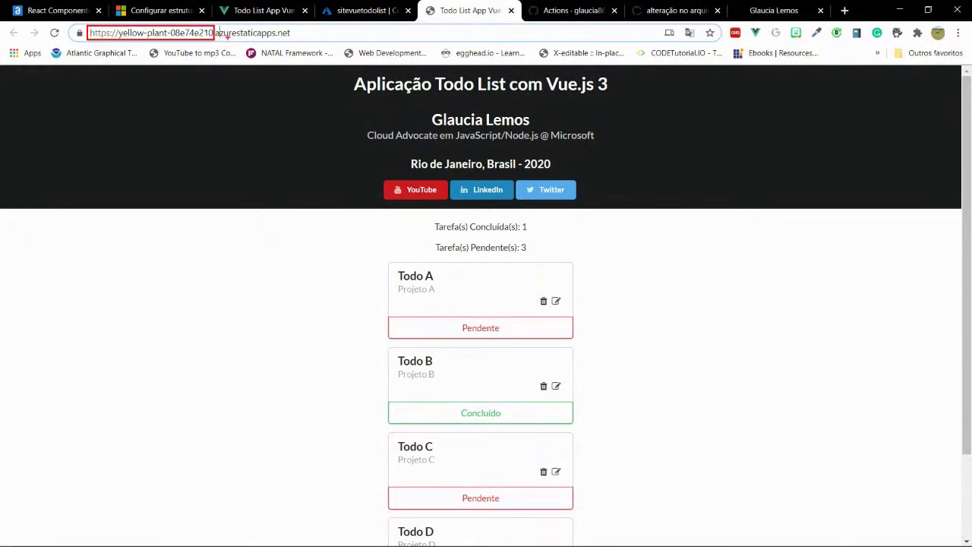
{"action": "mouse_move", "coordinate": [294, 32]}
{"action": "left_mouse_down"}
{"action": "mouse_move", "coordinate": [333, 26]}
{"action": "mouse_move", "coordinate": [302, 38]}
{"action": "left_mouse_up"}
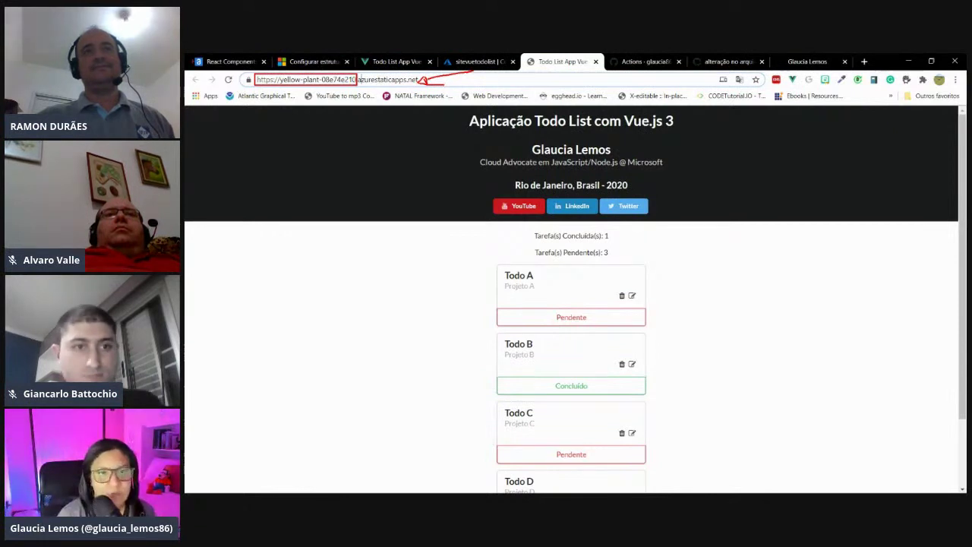
Draw a red arrow pointing up at the yellow-plant-08e74e210 subdomain, and clear all the markings from the screen
{"action": "mouse_move", "coordinate": [293, 146]}
{"action": "left_mouse_down"}
{"action": "mouse_move", "coordinate": [292, 97]}
{"action": "mouse_move", "coordinate": [308, 106]}
{"action": "mouse_move", "coordinate": [296, 92]}
{"action": "left_mouse_up"}
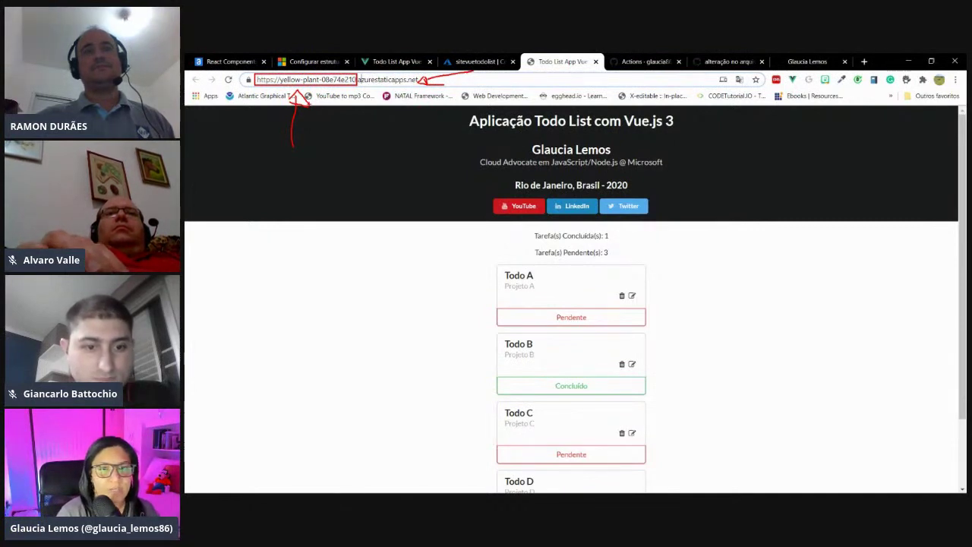
{"action": "key", "text": "Escape"}
View the Custom domains settings of sitevuetodolist in the Azure portal, and highlight the subdomain in the deployed site's address
{"action": "left_click", "coordinate": [460, 62]}
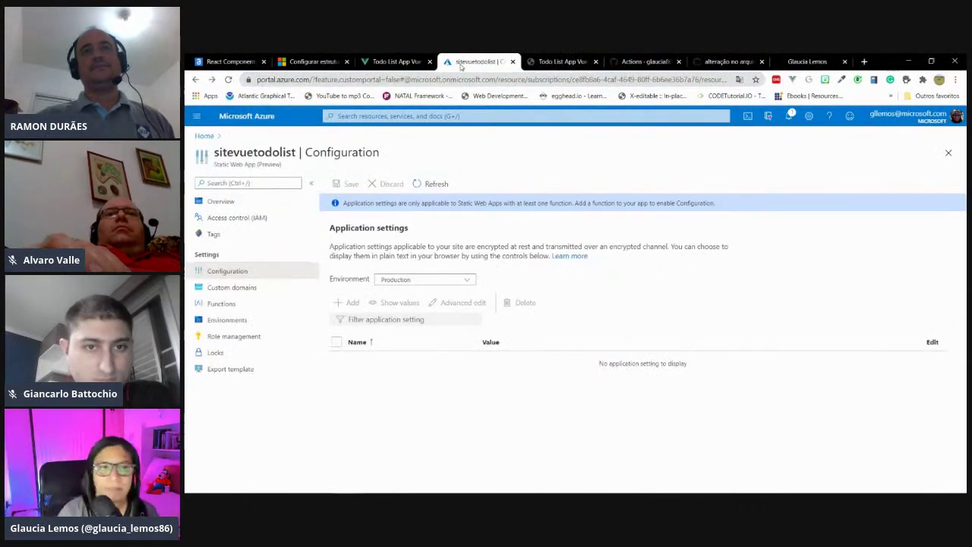
{"action": "left_click", "coordinate": [226, 204]}
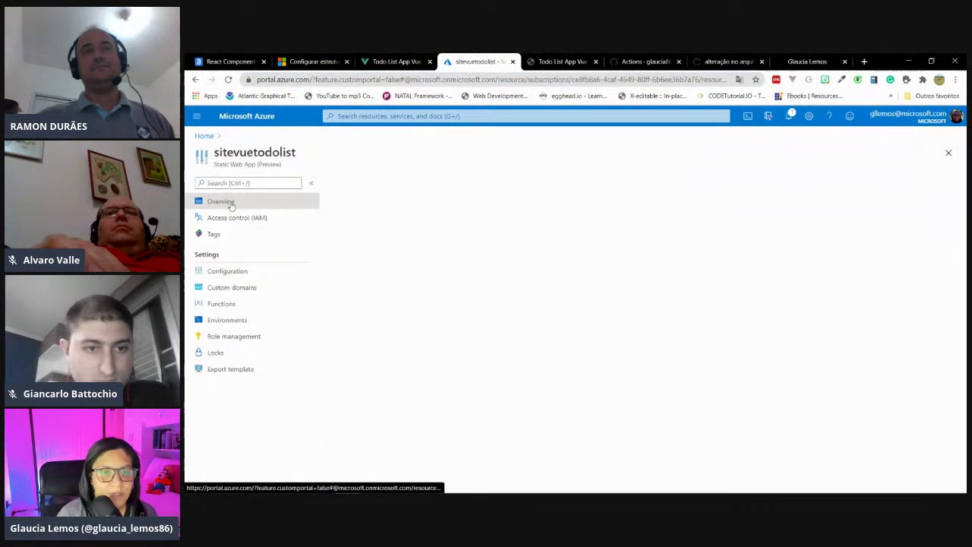
{"action": "left_click", "coordinate": [219, 292]}
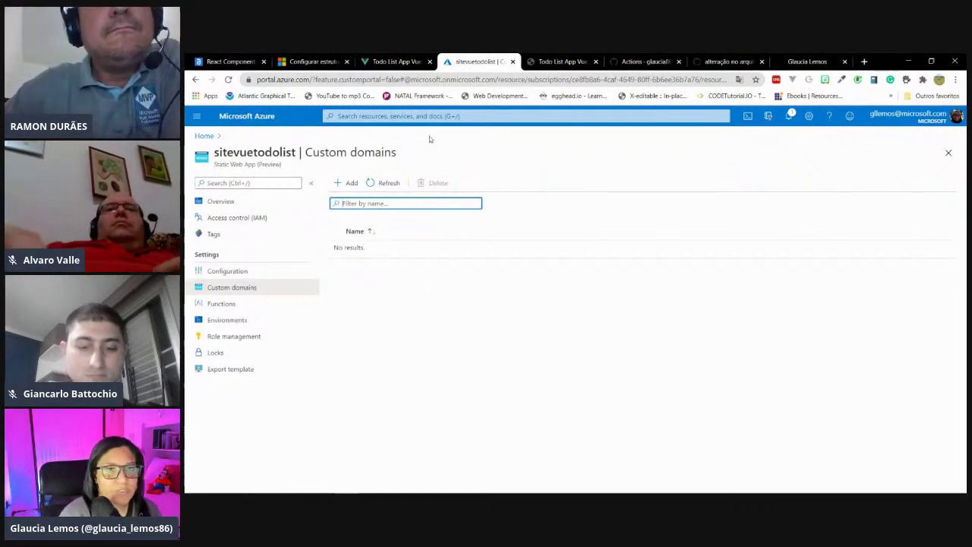
{"action": "left_click", "coordinate": [562, 62]}
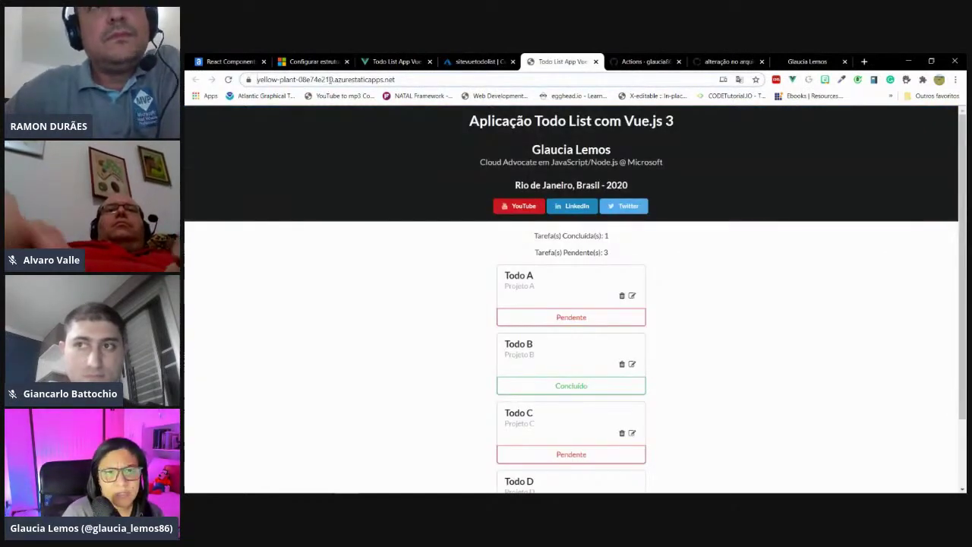
{"action": "left_click_drag", "start_coordinate": [355, 79], "coordinate": [248, 86]}
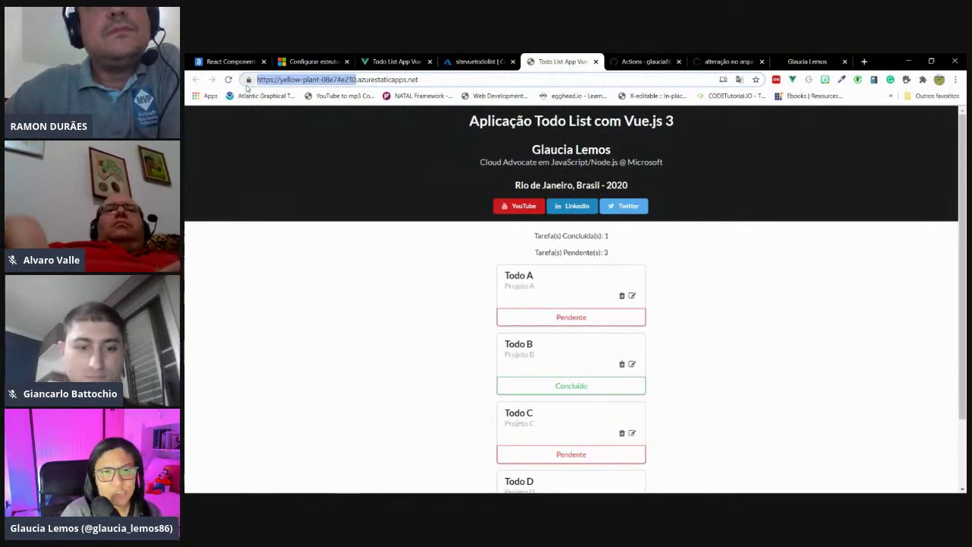
Open the Build and Deploy Job of the "alteração no arquivo .yaml" run in the vuejs-todolist-swa Actions history
{"action": "left_click", "coordinate": [643, 61]}
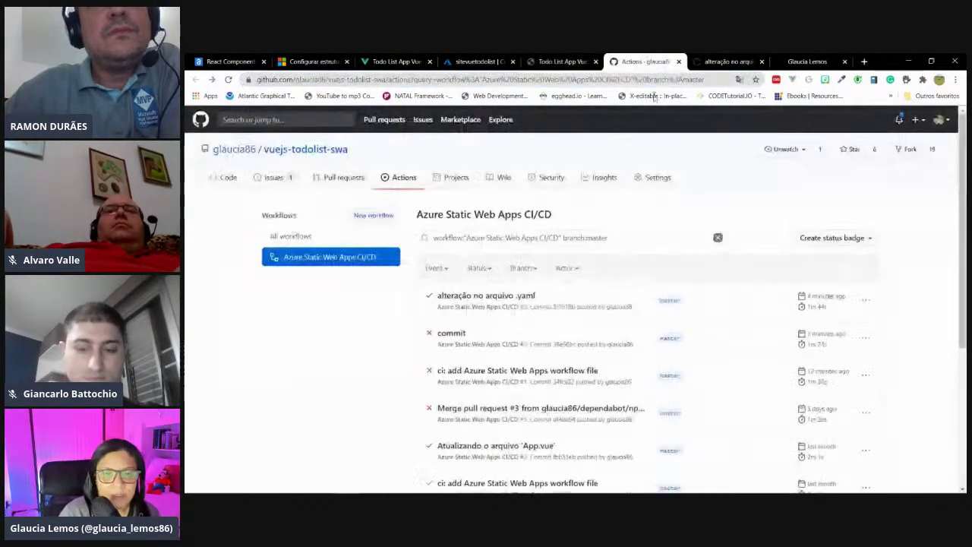
{"action": "left_click", "coordinate": [456, 298]}
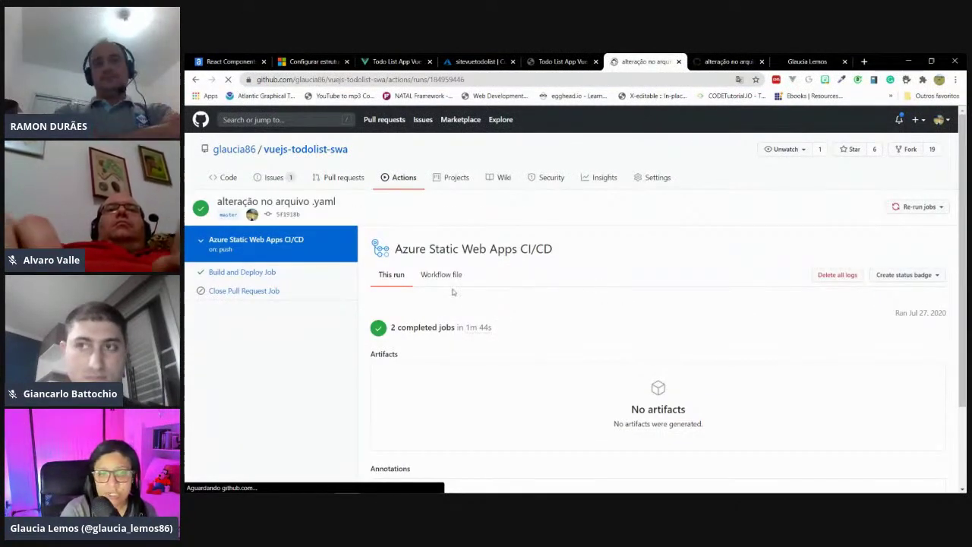
{"action": "left_click", "coordinate": [214, 277]}
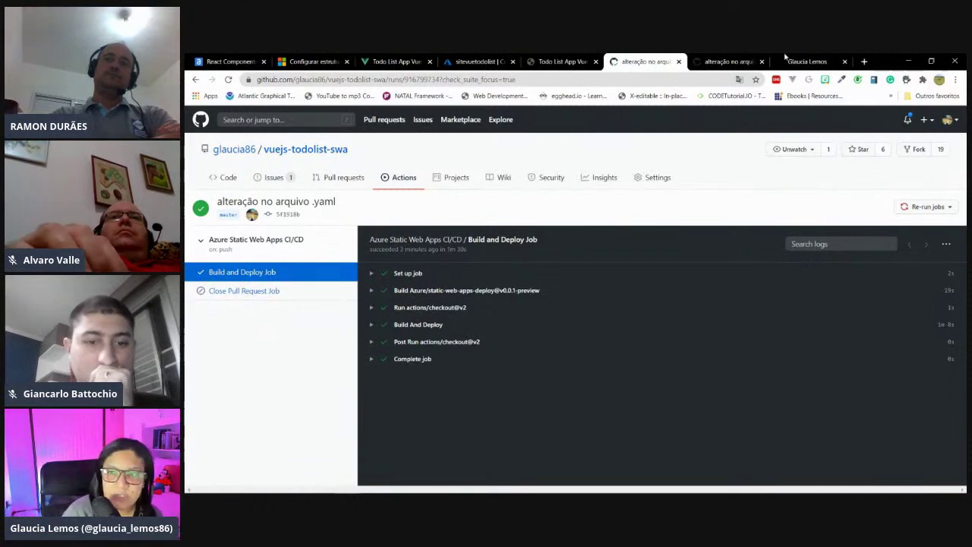
Return to the presenter's personal netlify.app site and highlight its full domain in the address
{"action": "left_click", "coordinate": [806, 61]}
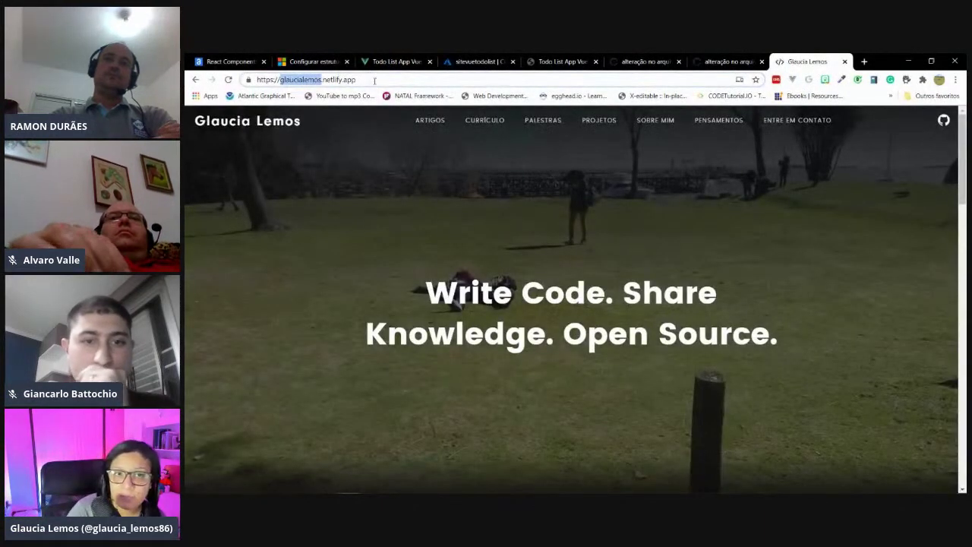
{"action": "left_click", "coordinate": [303, 79]}
{"action": "left_click", "coordinate": [347, 79]}
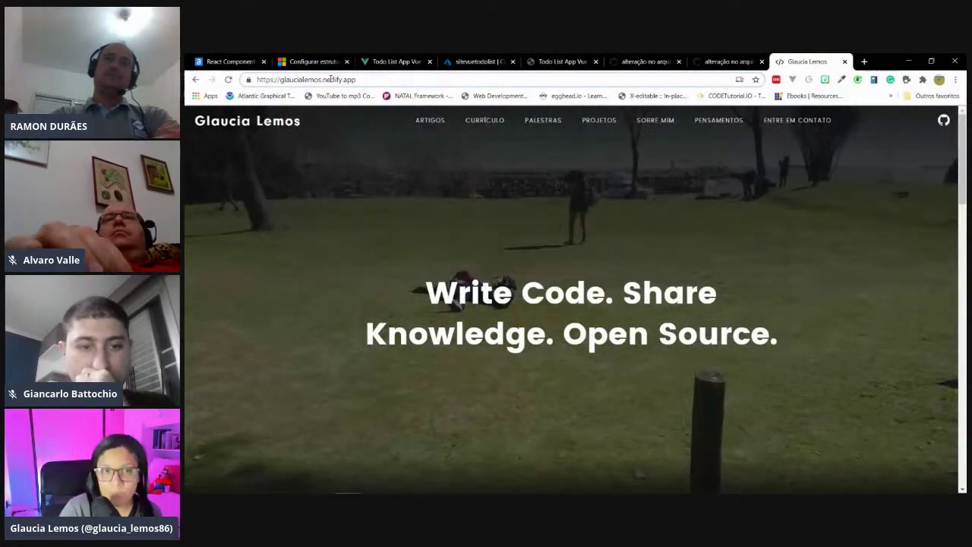
{"action": "double_click", "coordinate": [331, 79]}
{"action": "left_click_drag", "start_coordinate": [382, 79], "coordinate": [281, 79]}
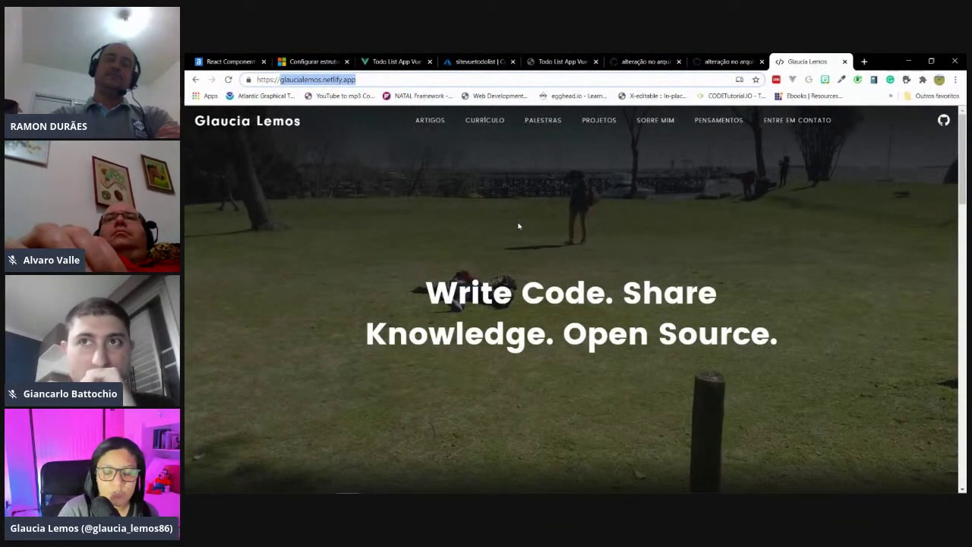
Look through the home, about, contact and thoughts pages of the presenter's personal site
{"action": "scroll", "coordinate": [519, 226], "scroll_direction": "down", "scroll_amount": 15}
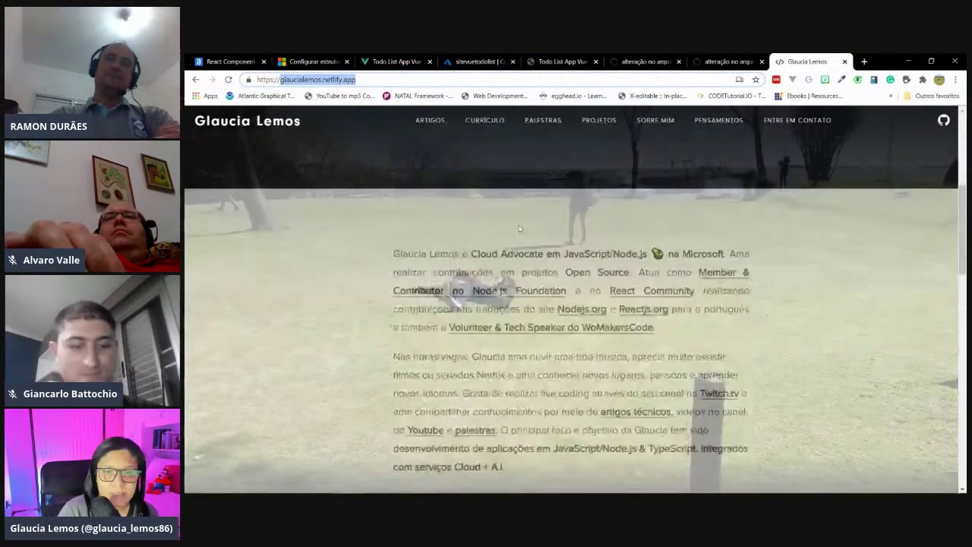
{"action": "scroll", "coordinate": [519, 227], "scroll_direction": "up", "scroll_amount": 15}
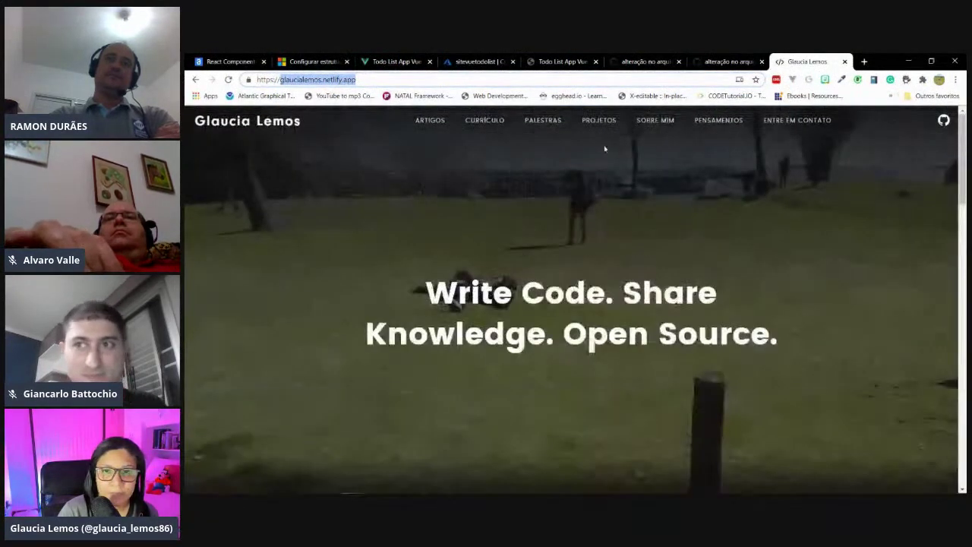
{"action": "left_click", "coordinate": [563, 159]}
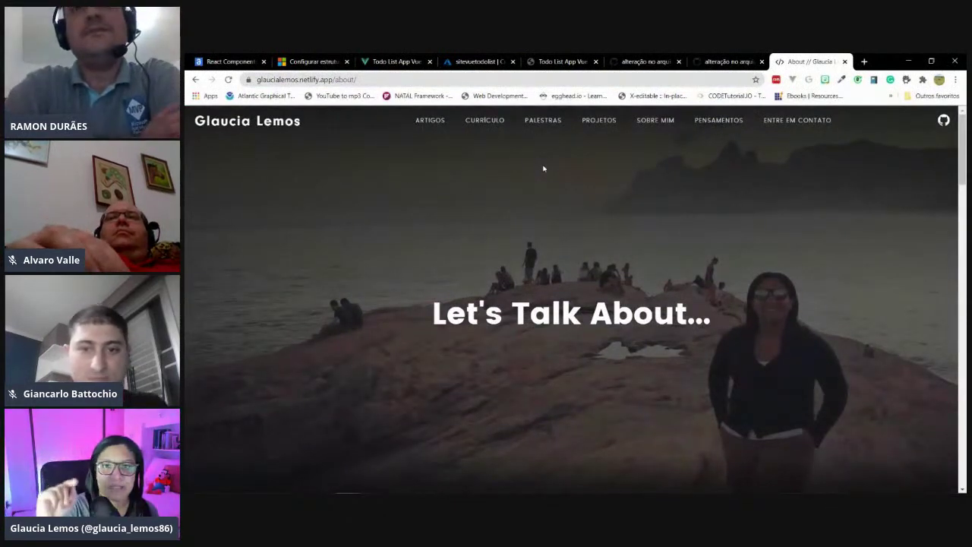
{"action": "scroll", "coordinate": [543, 168], "scroll_direction": "down", "scroll_amount": 10}
{"action": "scroll", "coordinate": [543, 170], "scroll_direction": "up", "scroll_amount": 10}
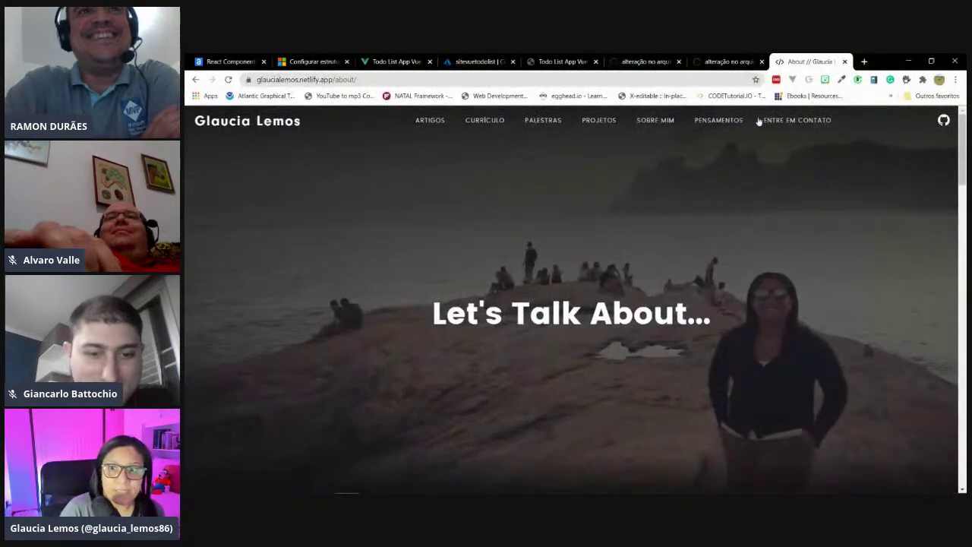
{"action": "scroll", "coordinate": [568, 207], "scroll_direction": "down", "scroll_amount": 5}
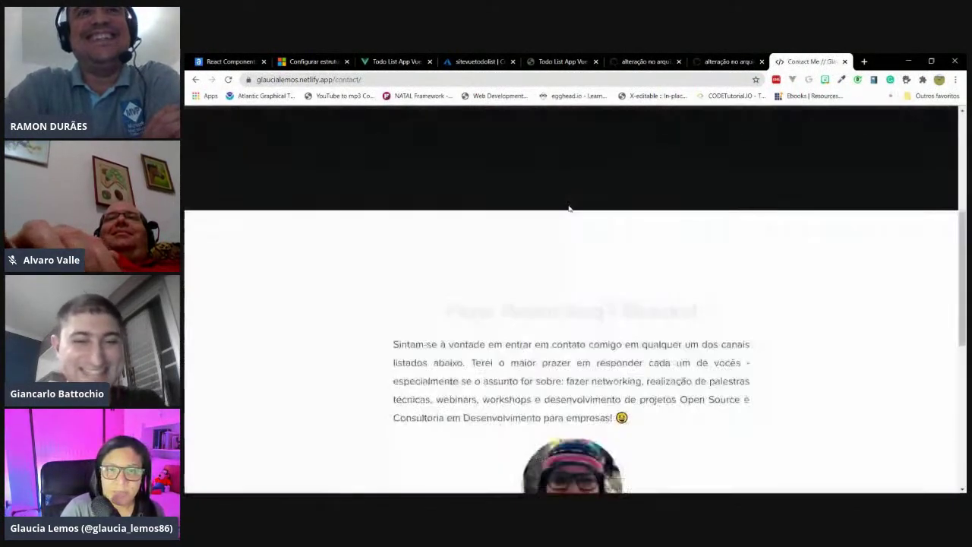
{"action": "scroll", "coordinate": [568, 208], "scroll_direction": "up", "scroll_amount": 10}
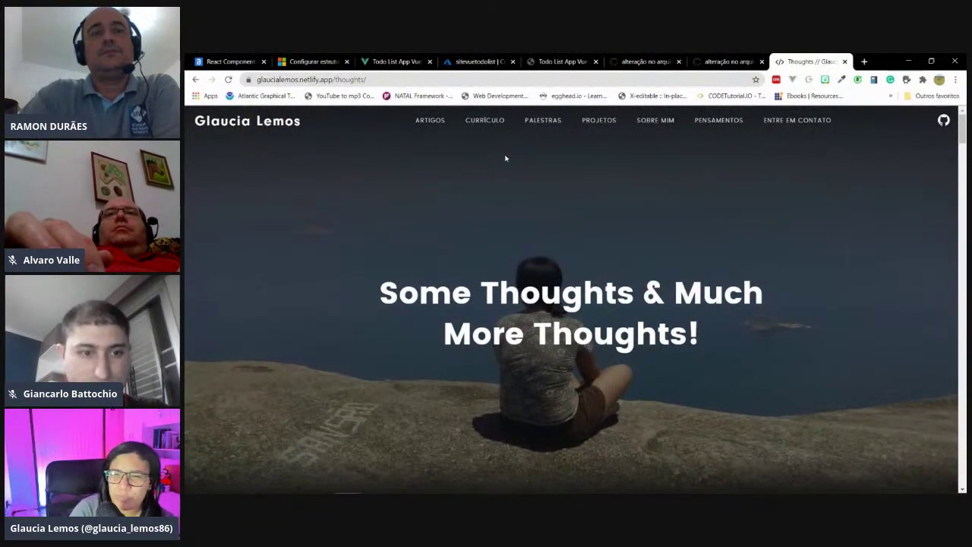
{"action": "scroll", "coordinate": [540, 239], "scroll_direction": "down", "scroll_amount": 5}
{"action": "scroll", "coordinate": [541, 239], "scroll_direction": "down", "scroll_amount": 10}
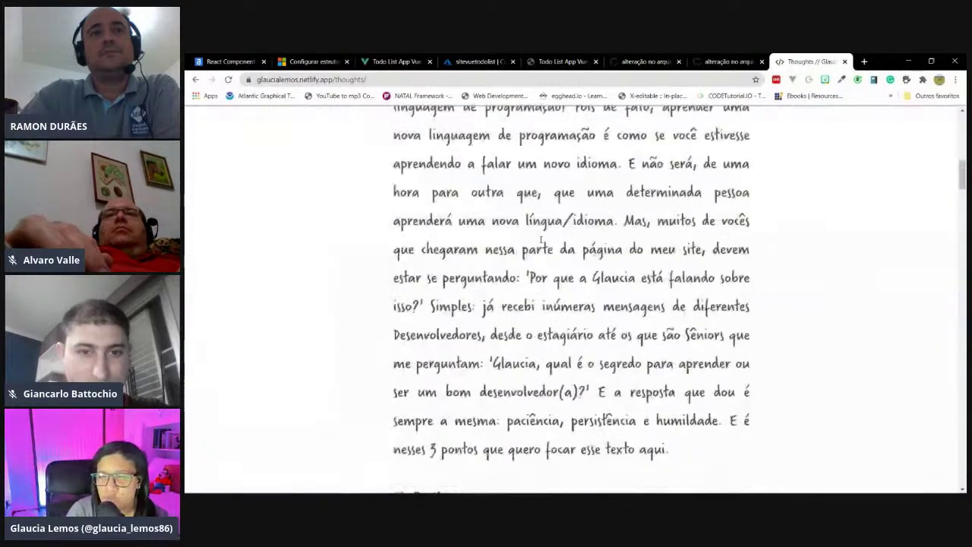
{"action": "scroll", "coordinate": [541, 239], "scroll_direction": "up", "scroll_amount": 8}
{"action": "scroll", "coordinate": [541, 244], "scroll_direction": "up", "scroll_amount": 6}
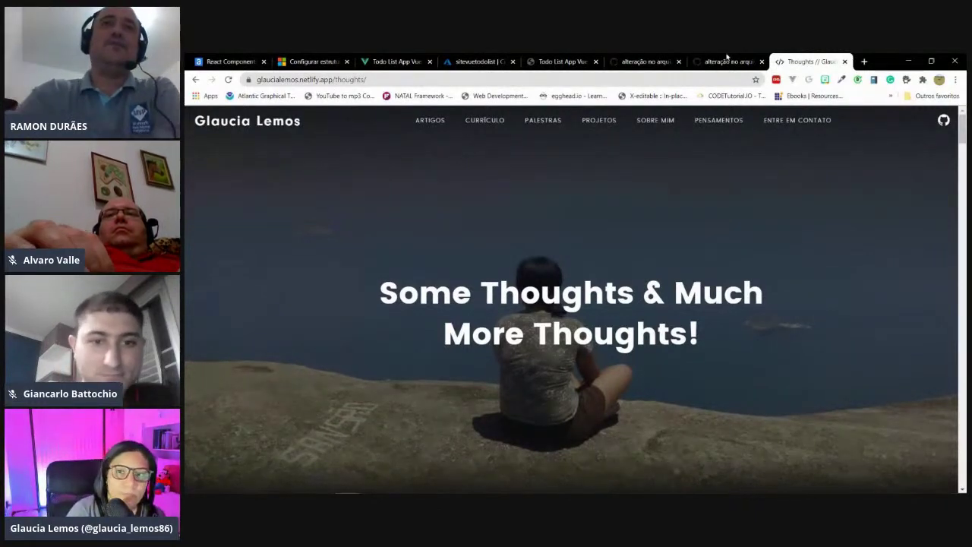
Close both GitHub workflow run pages and the local todo list app at localhost:8080
{"action": "left_click", "coordinate": [728, 61]}
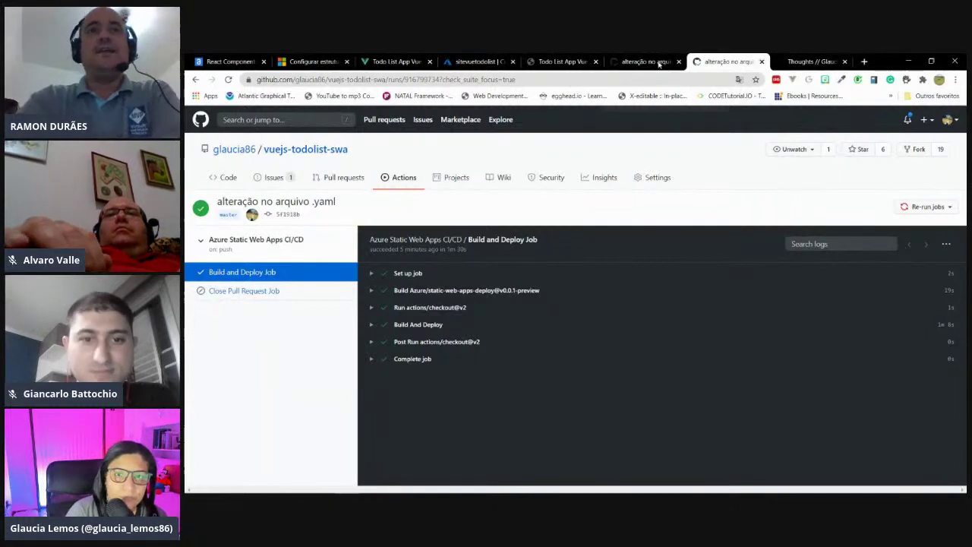
{"action": "left_click", "coordinate": [761, 60]}
{"action": "left_click", "coordinate": [667, 62]}
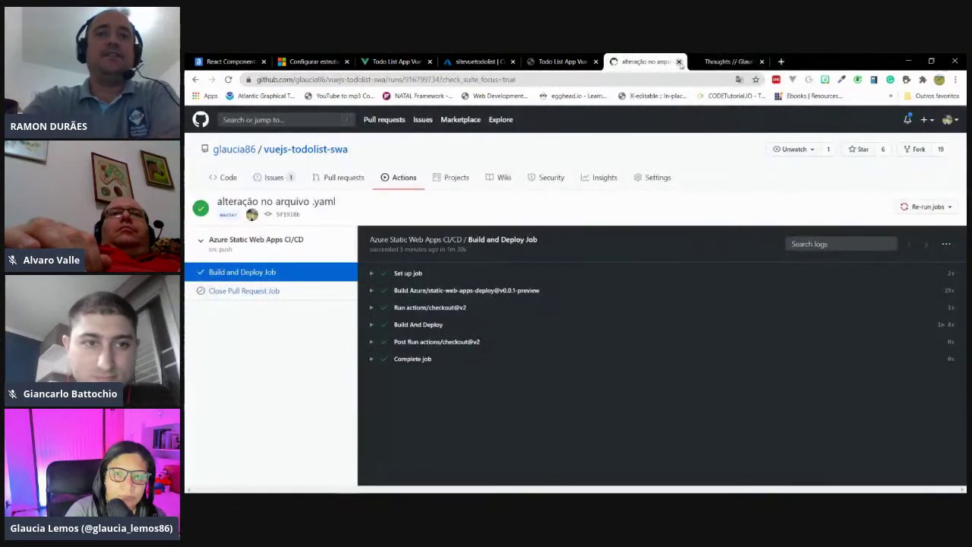
{"action": "left_click", "coordinate": [679, 61]}
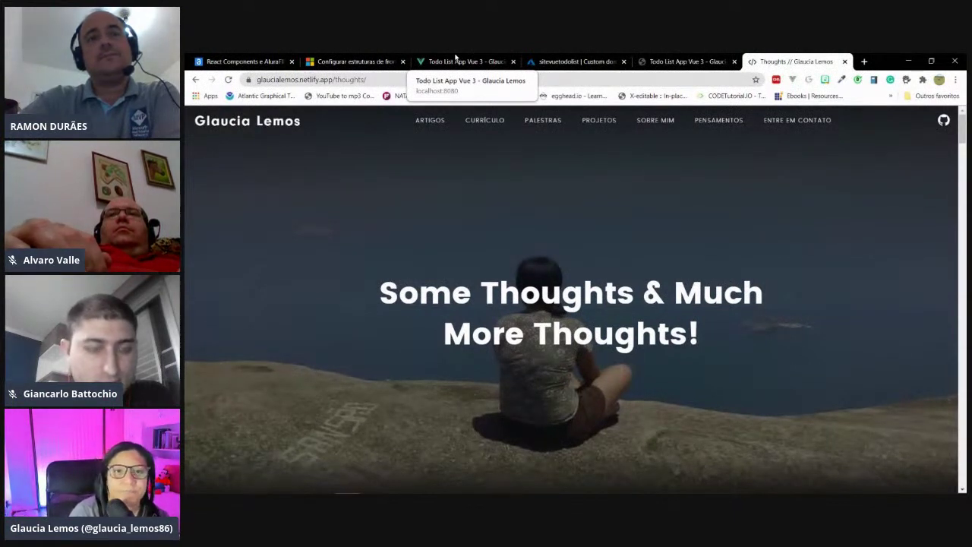
{"action": "left_click", "coordinate": [458, 60]}
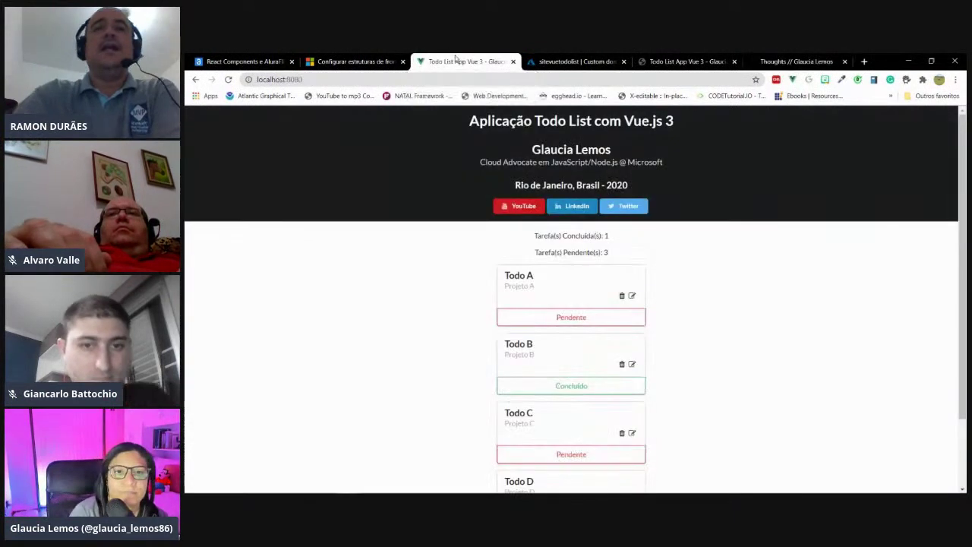
{"action": "left_click", "coordinate": [513, 62]}
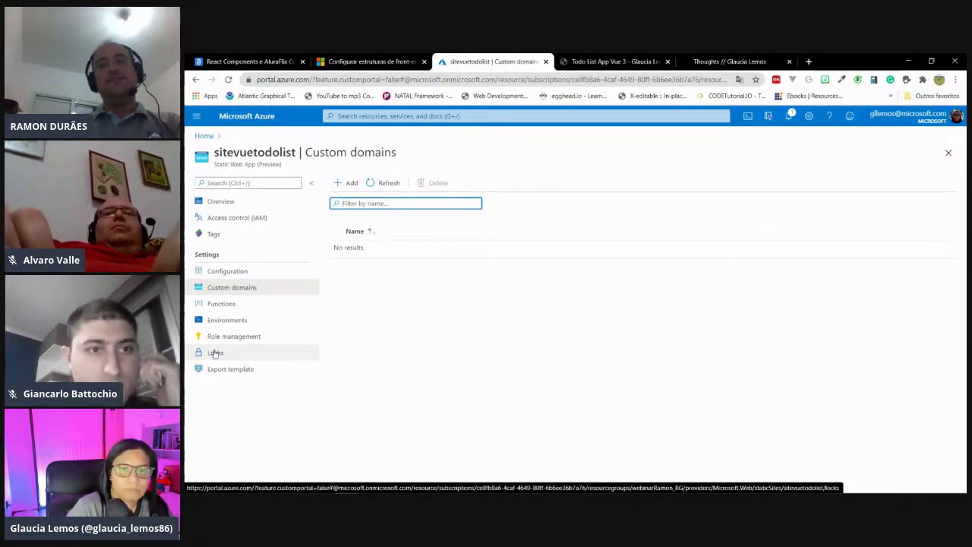
Switch to Visual Studio Code, close the workflow file, and collapse .github\workflows while keeping the todo-list folder expanded in the file tree
{"action": "left_click", "coordinate": [909, 61]}
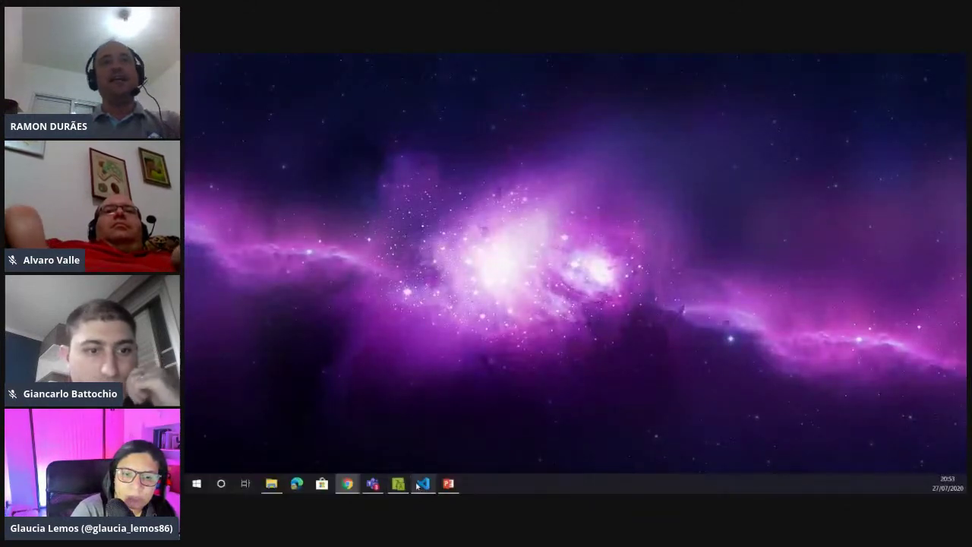
{"action": "left_click", "coordinate": [423, 484]}
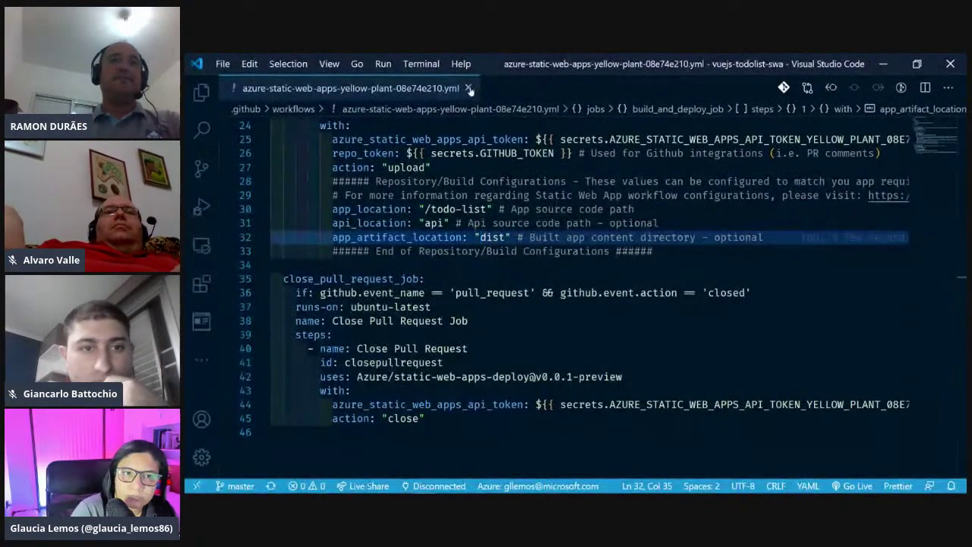
{"action": "left_click", "coordinate": [202, 92]}
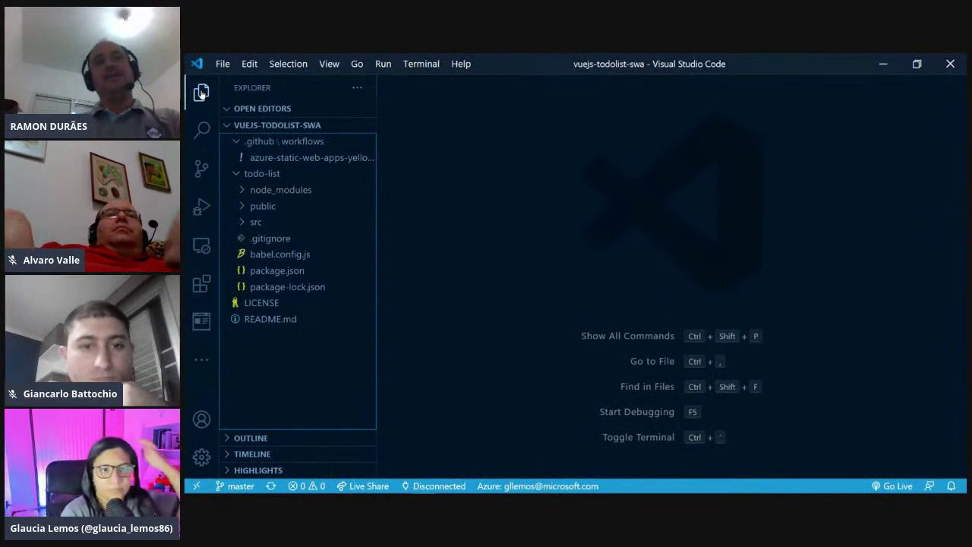
{"action": "left_click", "coordinate": [236, 141]}
{"action": "left_click", "coordinate": [236, 157]}
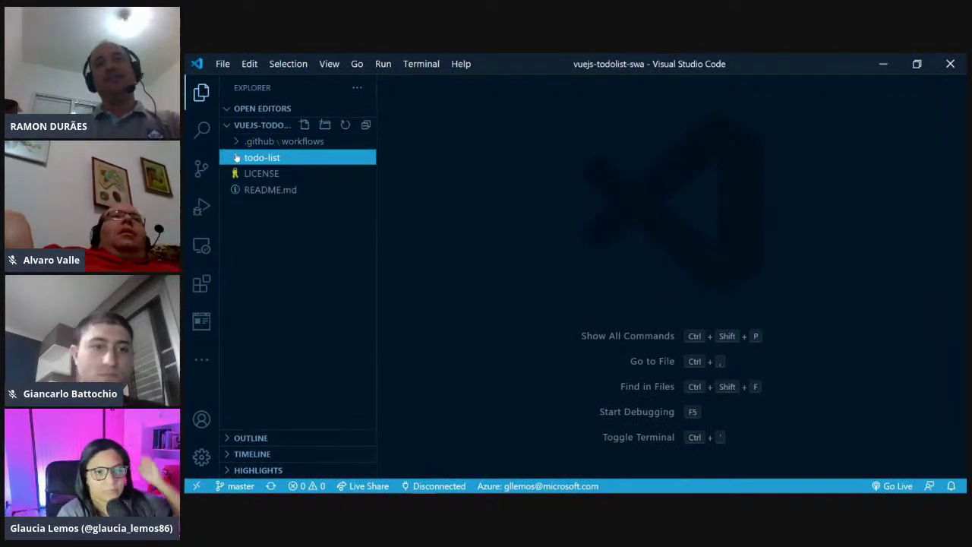
{"action": "left_click", "coordinate": [237, 163]}
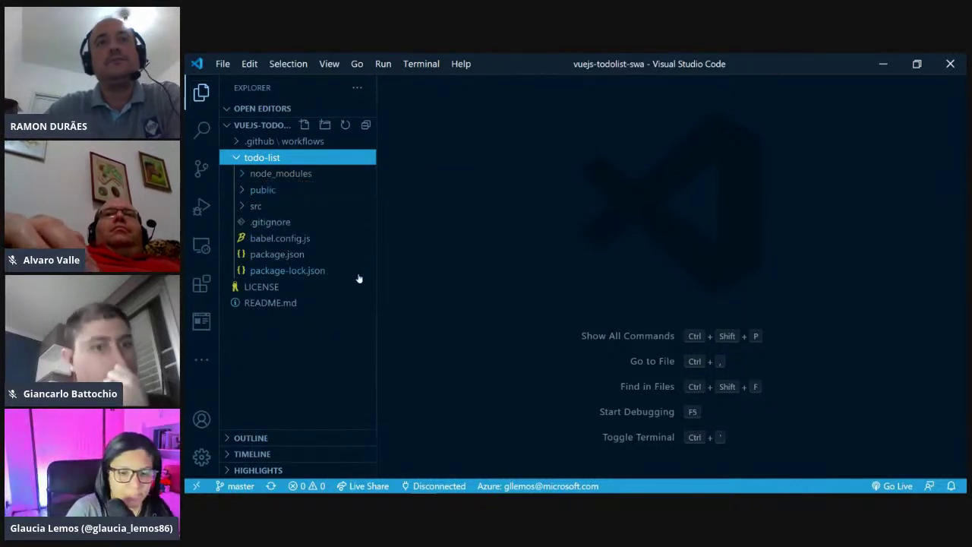
Bring up the open Google Chrome windows to switch back to the browser
{"action": "mouse_move", "coordinate": [297, 493]}
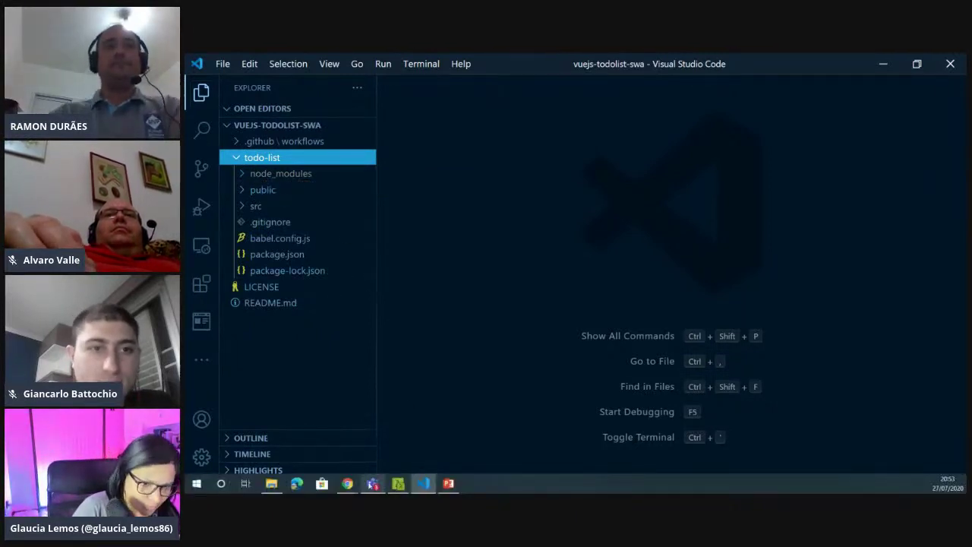
{"action": "left_click", "coordinate": [355, 484]}
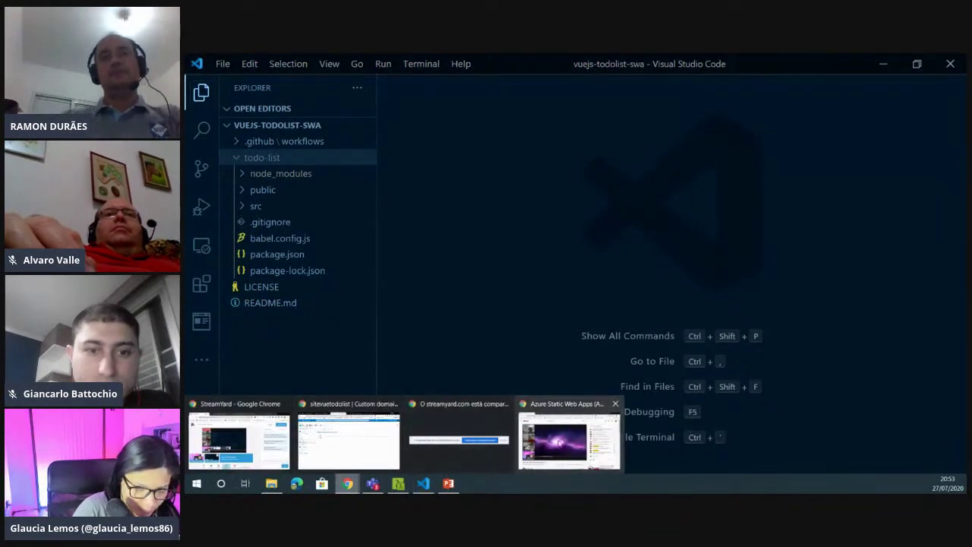